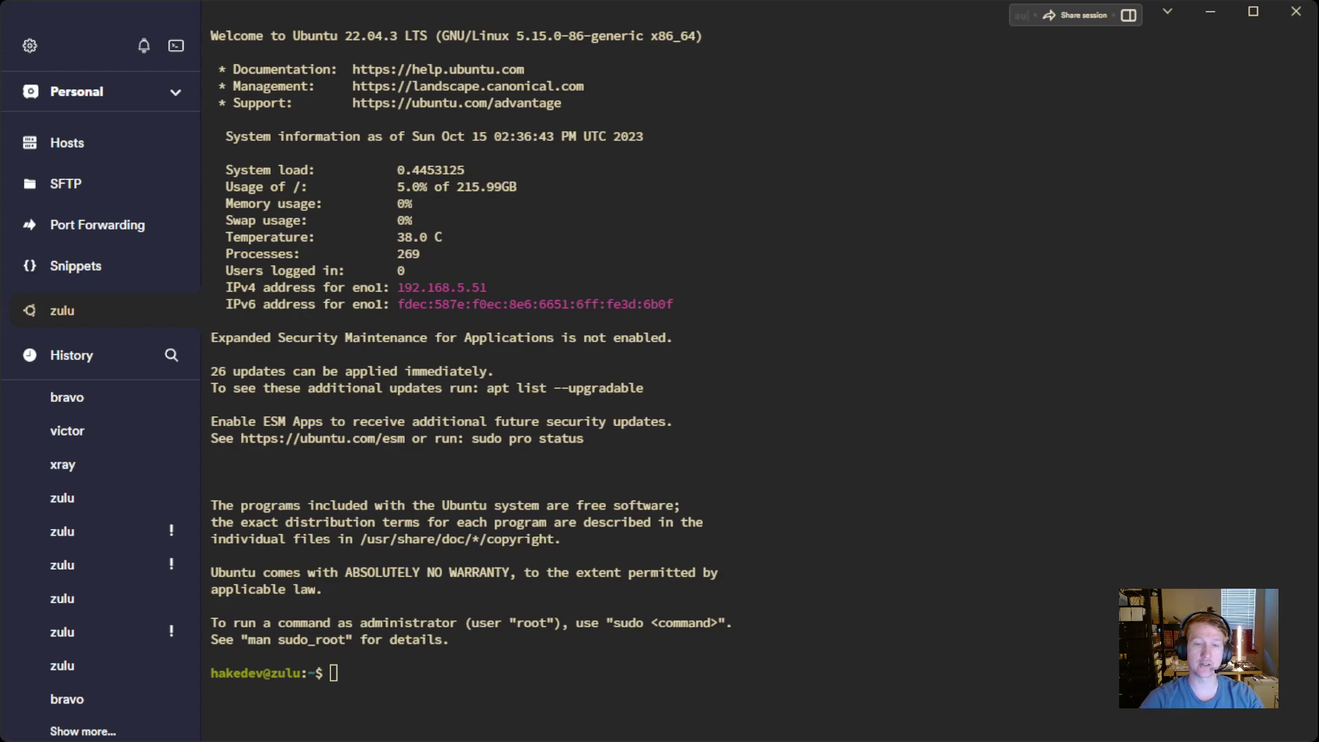
Step: Run sudo apt update && sudo apt upgrade -y on the zulu host and enter the sudo password
click(494, 685)
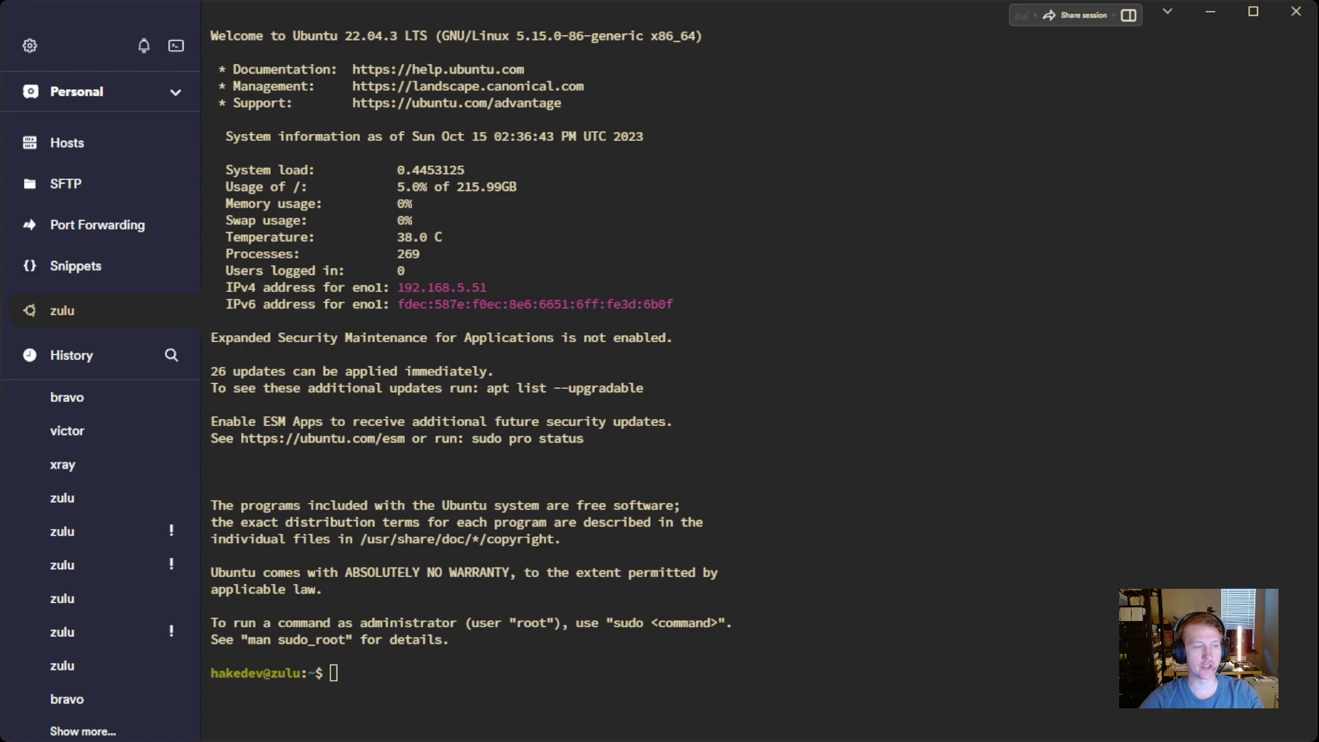
click(611, 687)
key(ctrl+shift+v)
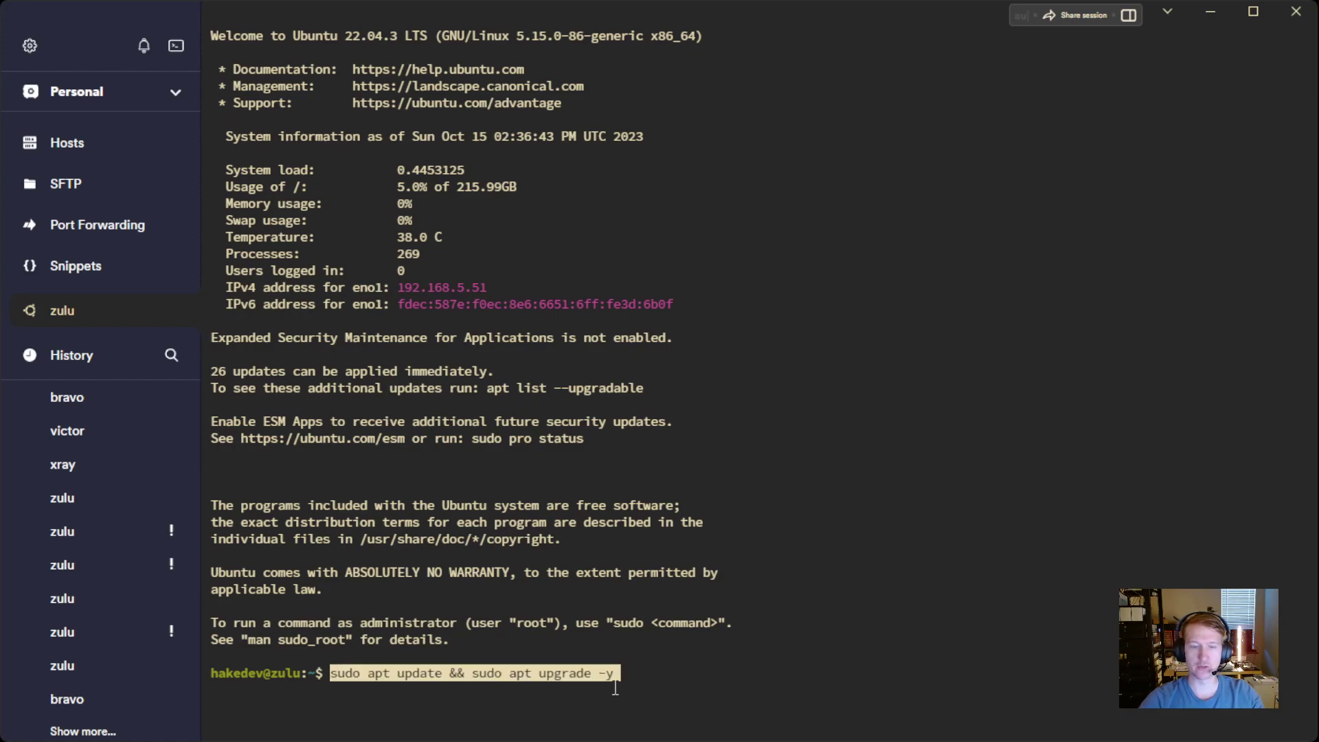
key(Return)
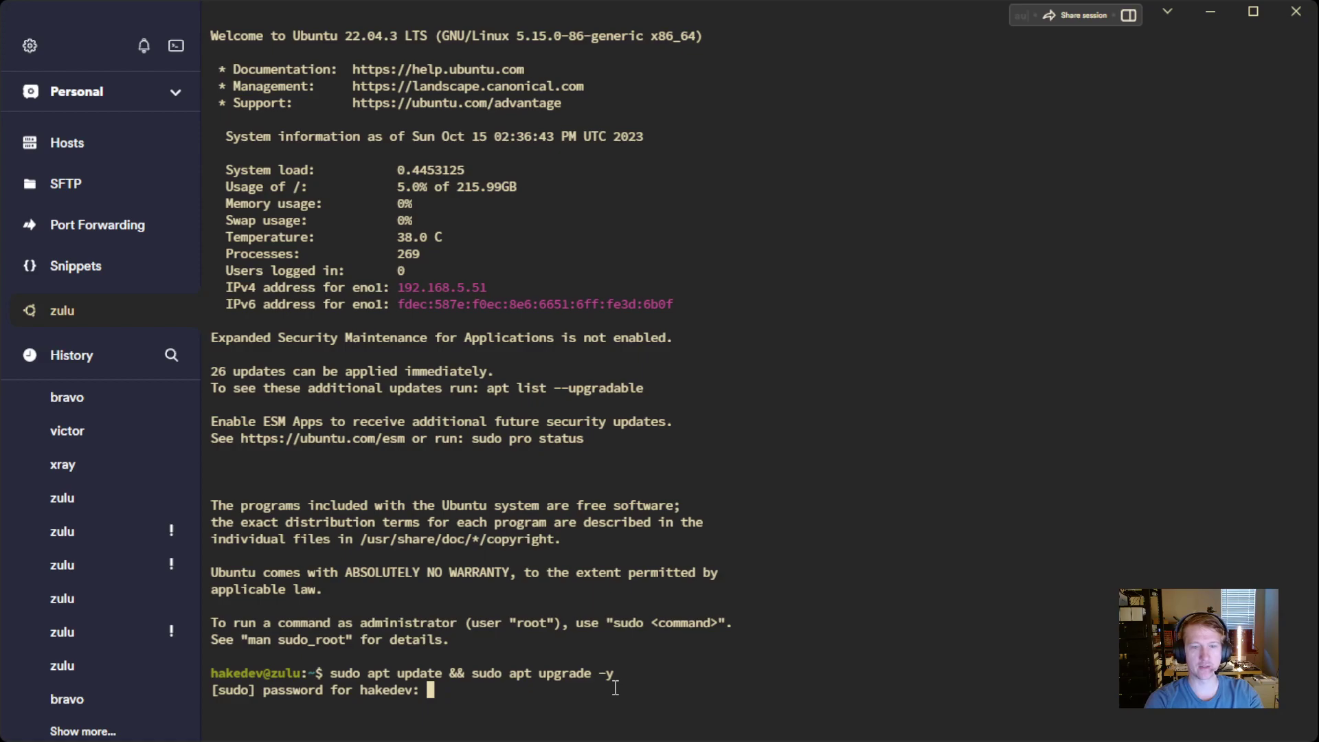
key(Return)
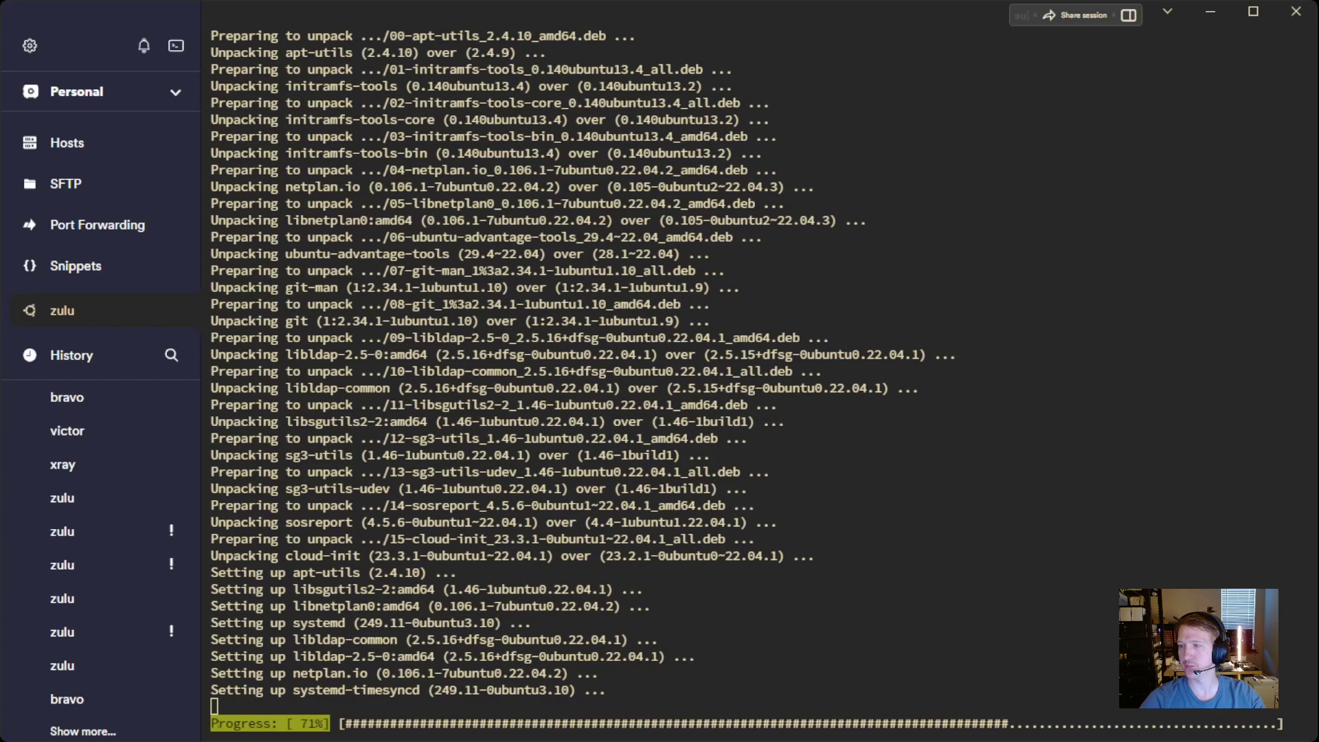
Step: Switch to the browser and look through the Spacemesh Foundation article draft, from the Ubuntu Server section through Docker, Portainer and Prometheus to the end
key(alt+Tab)
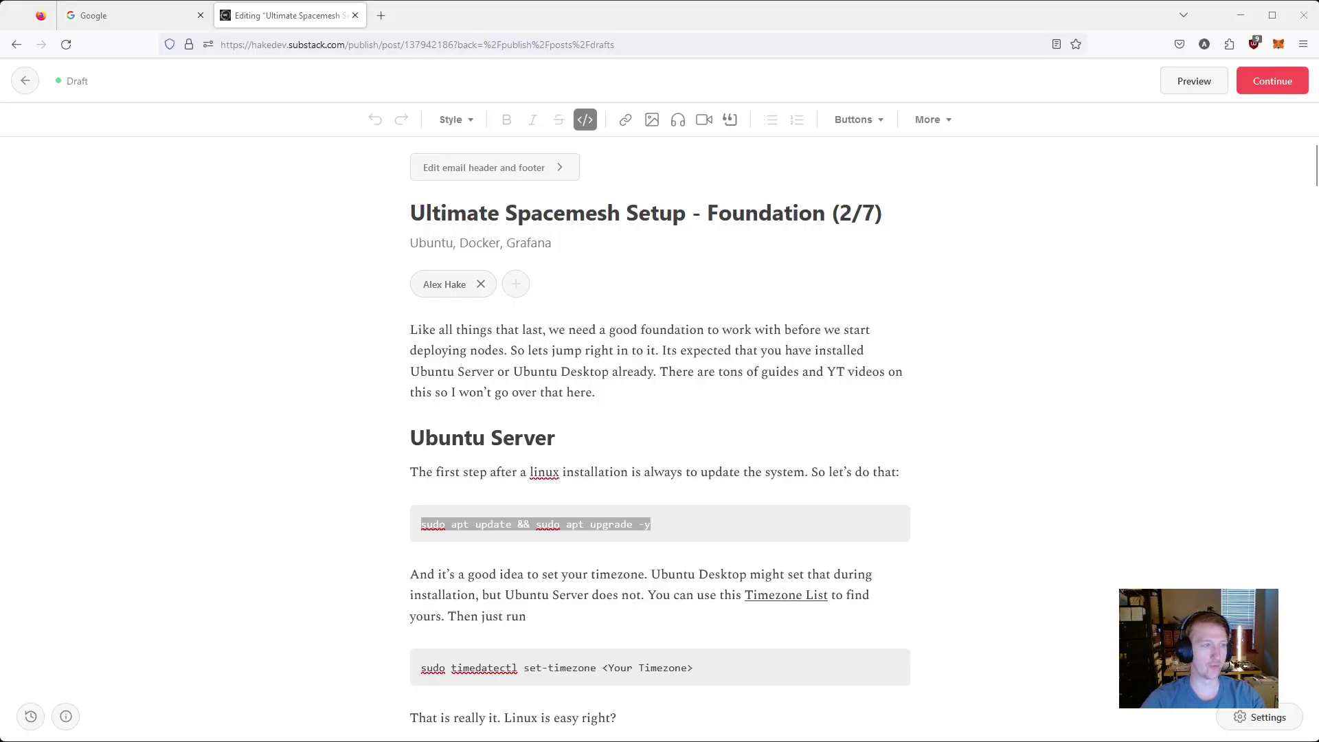
scroll(659, 431, down, 3)
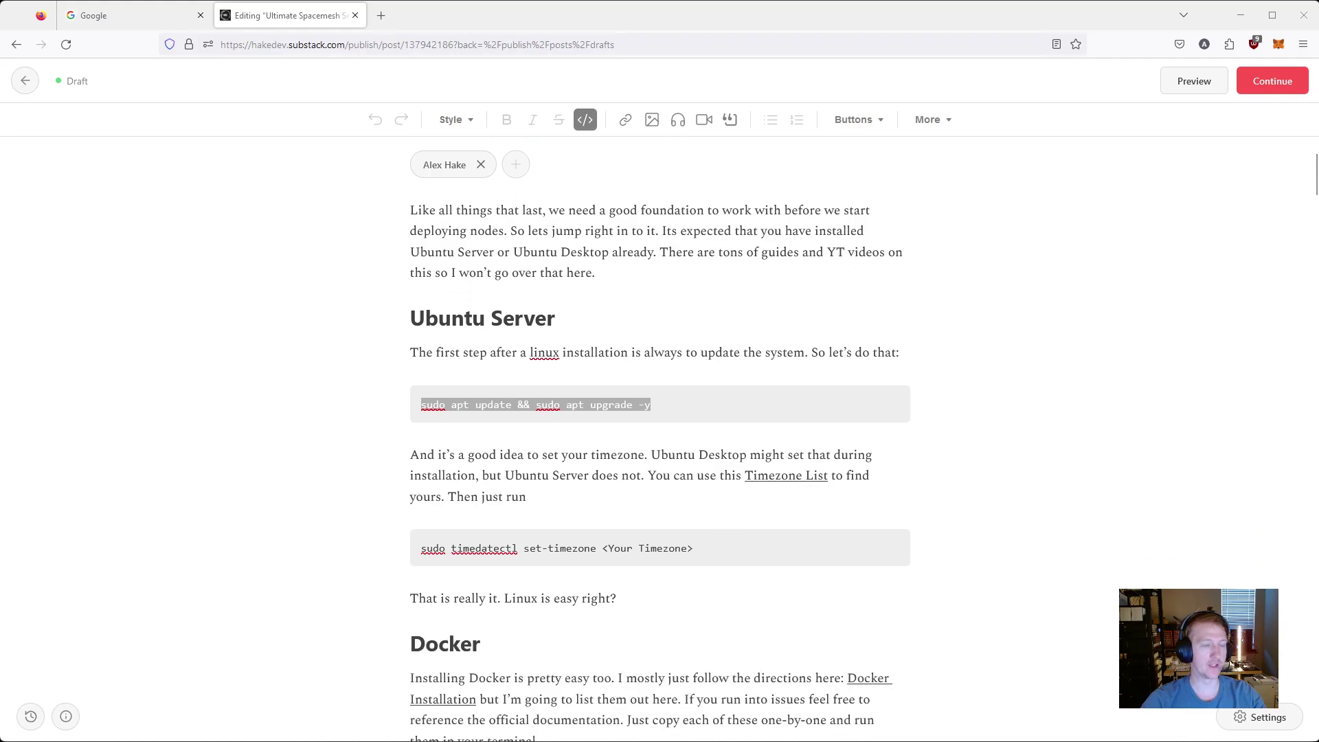
click(670, 433)
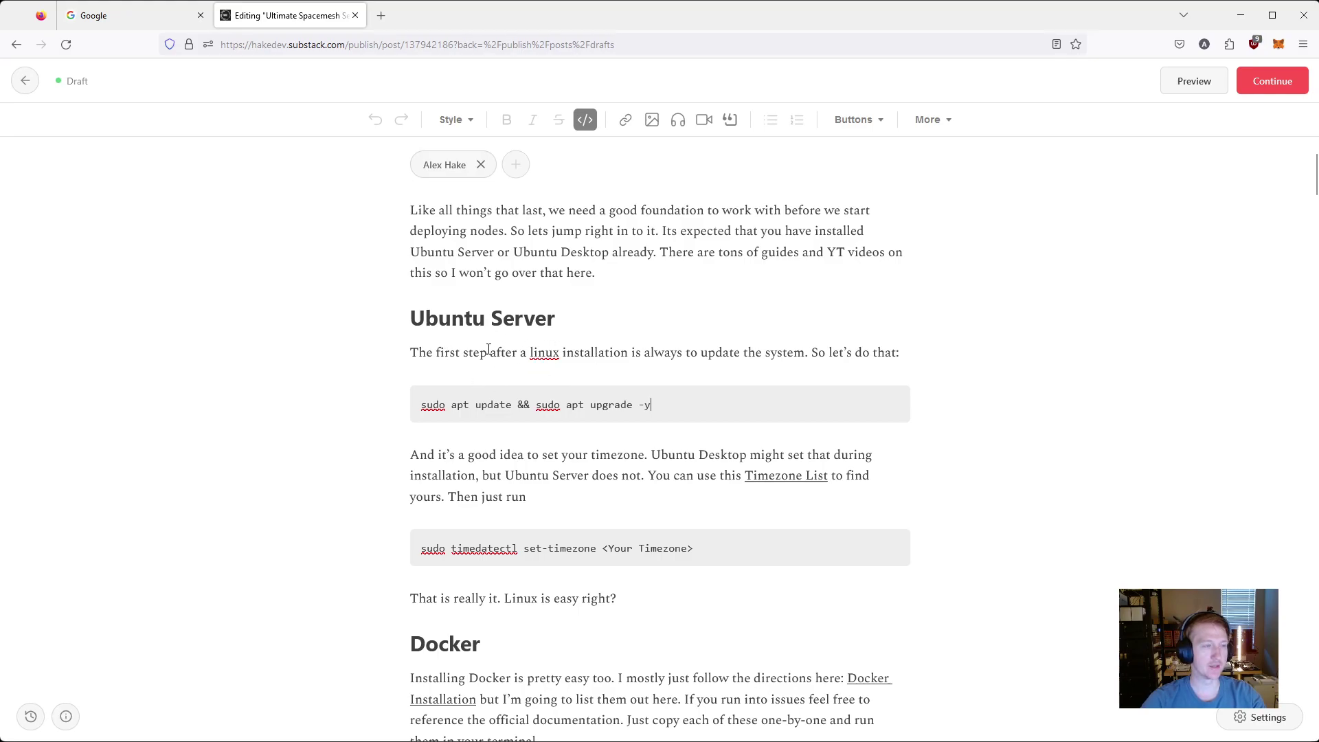
scroll(632, 406, down, 3)
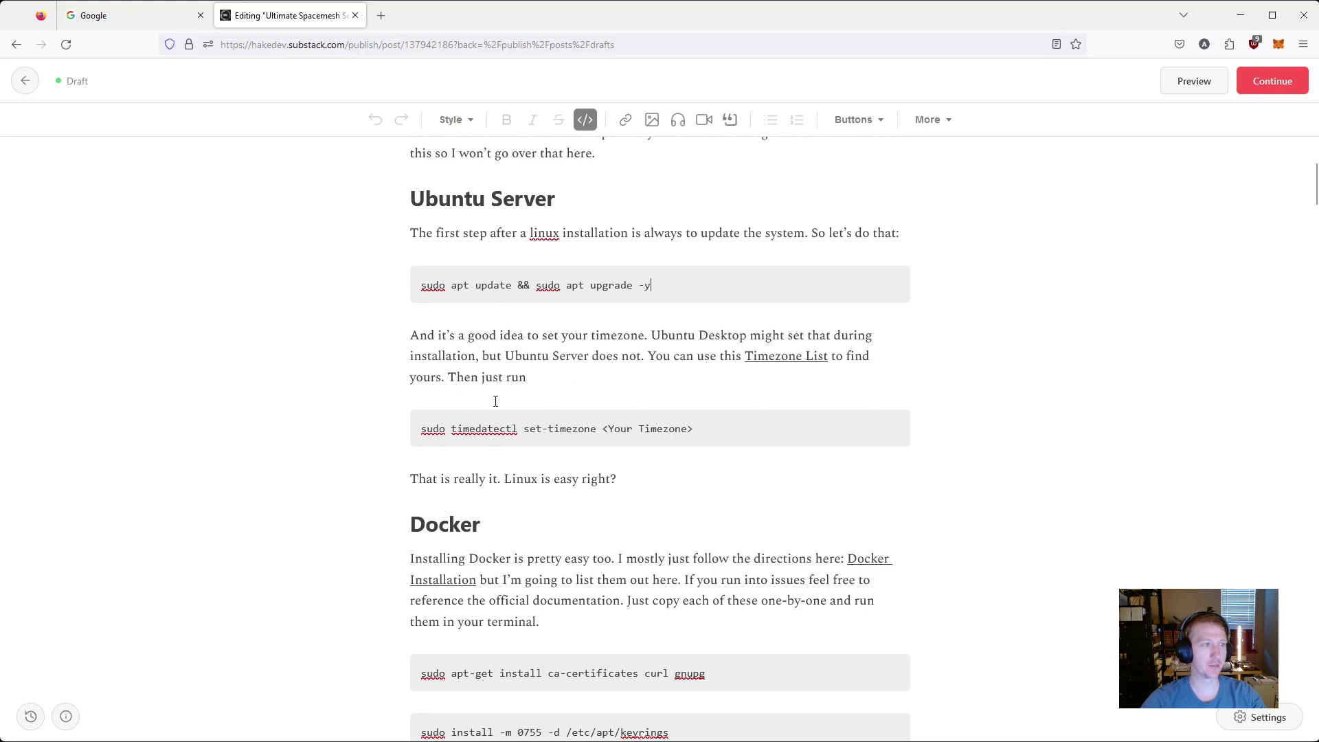
scroll(535, 404, down, 3)
scroll(614, 460, down, 3)
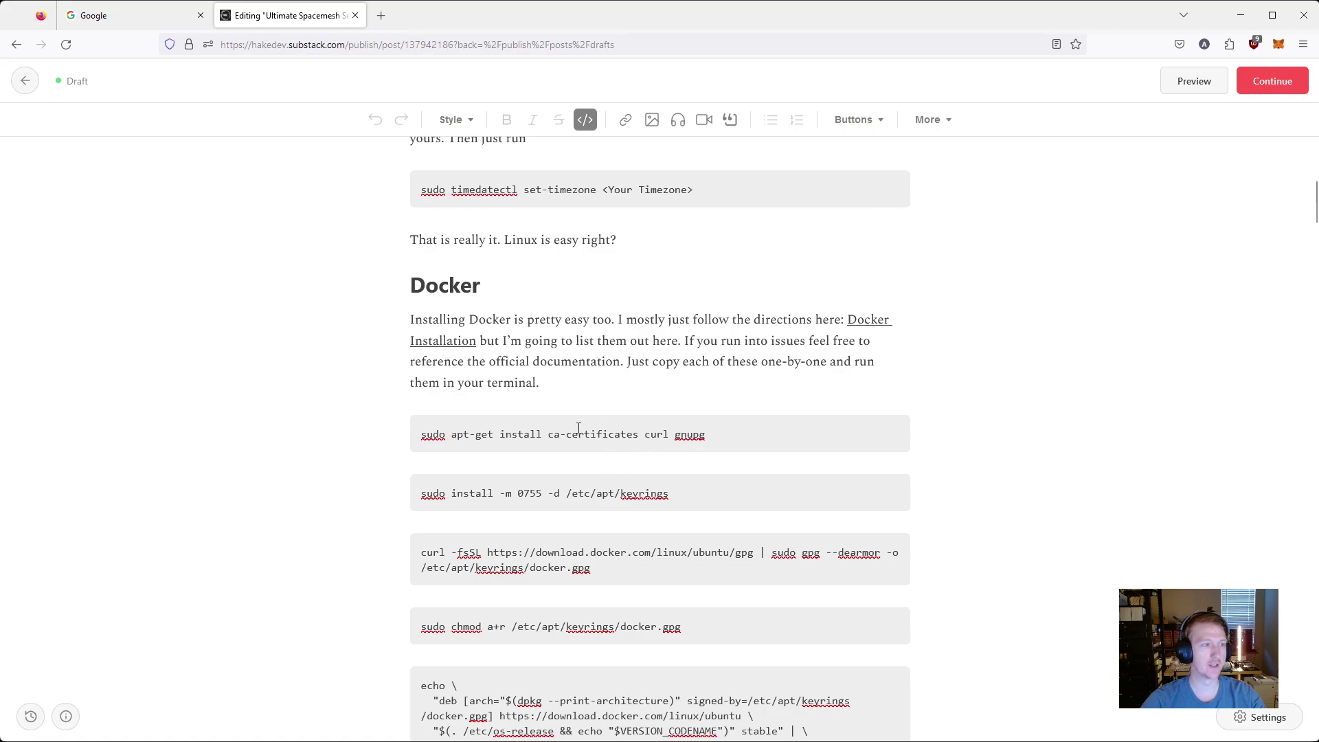
scroll(579, 428, down, 15)
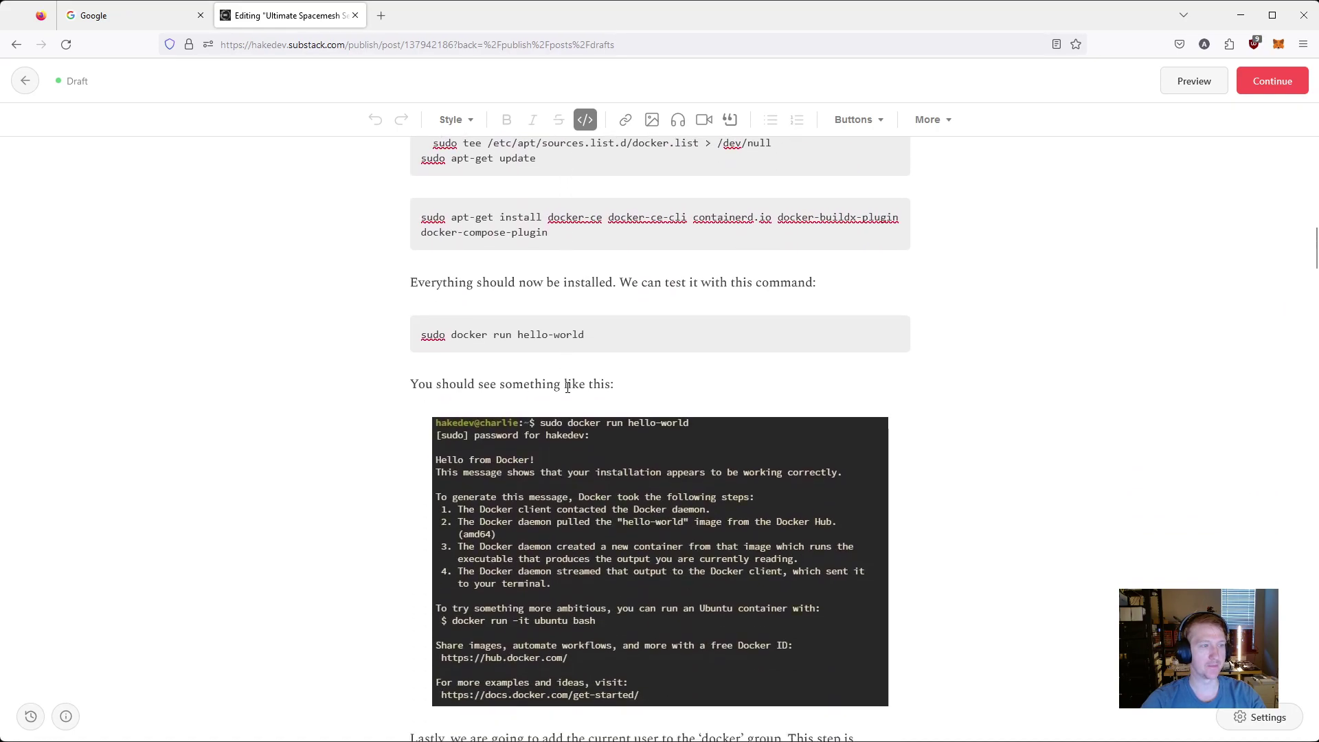
scroll(568, 387, down, 10)
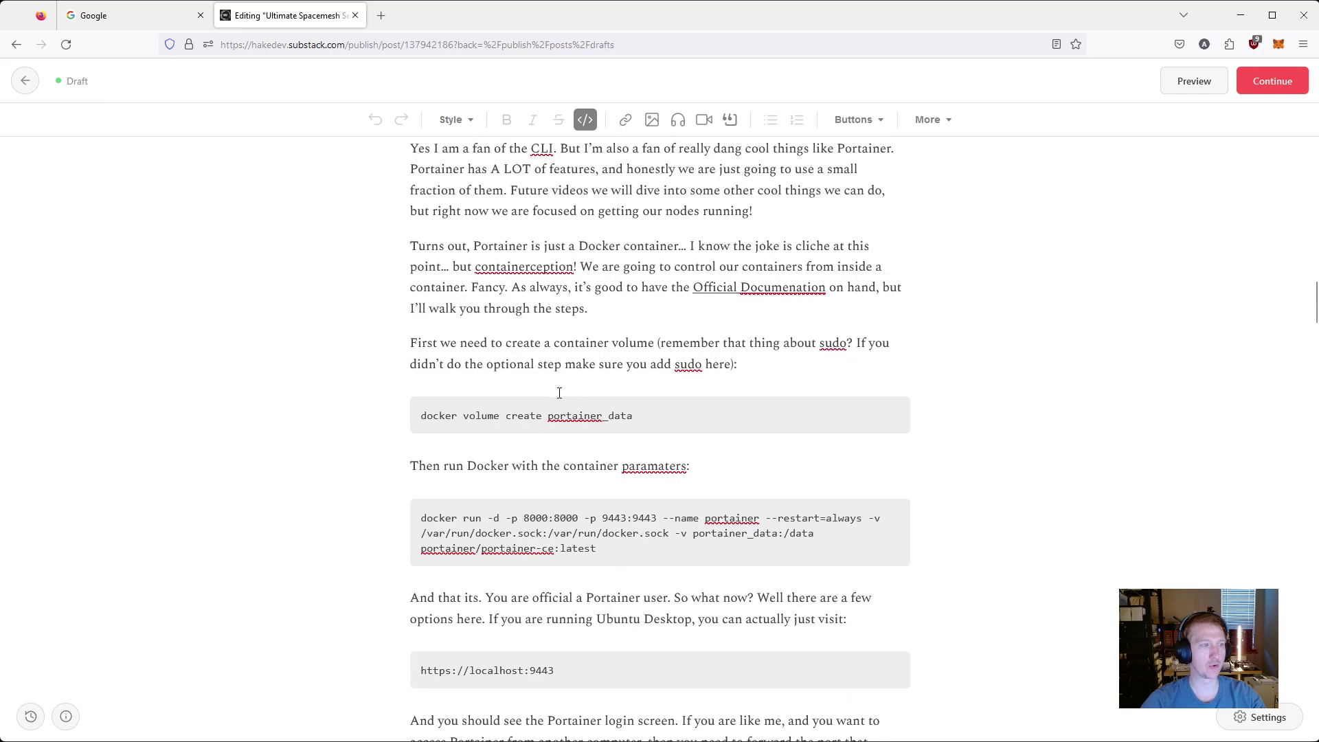
scroll(559, 392, down, 10)
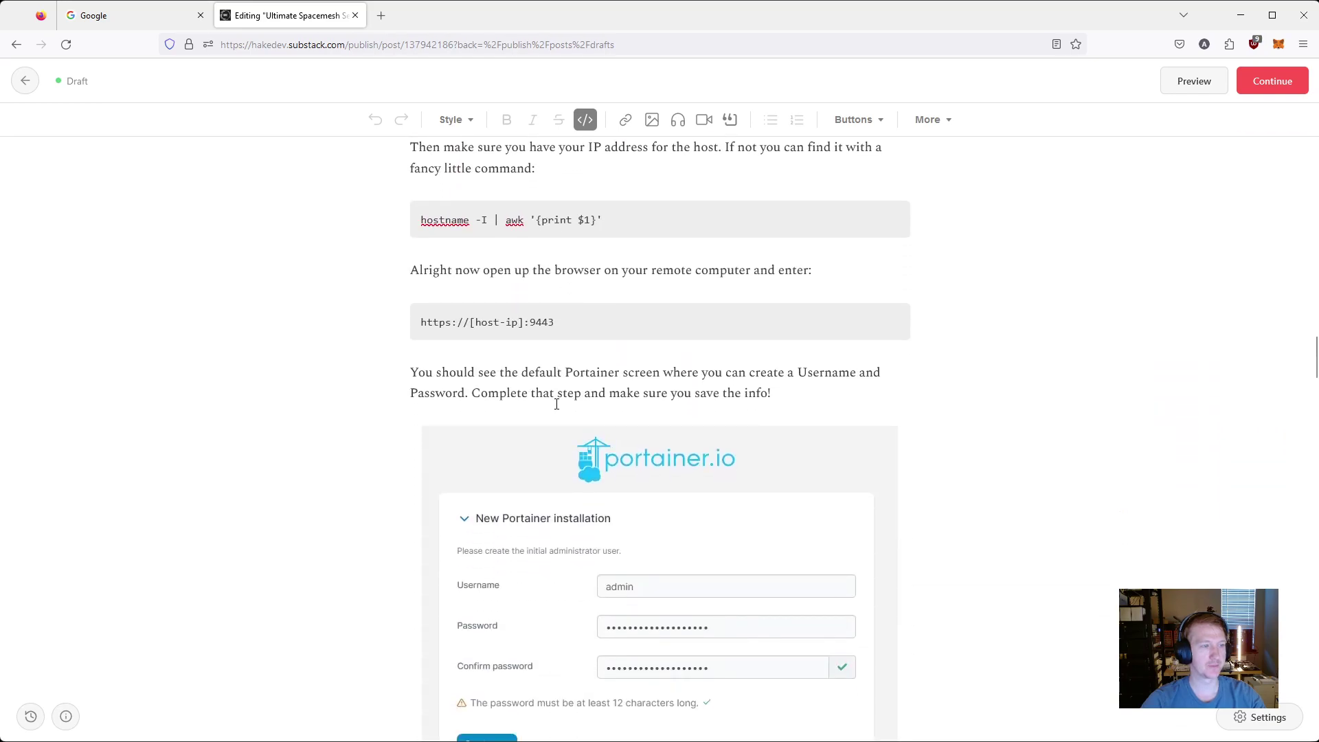
scroll(557, 404, down, 5)
scroll(600, 431, down, 7)
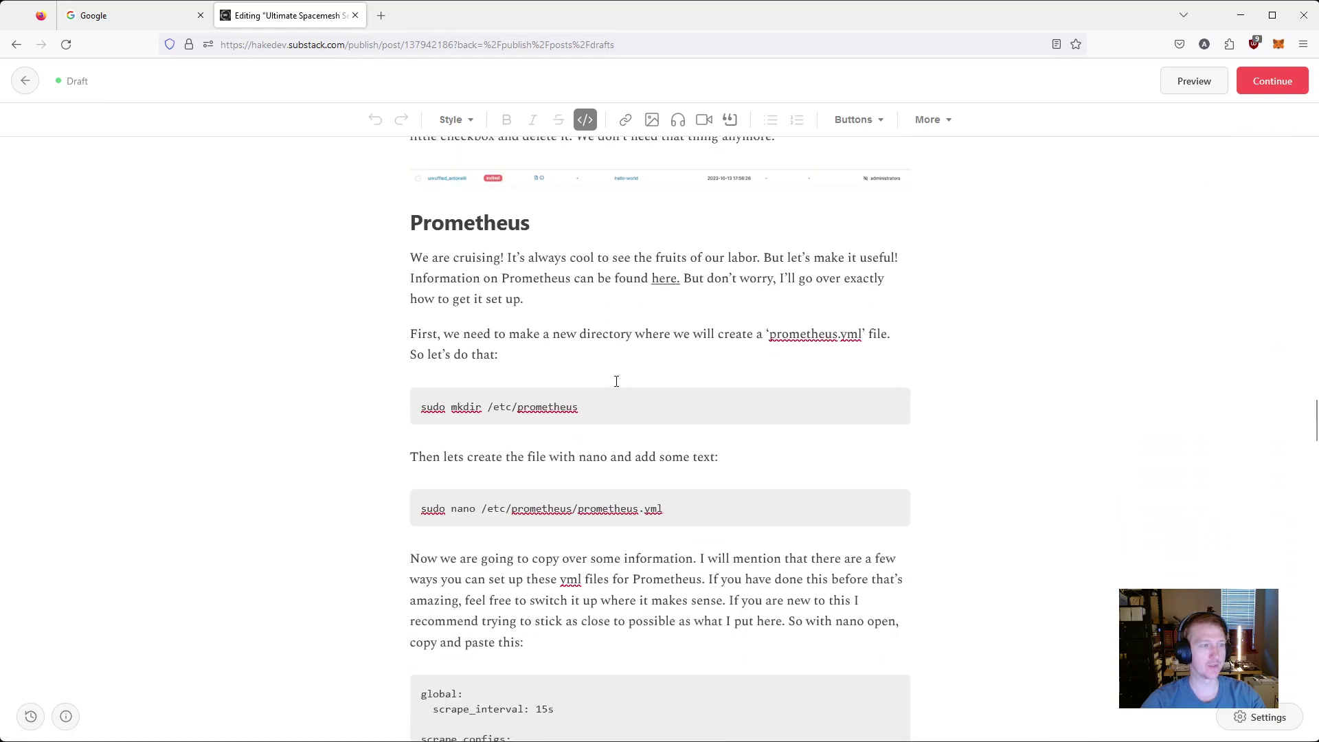
scroll(669, 452, down, 13)
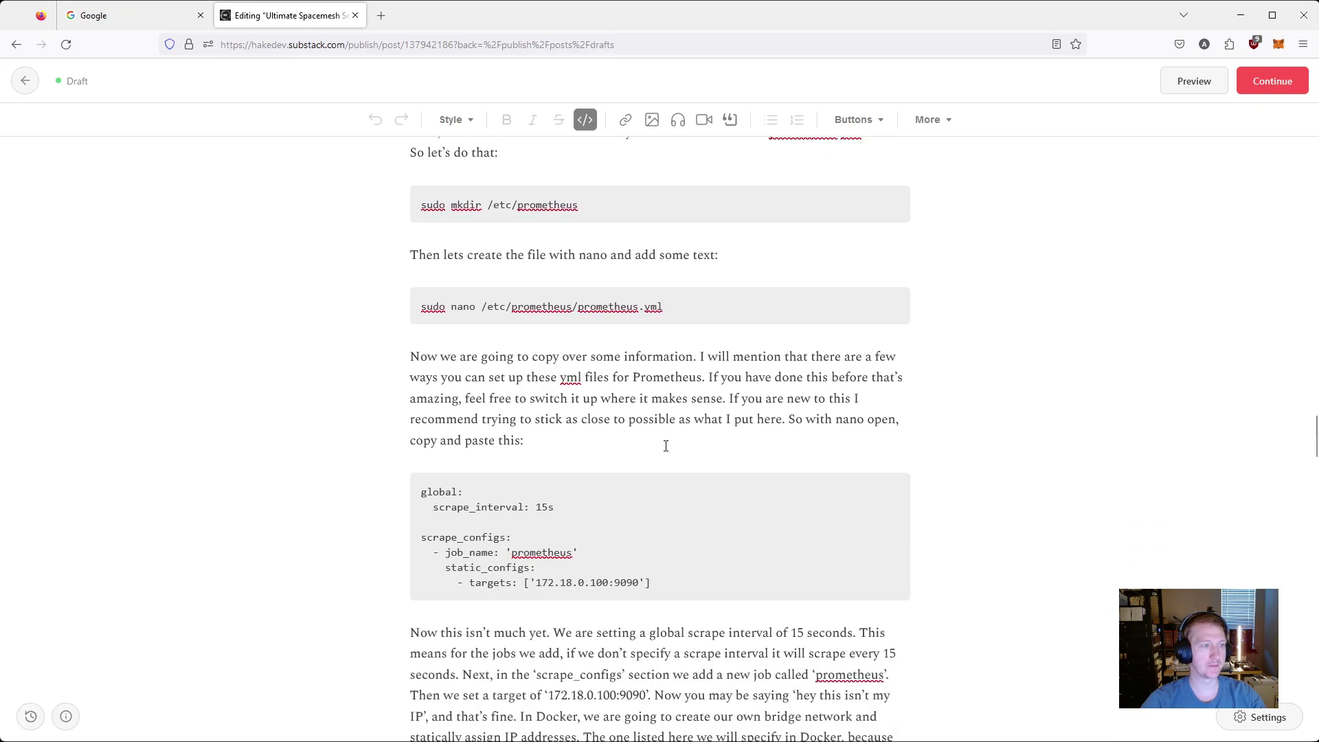
scroll(665, 451, down, 13)
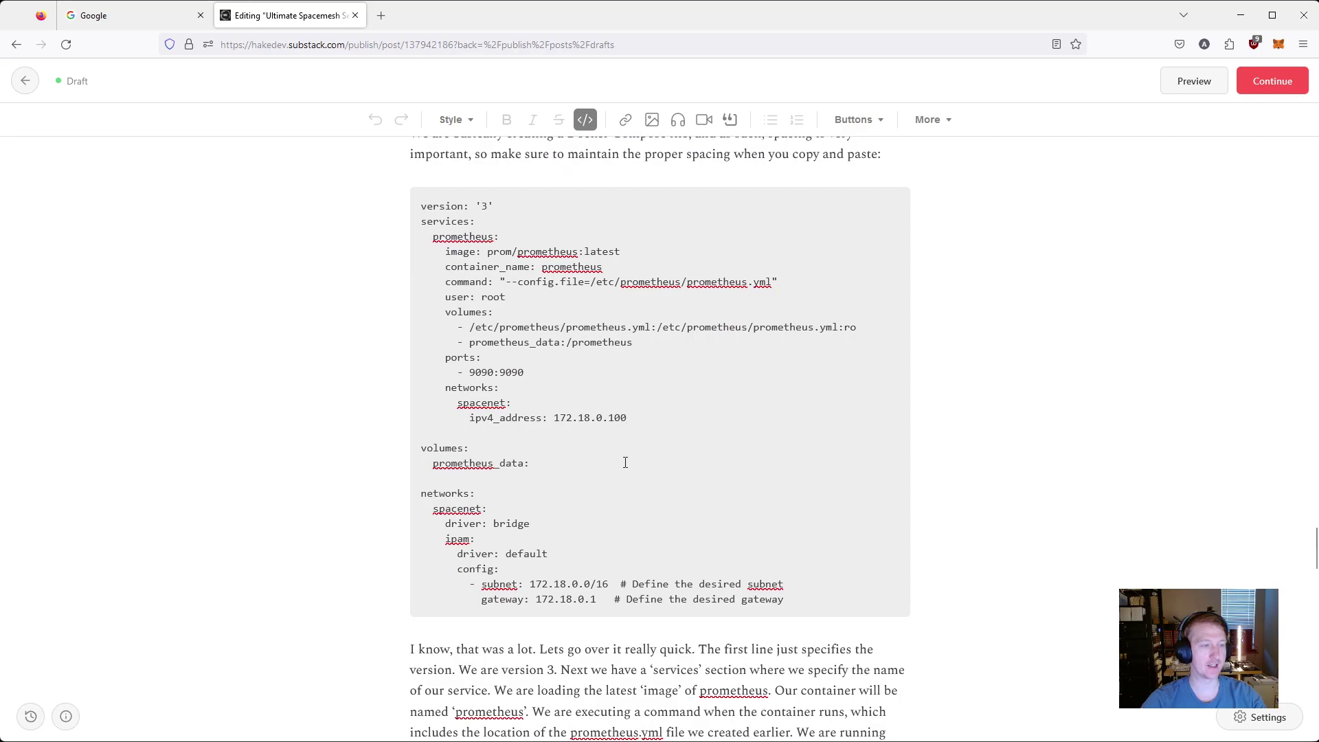
scroll(626, 454, down, 10)
scroll(629, 450, down, 9)
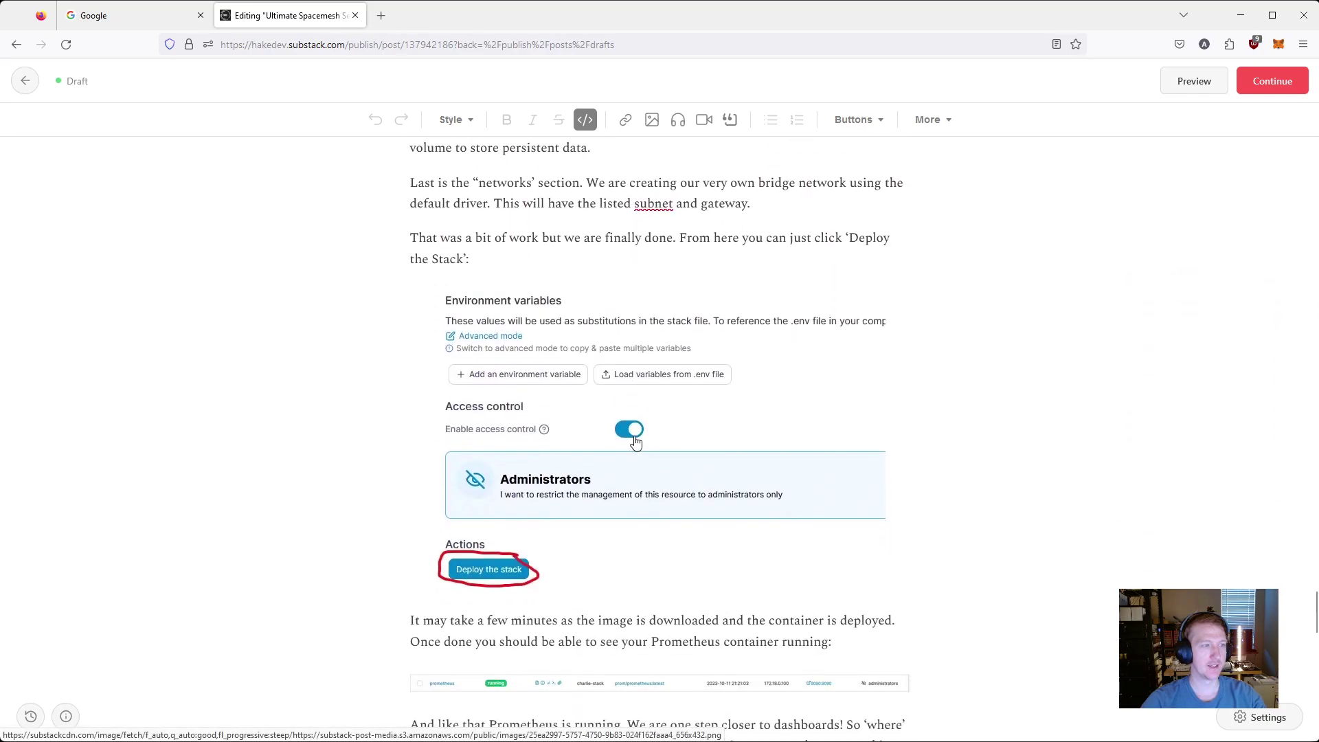
scroll(617, 447, down, 9)
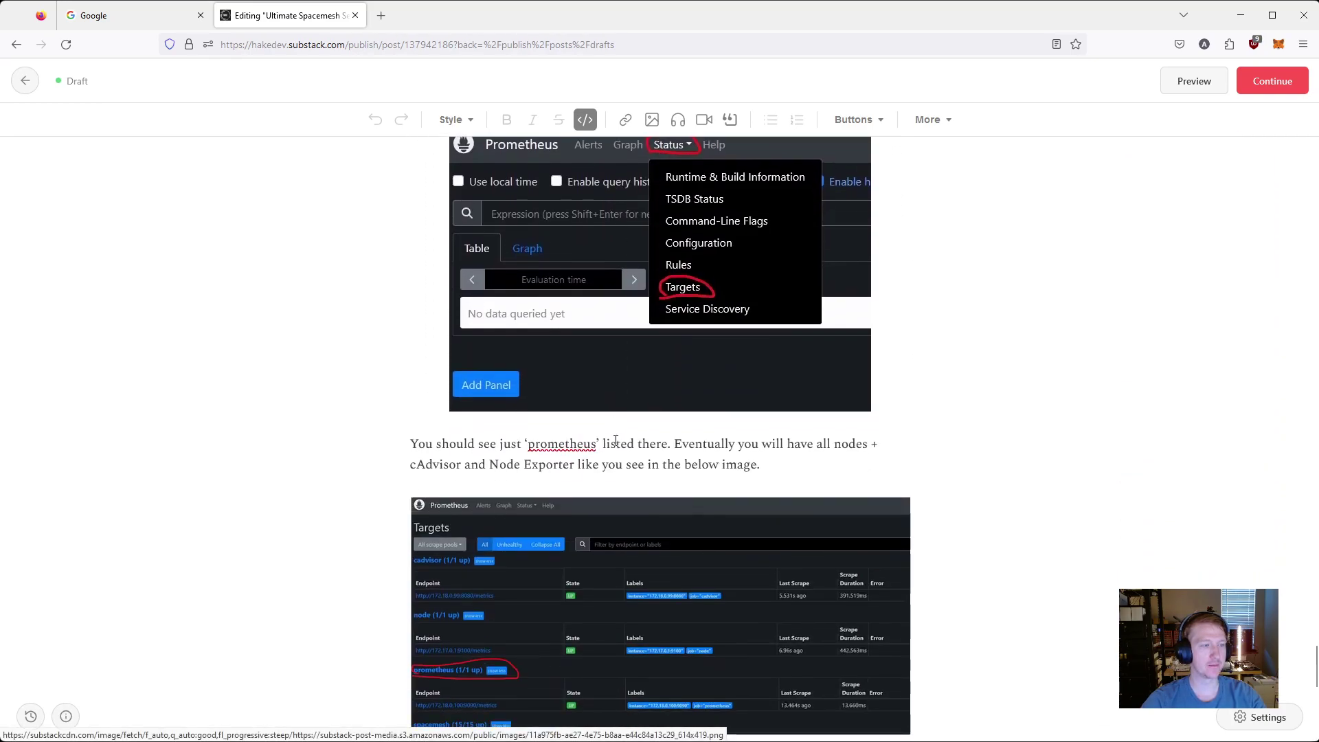
scroll(708, 472, down, 2)
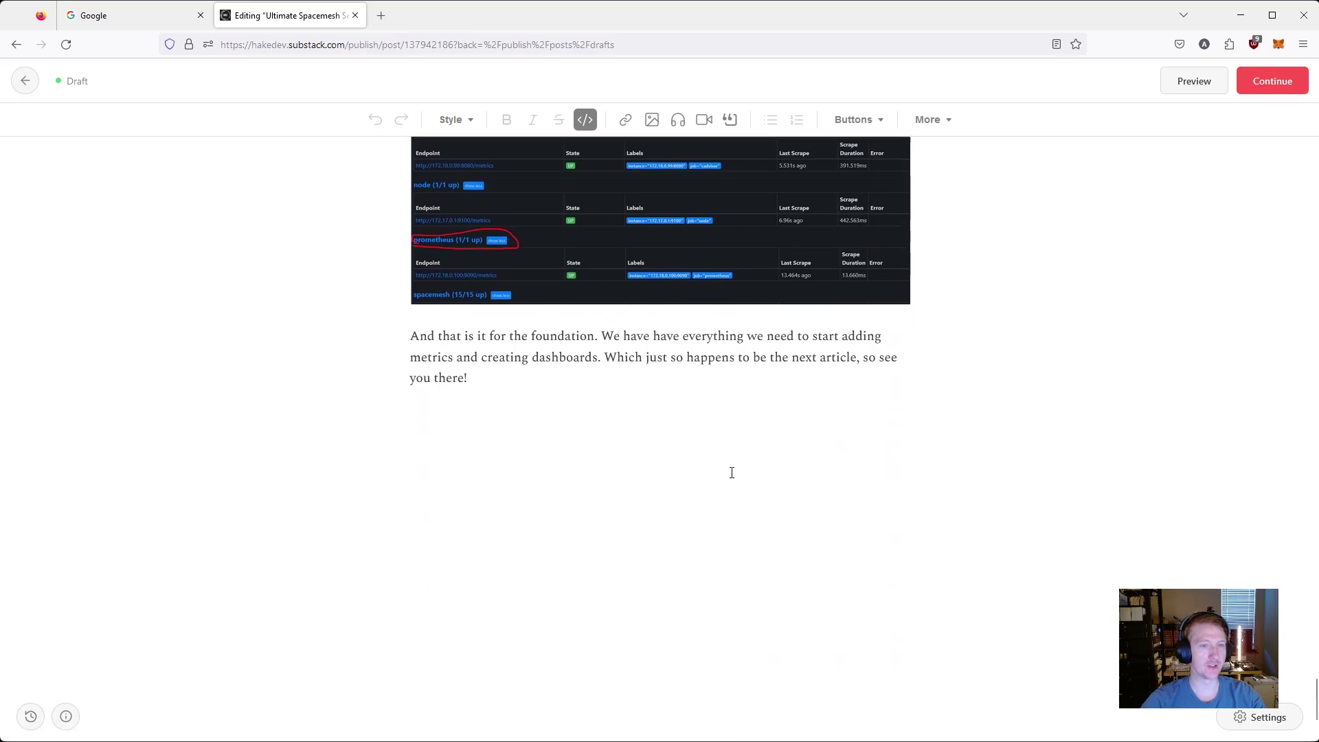
Step: Go back to the article's Ubuntu Server section and highlight the apt update and upgrade command
drag(1315, 694, 1313, 165)
click(866, 472)
scroll(866, 472, down, 3)
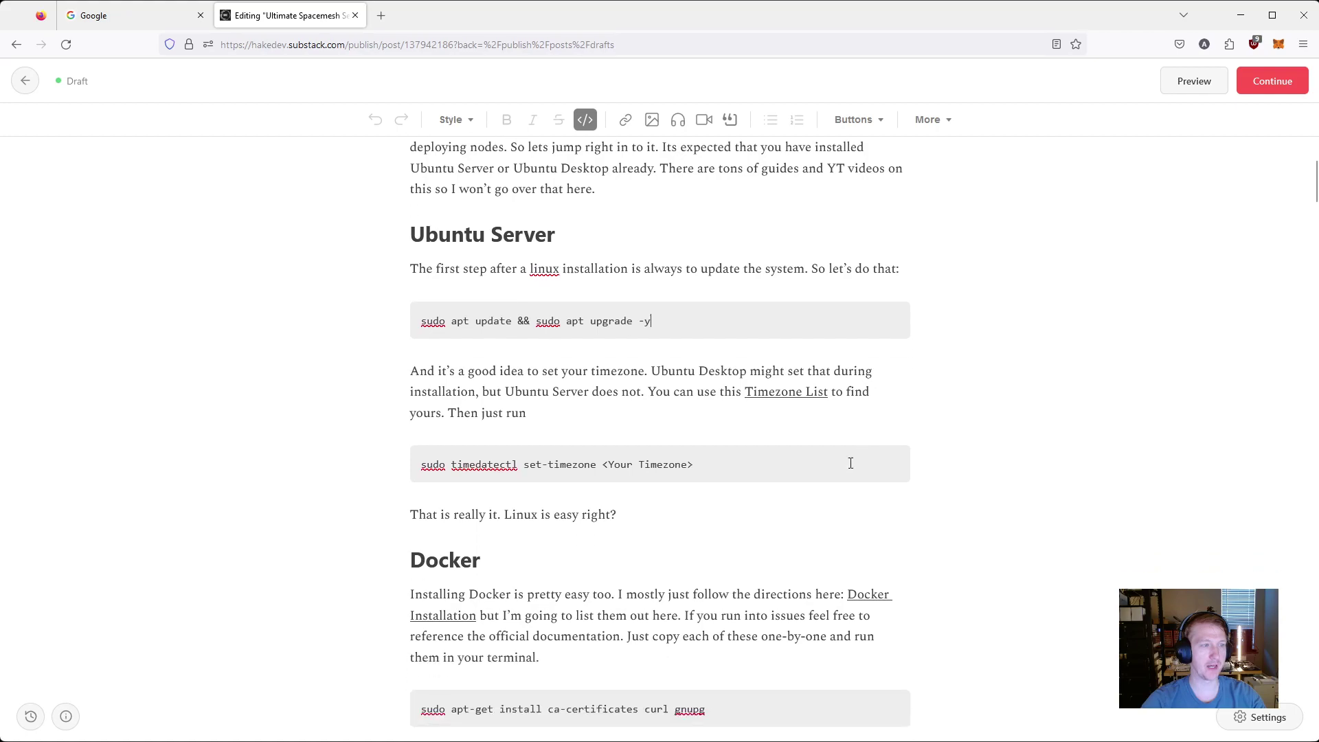
drag(653, 285, 413, 289)
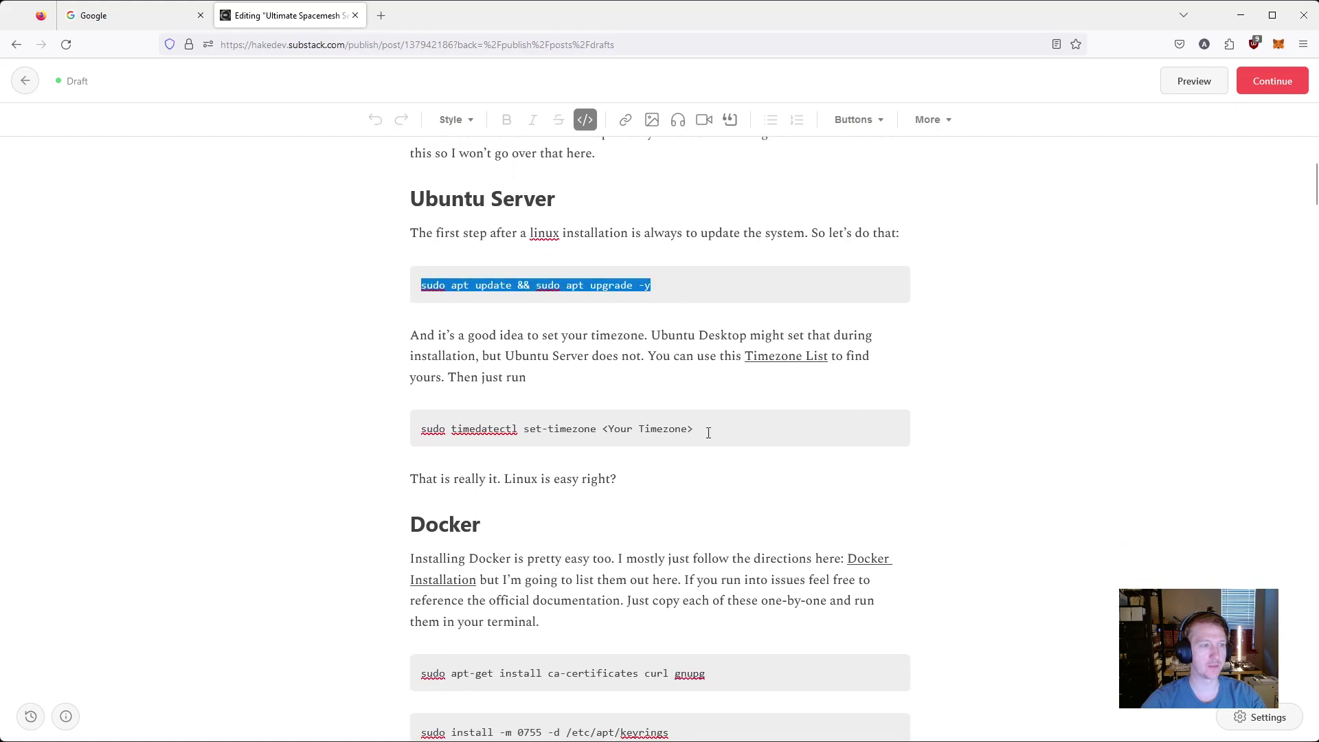
Step: Switch back to the terminal, accept the preselected service restarts, and set the system timezone to America/Phoenix with timedatectl
click(1161, 713)
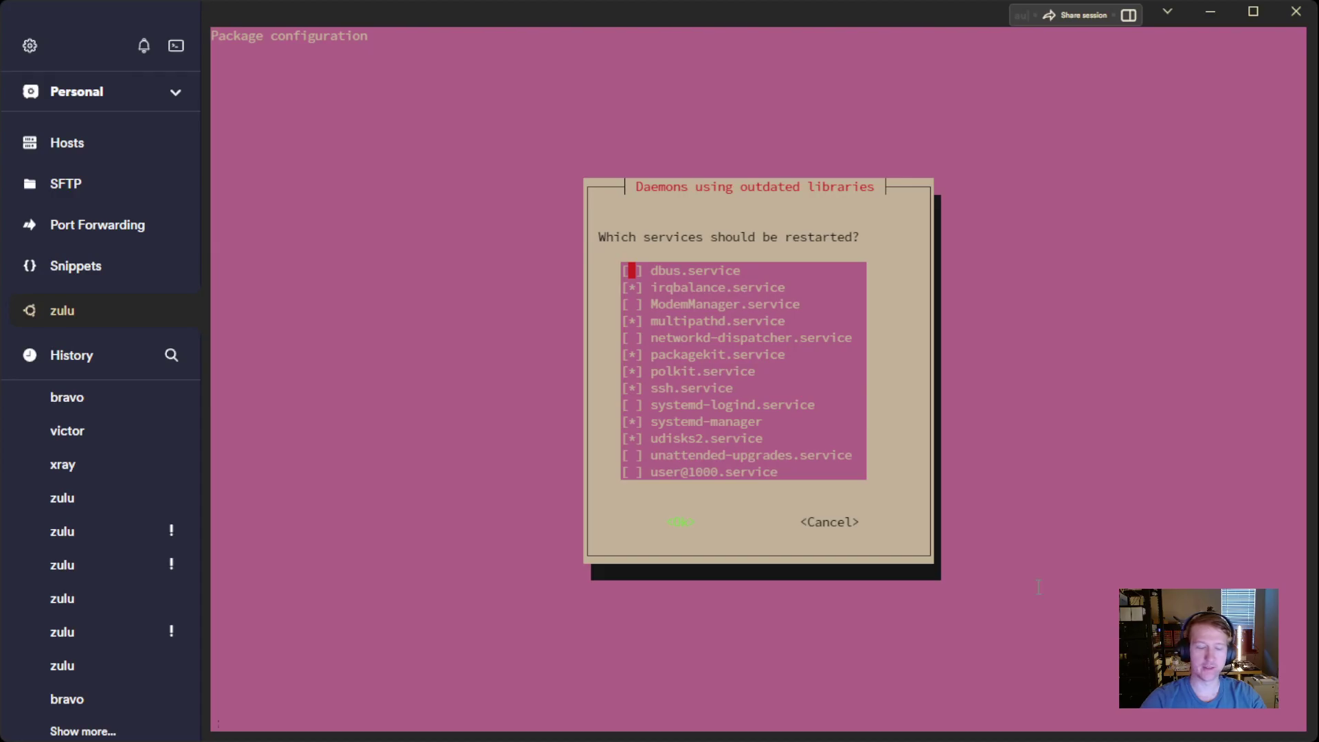
key(Return)
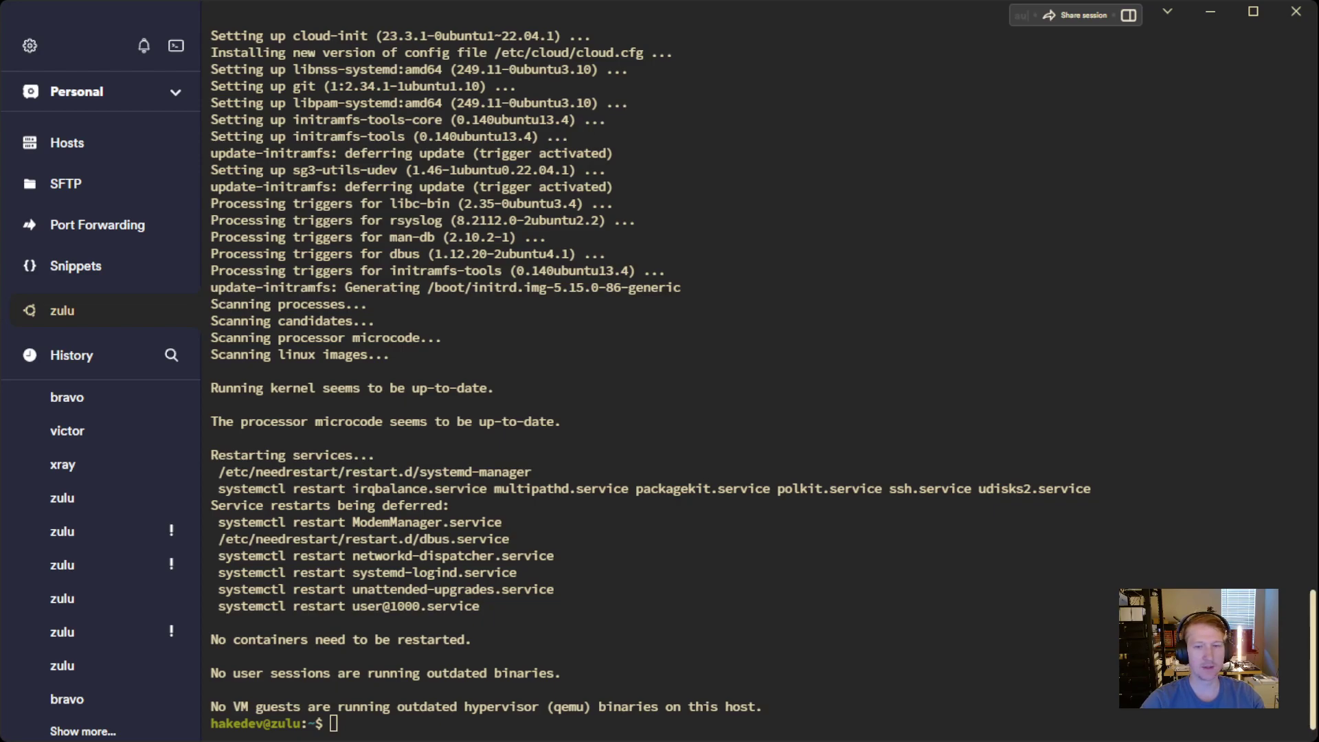
text(sudo timedatectl set-timezone America/Phoenix)
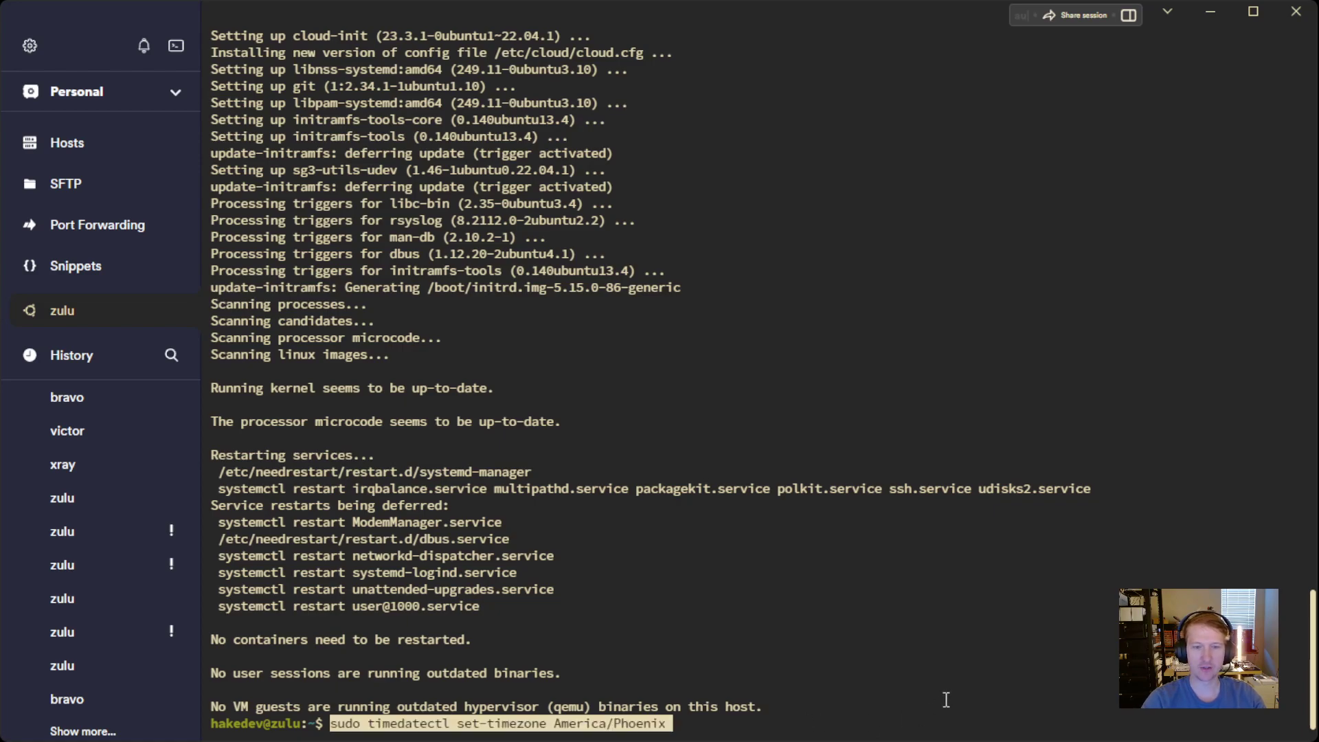
key(Return)
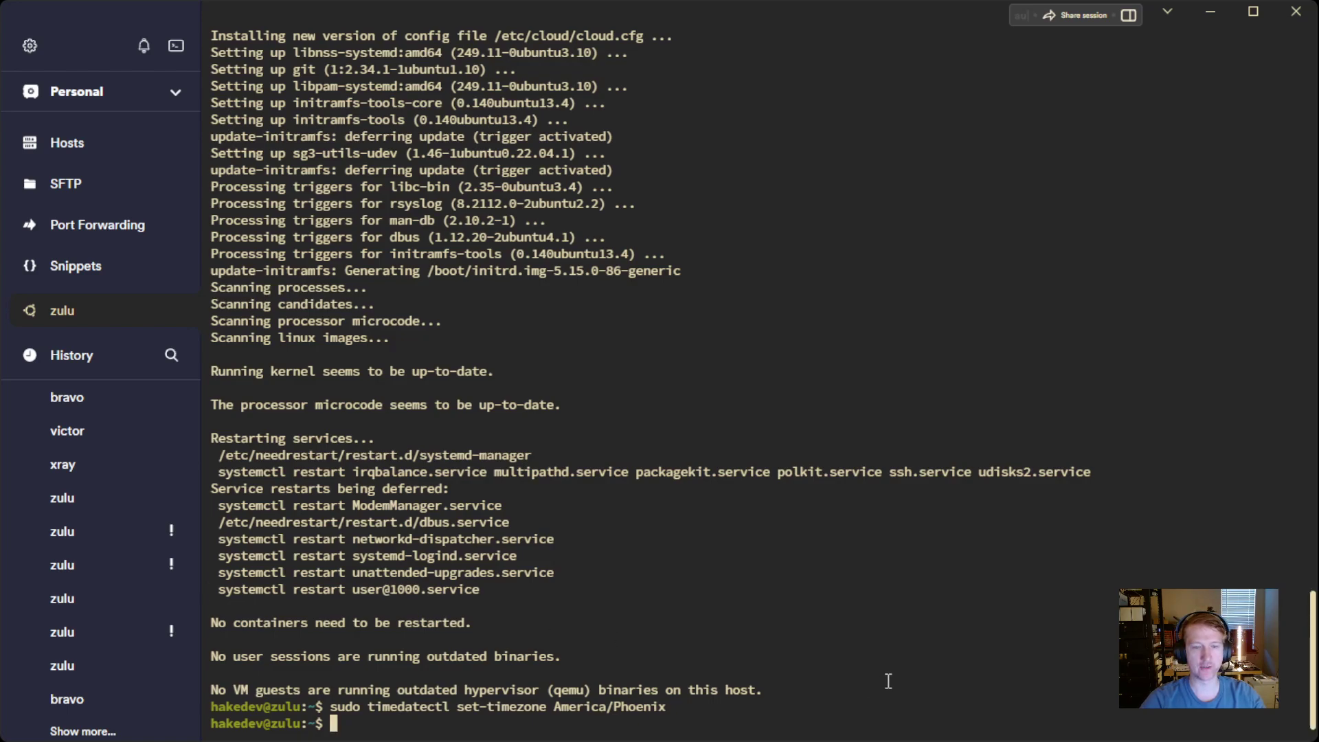
Step: Install ca-certificates, curl and gnupg with apt-get, and create the /etc/apt/keyrings directory with mode 0755
text(sudo apt-get install ca-certificates curl gnupg)
key(Return)
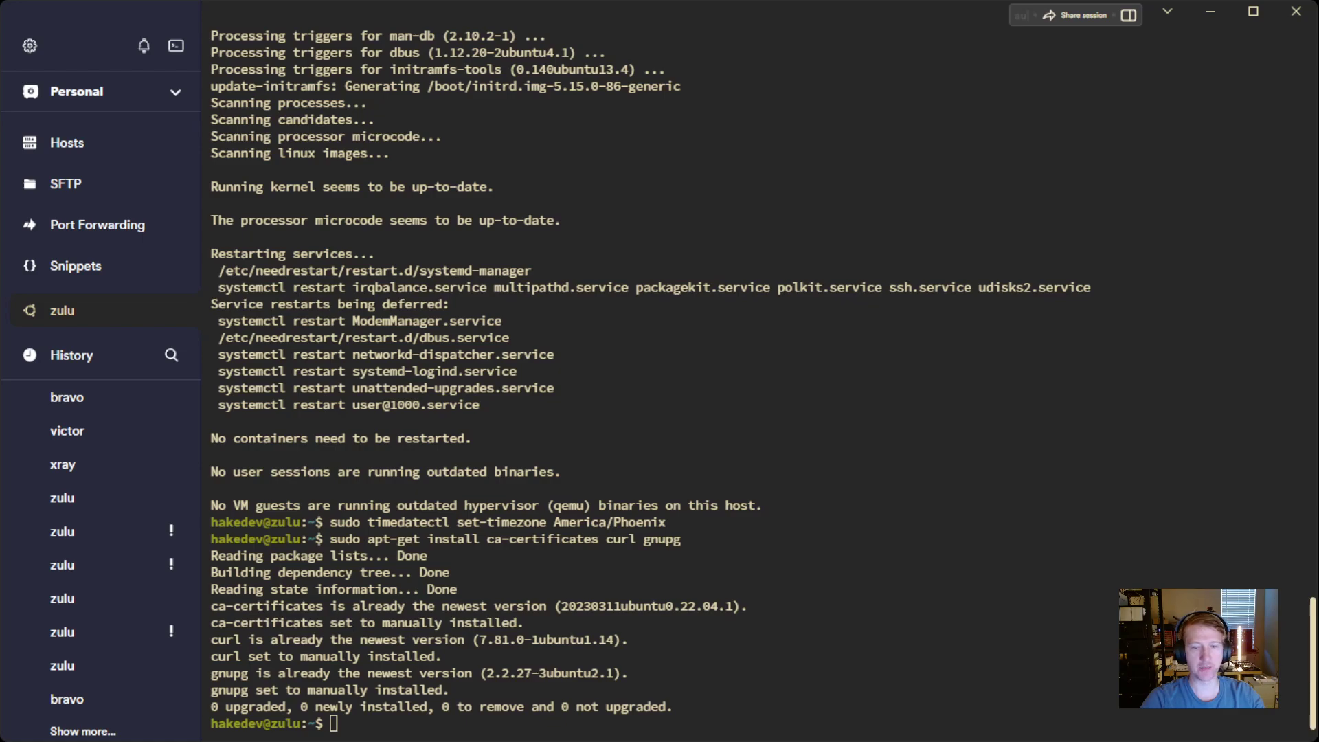
text(sudo install -m 0755 -d /etc/apt/keyrings)
key(Return)
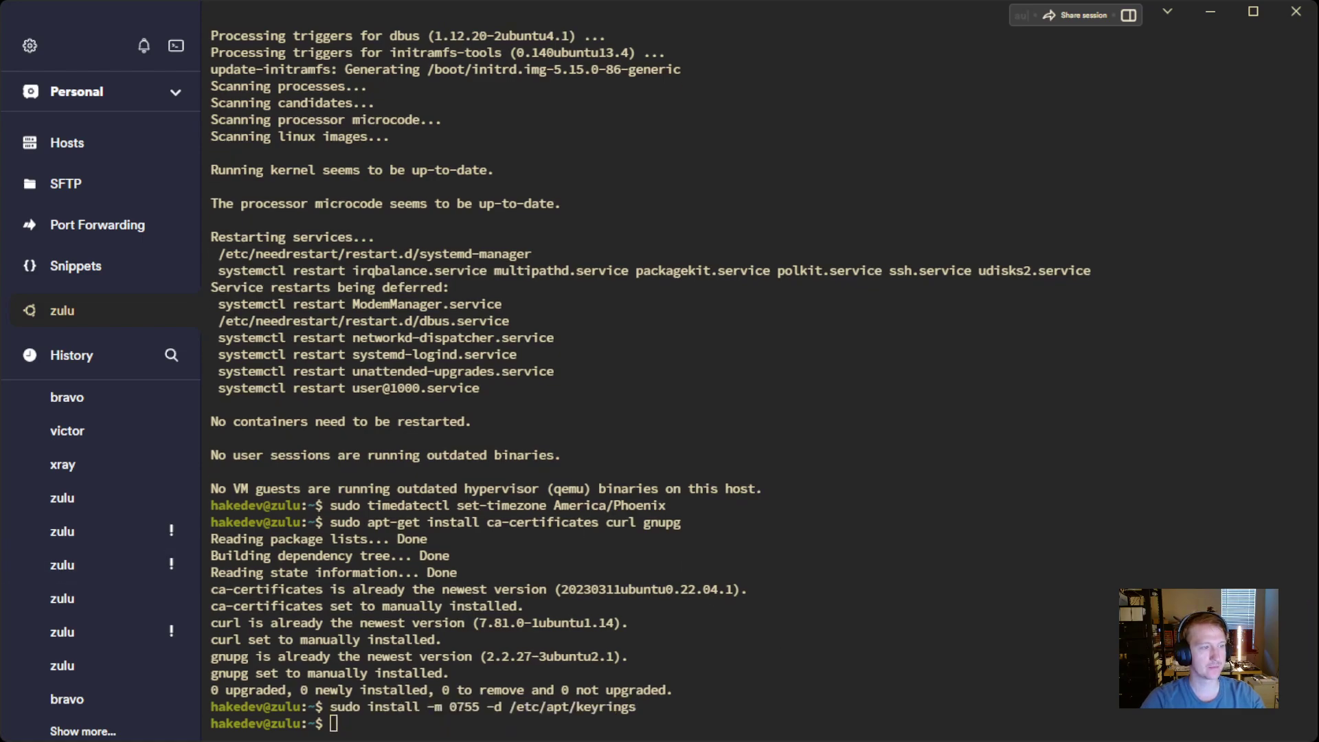
Step: Download Docker's Ubuntu GPG key, dearmor it to /etc/apt/keyrings/docker.gpg, and make it readable by all users with chmod a+r
text(curl -fsSL https://download.docker.com/linux/ubuntu/gpg | sudo gpg --dearmor -o /etc/apt/keyrings/docker.gpg)
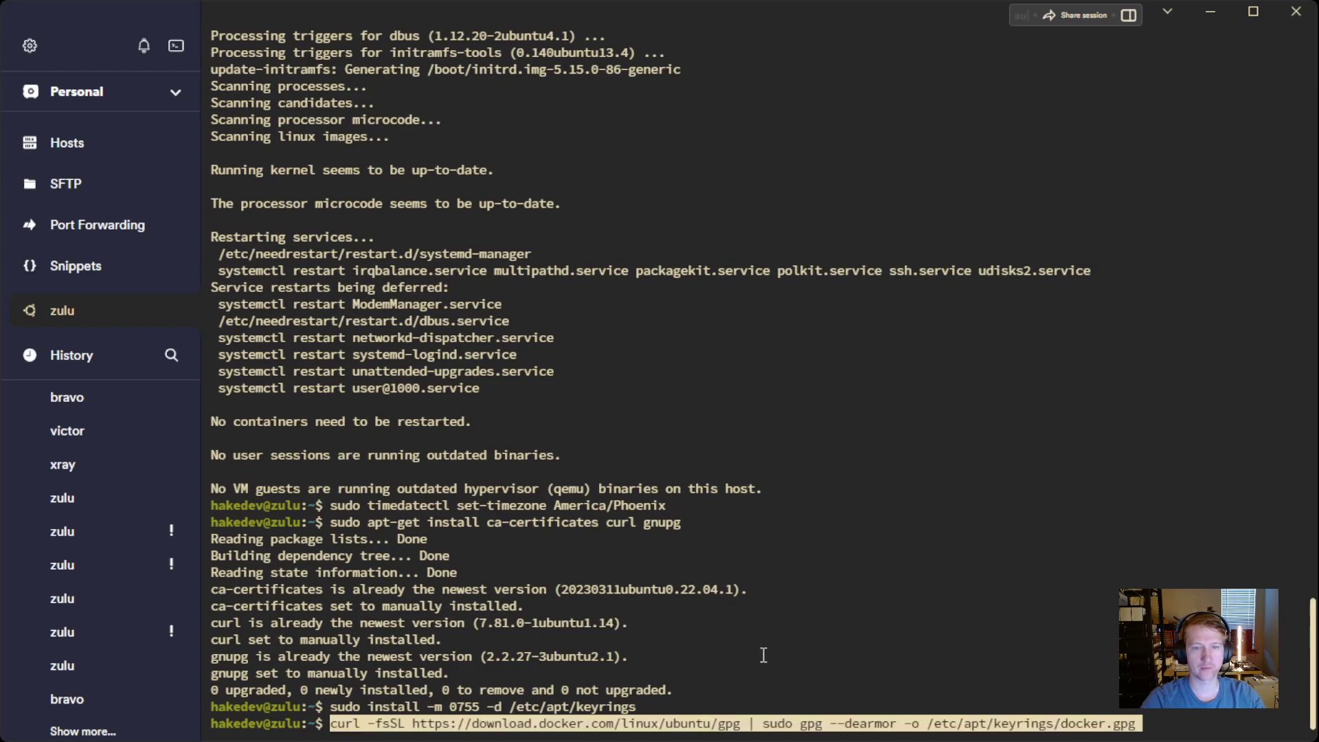
key(Return)
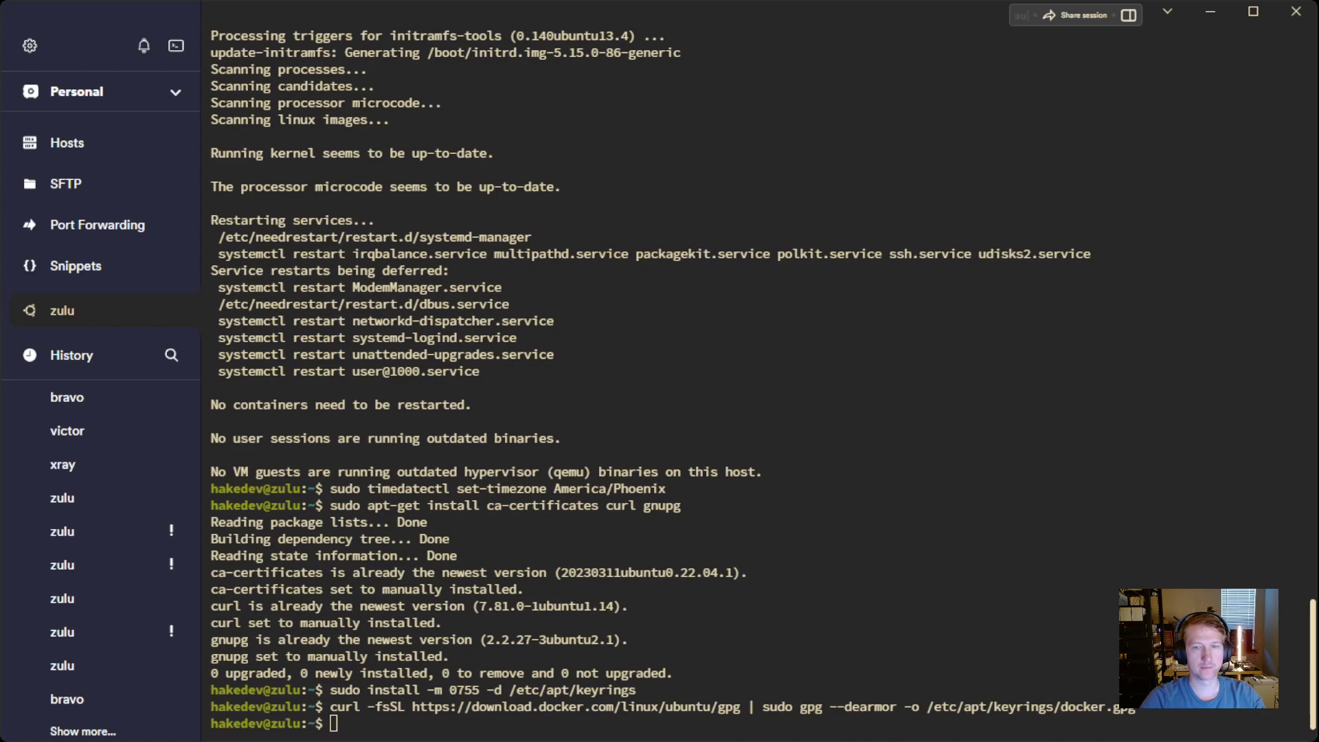
text(sudo chmod a+r /etc/apt/keyrings/docker.gpg)
key(Return)
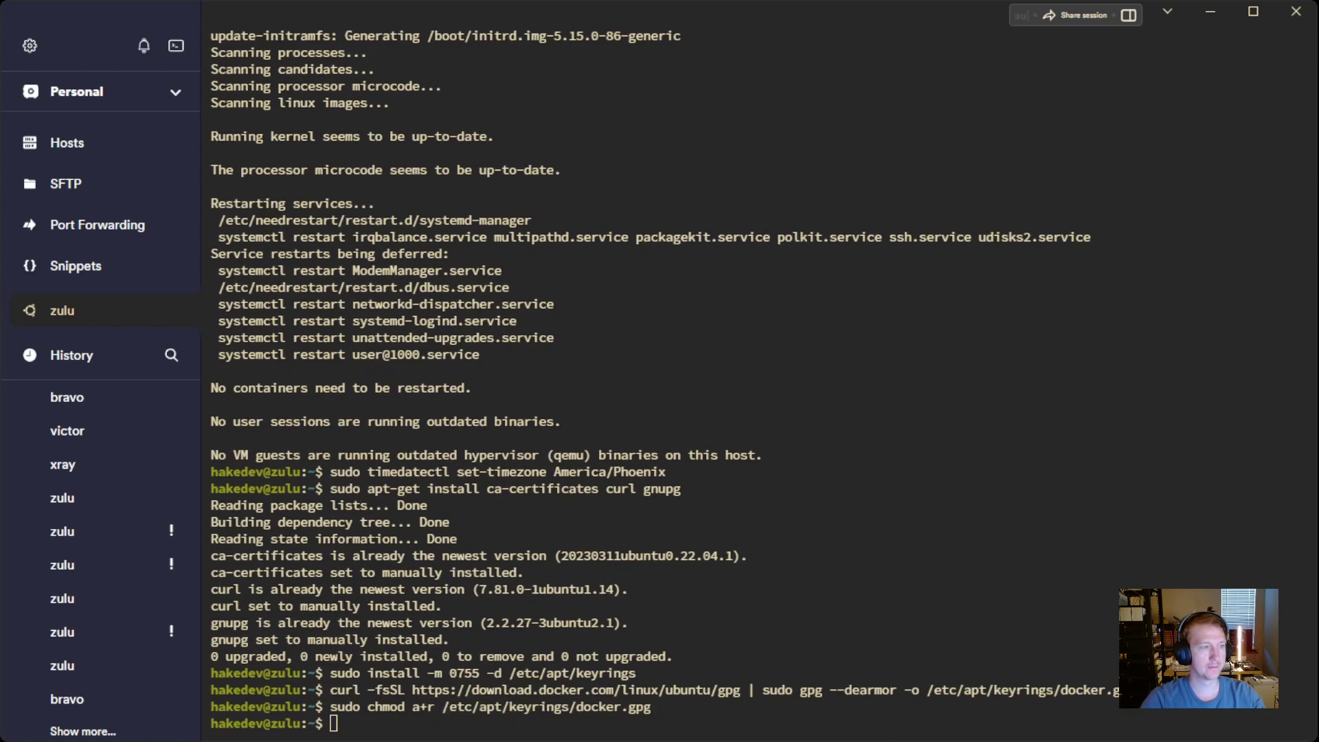
Step: Add the stable Docker repository to /etc/apt/sources.list.d/docker.list using the docker.gpg keyring, and update the package lists
click(534, 723)
key(ctrl+shift+v)
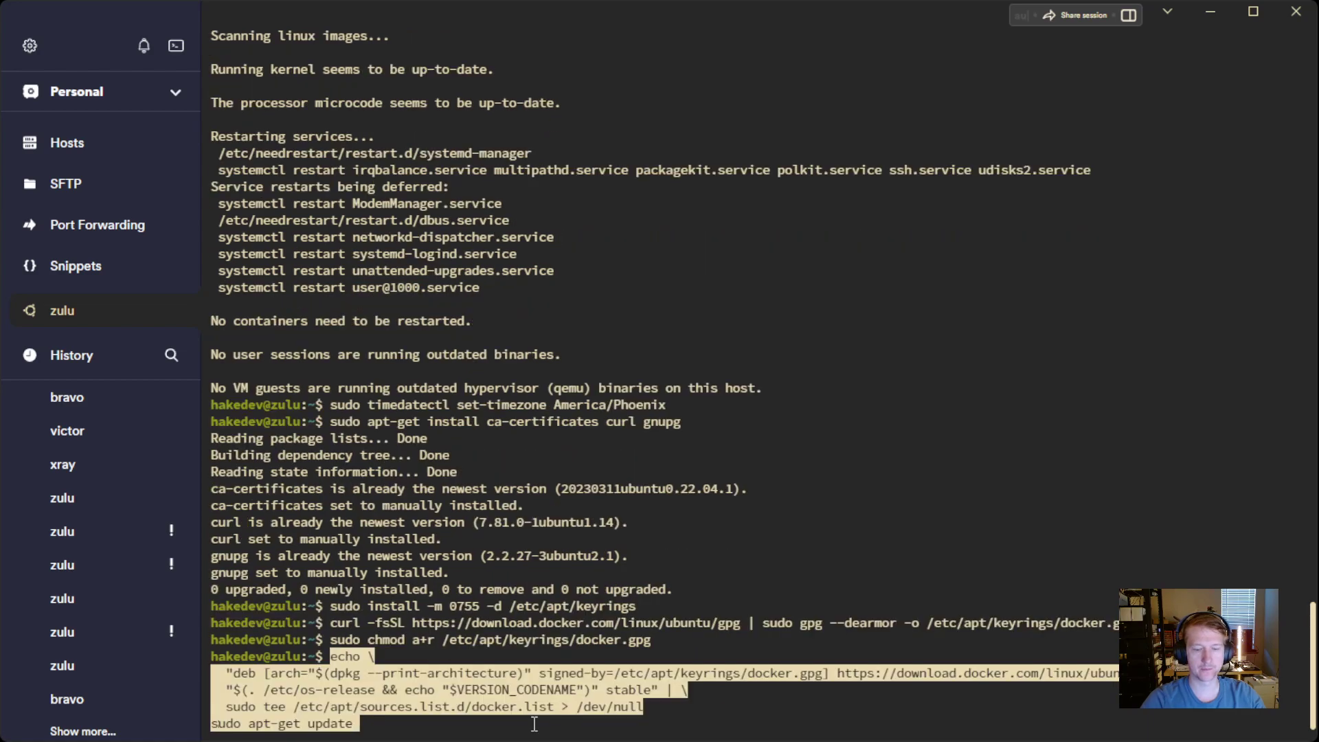
key(Return)
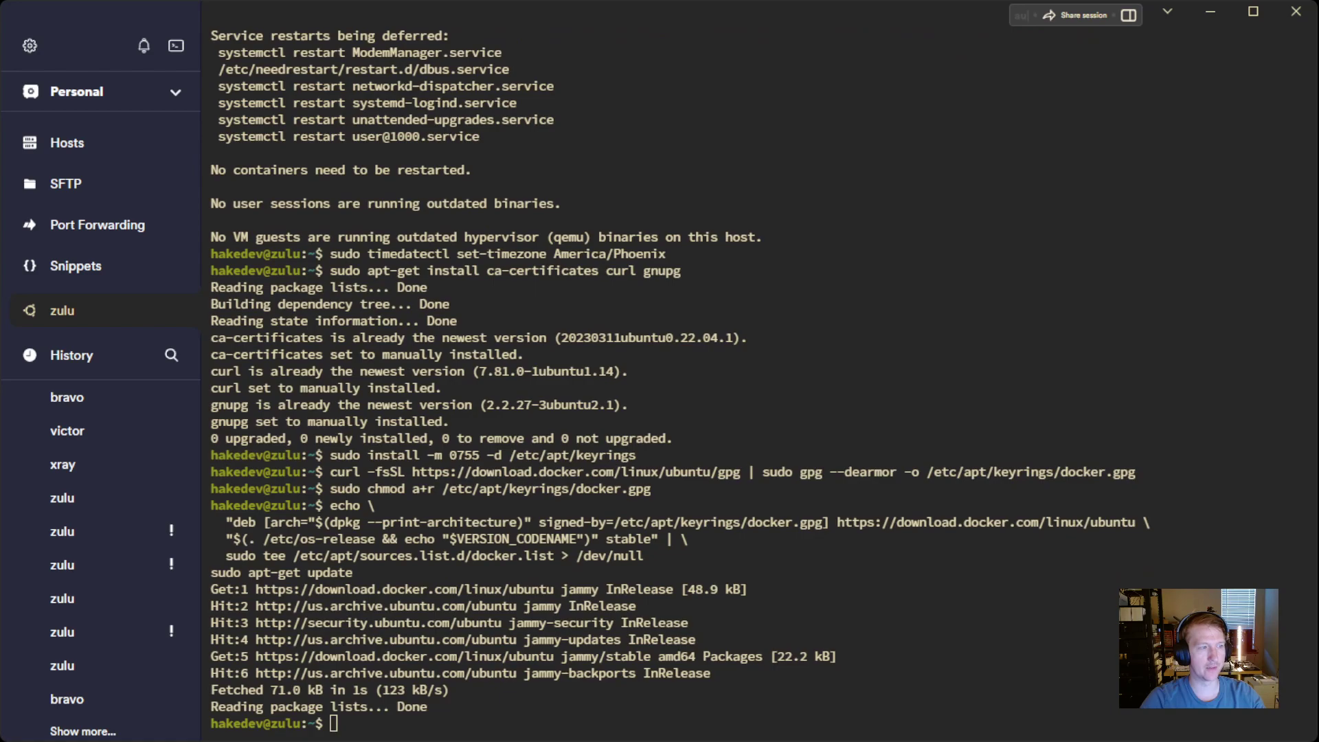
Step: Install docker-ce, docker-ce-cli, containerd.io, docker-buildx-plugin and docker-compose-plugin with apt-get, accepting the installation and the default service restarts
text(sudo apt-get install docker-ce docker-ce-cli containerd.io docker-buildx-plugin docker-compose-plugin)
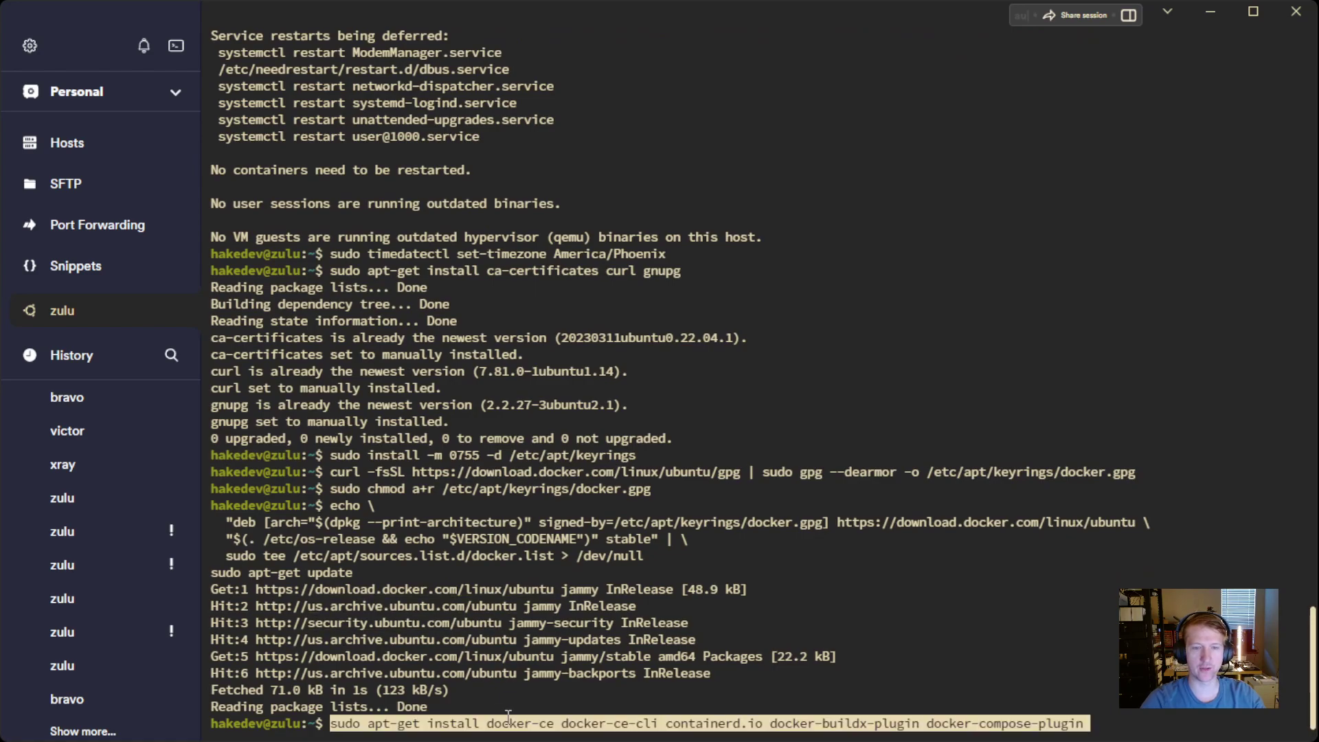
key(Return)
key(Return)
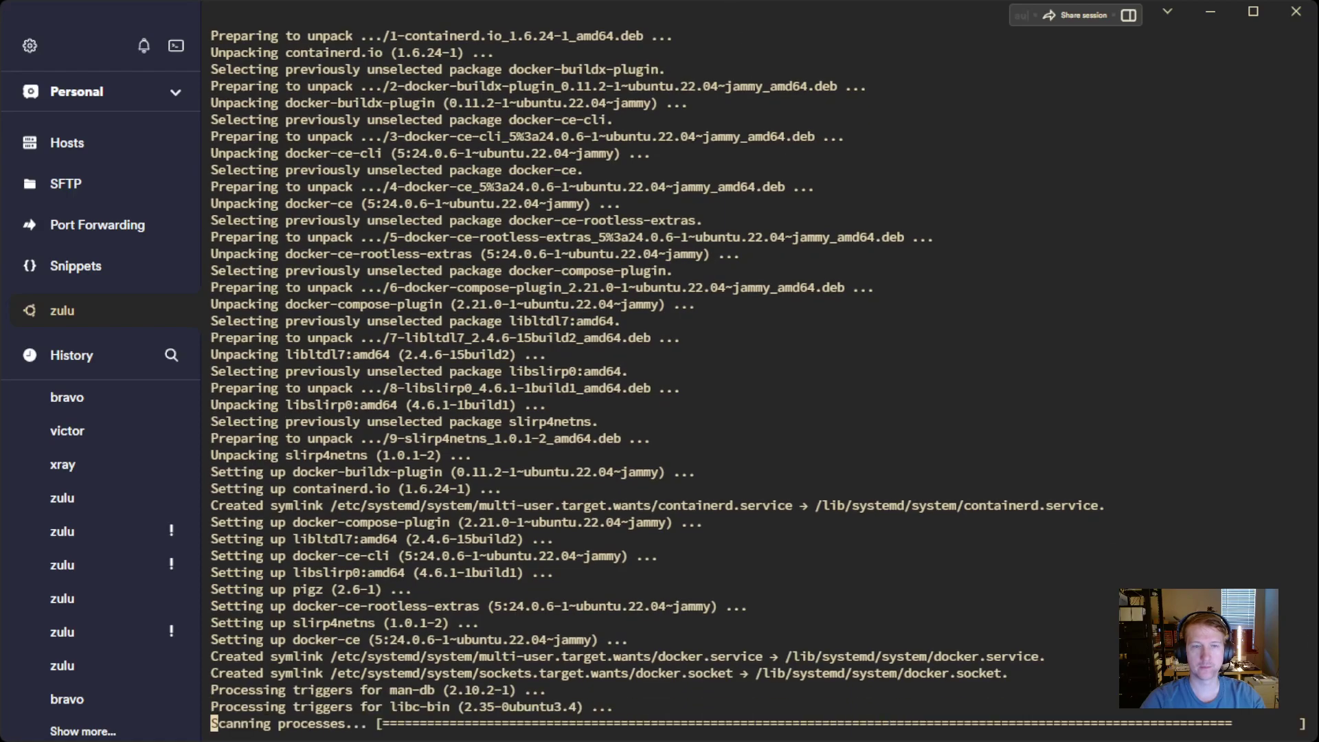
key(Return)
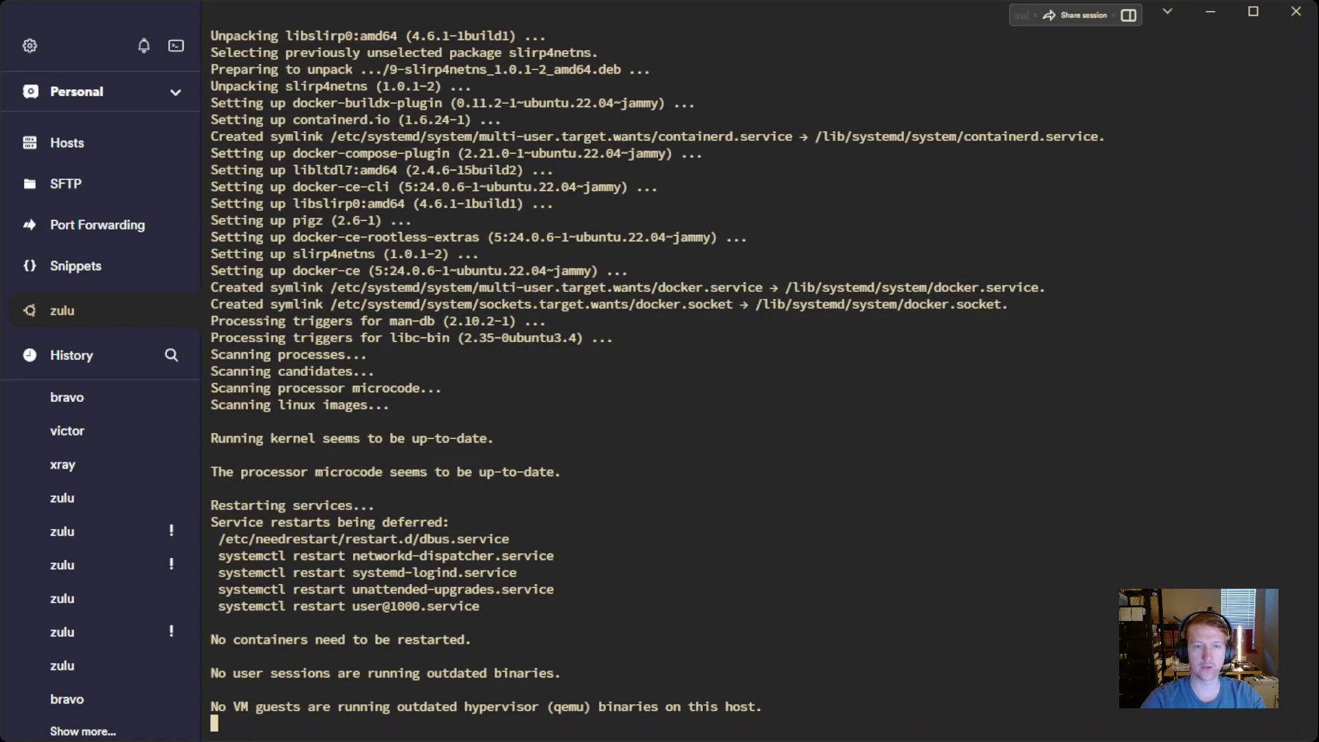
Step: Clear the terminal and run the hello-world container with sudo to test the Docker installation
text(cl)
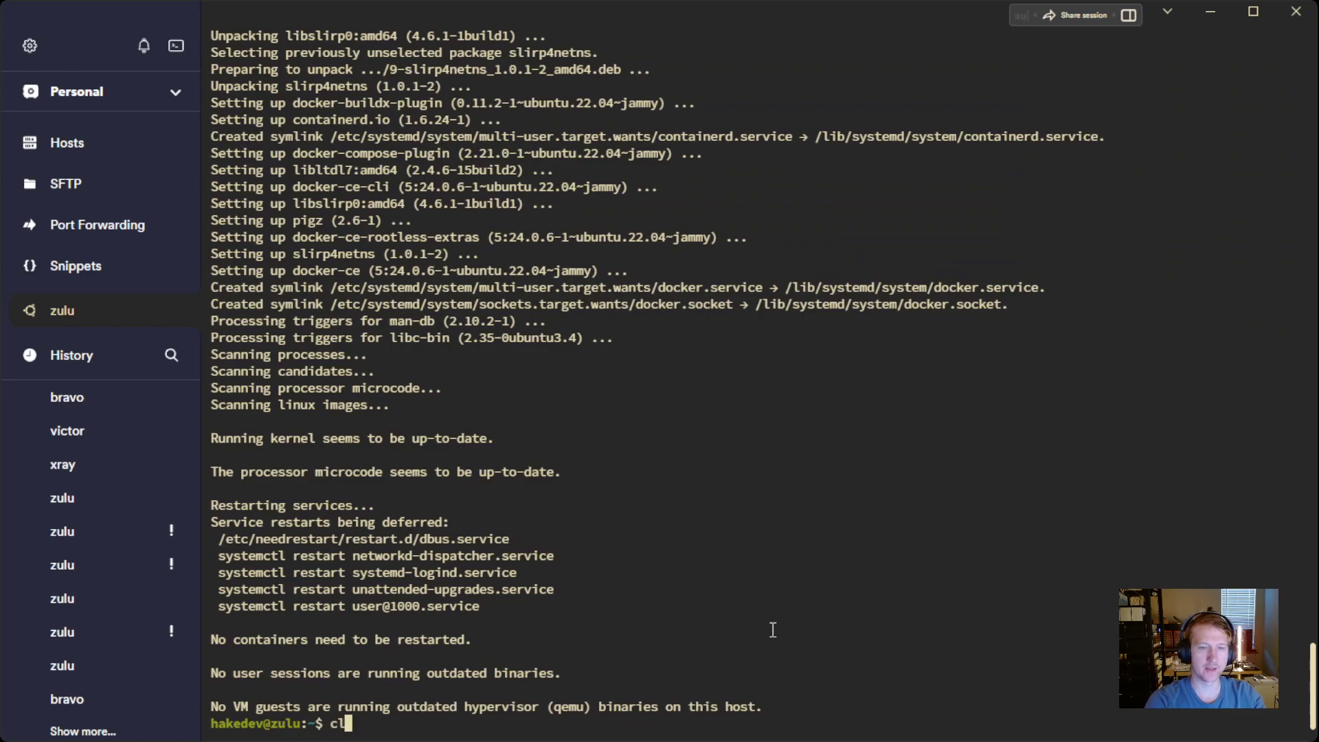
text(ear)
key(Return)
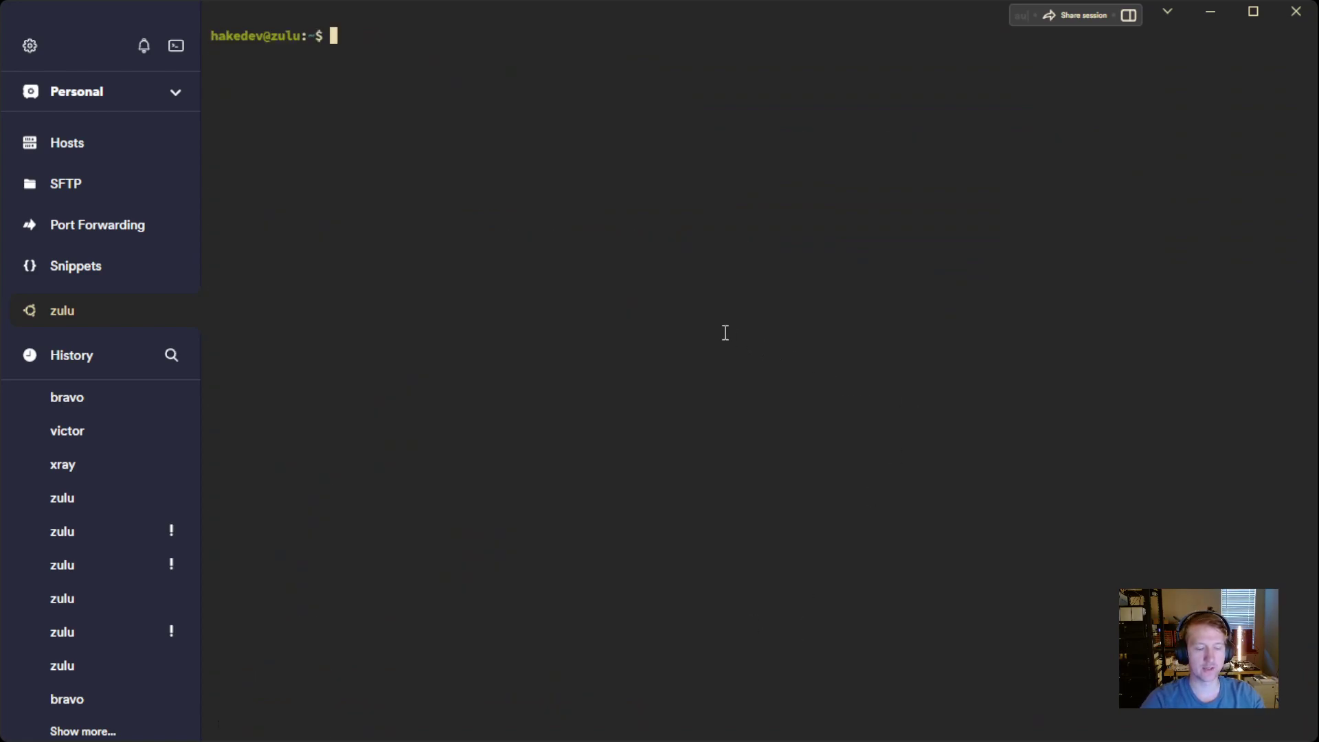
text(sudo docker run hello-world)
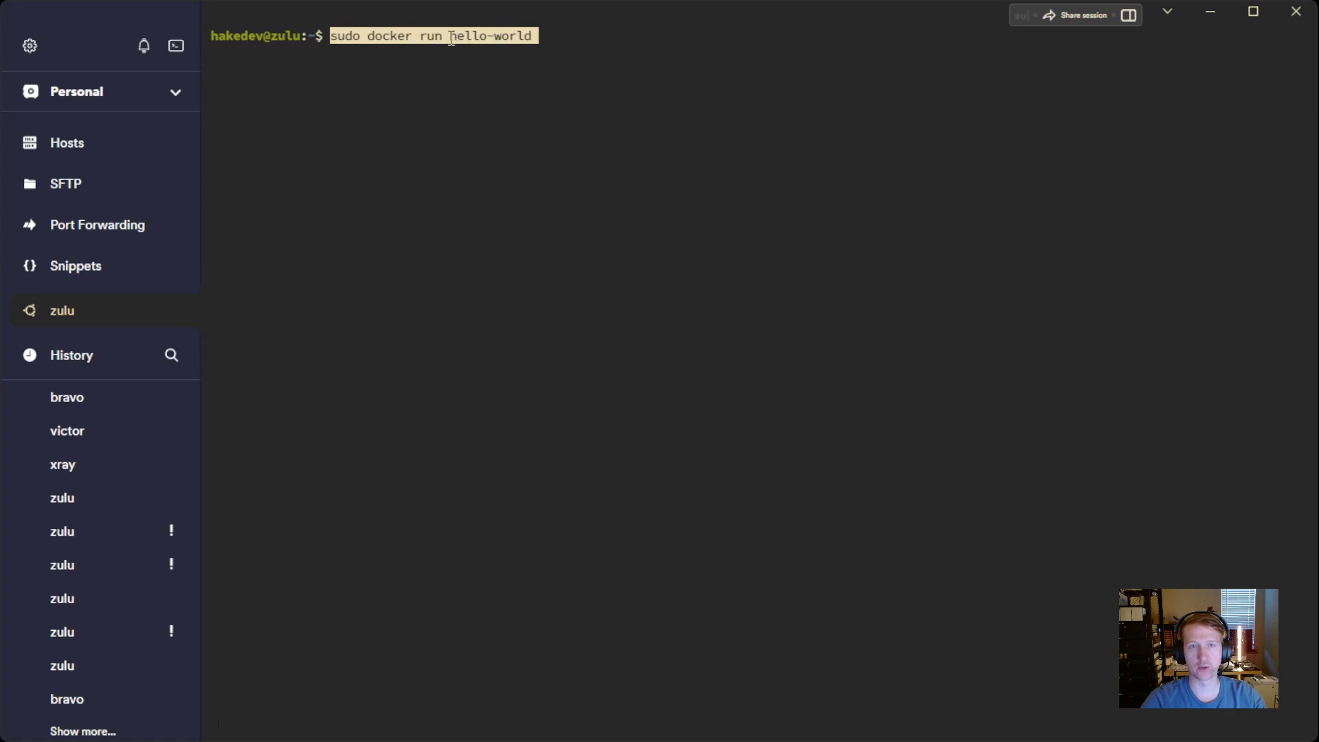
key(Return)
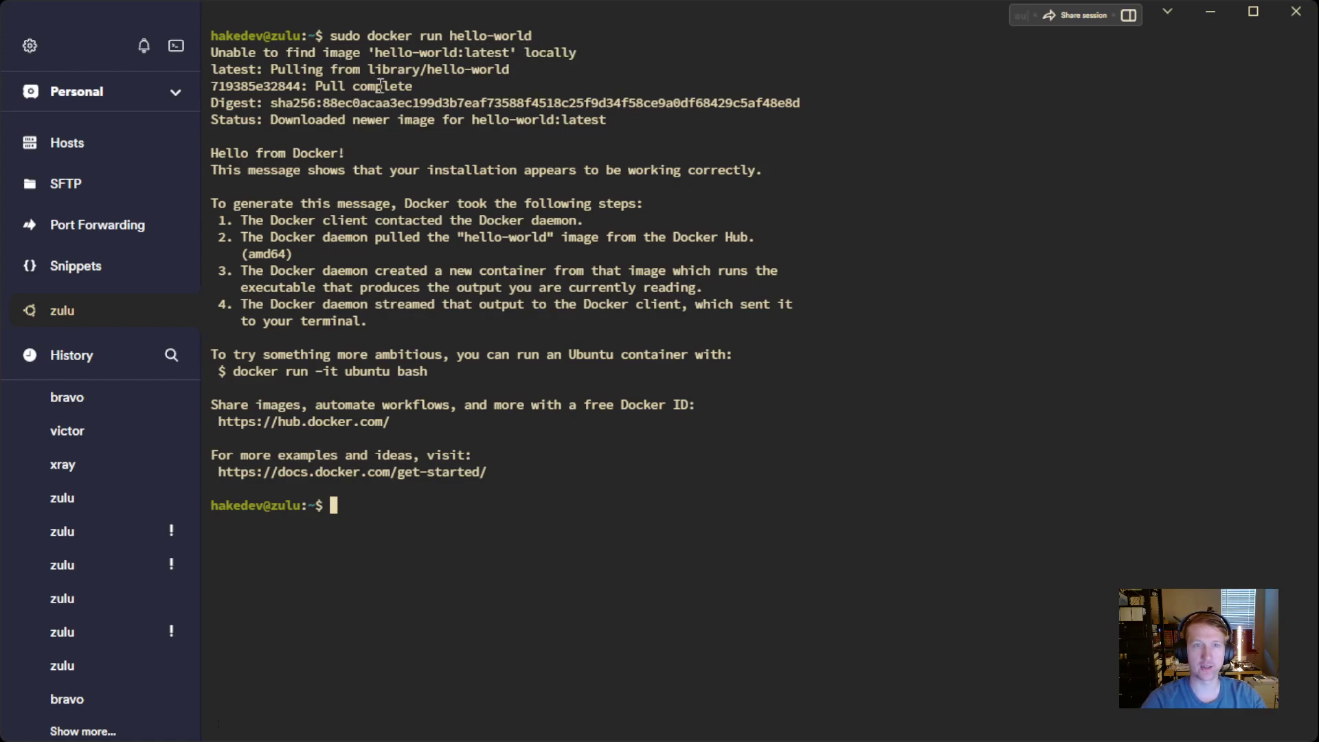
drag(420, 85, 307, 86)
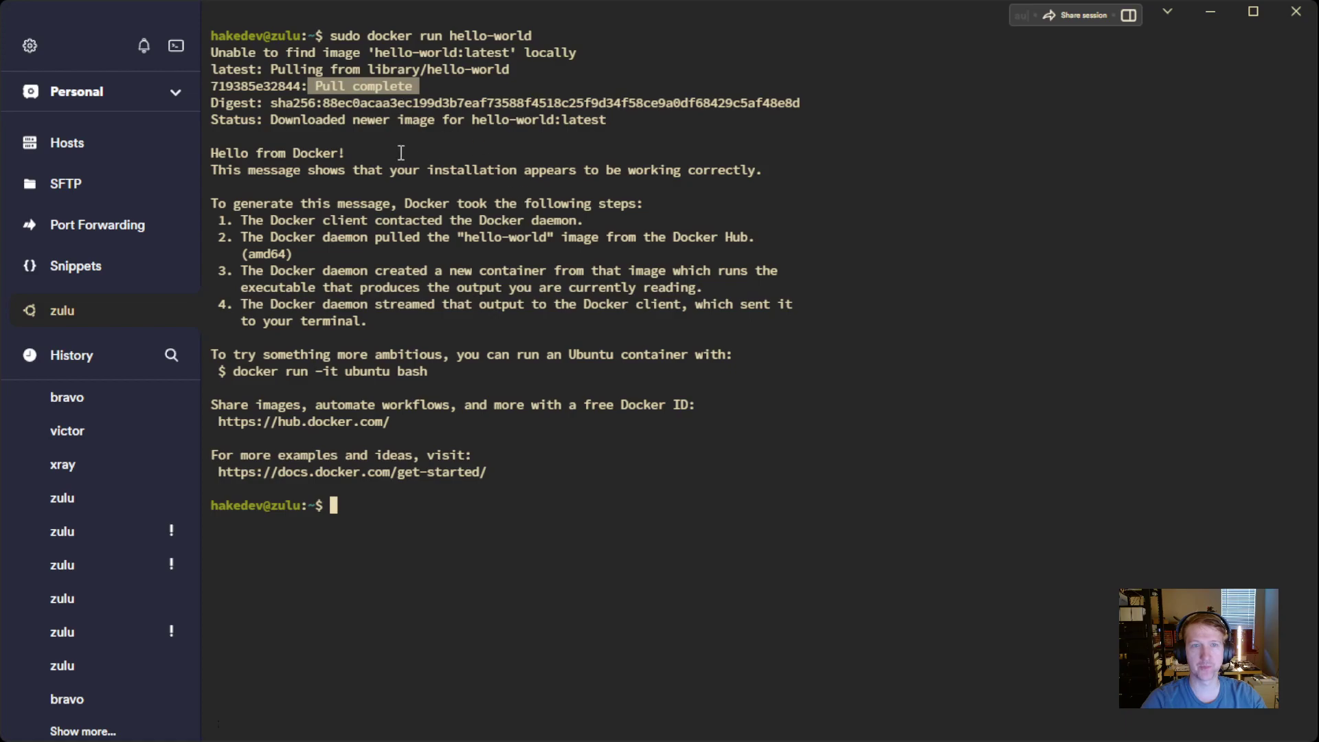
drag(211, 151, 357, 147)
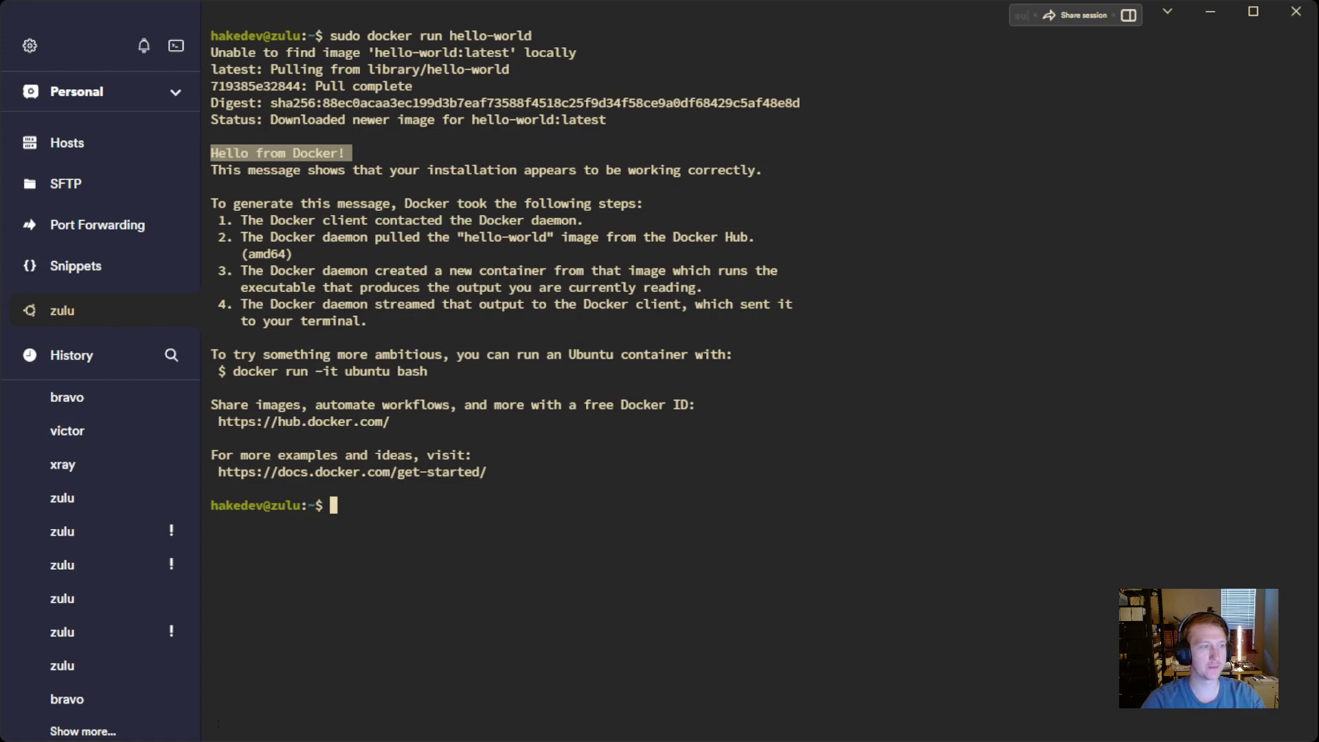
click(618, 533)
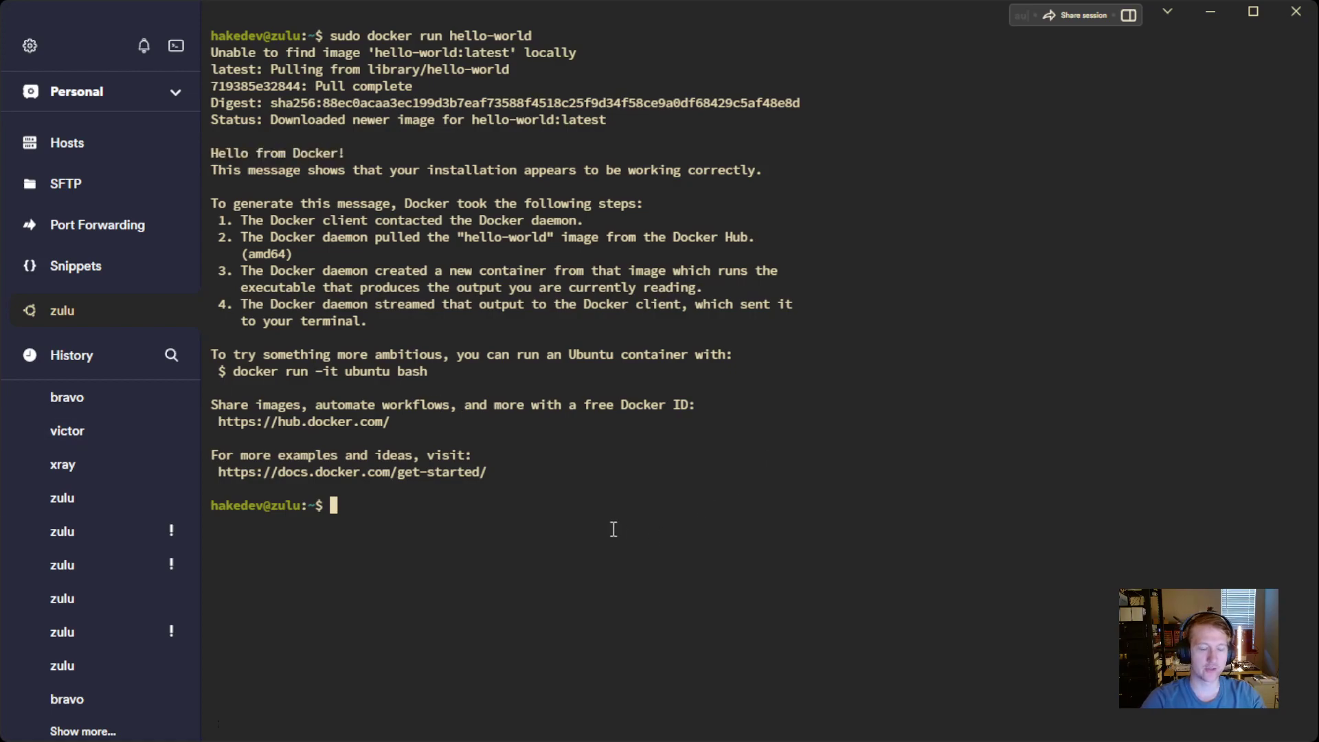
Step: Clear the terminal and try to create the Docker volume portainer_data without sudo
text(clear)
key(Return)
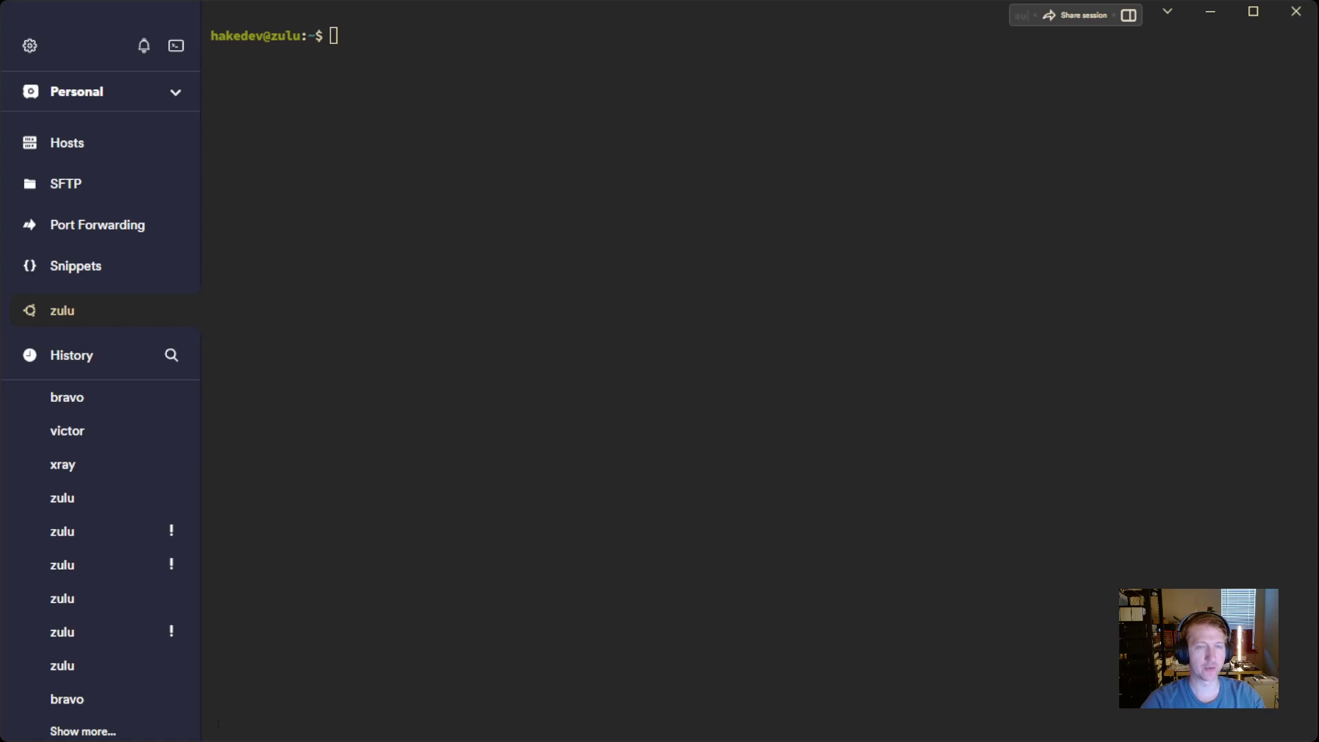
click(720, 440)
text(docker volume create portainer_data)
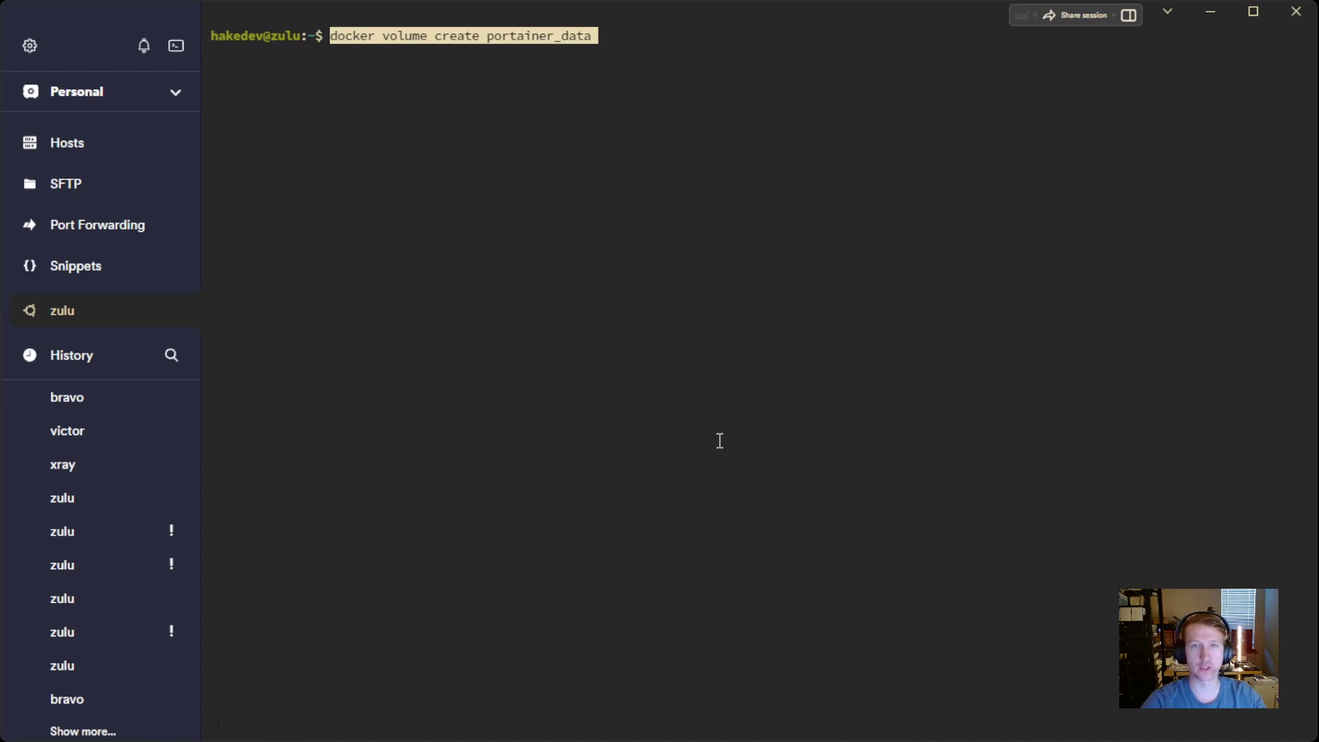
key(Return)
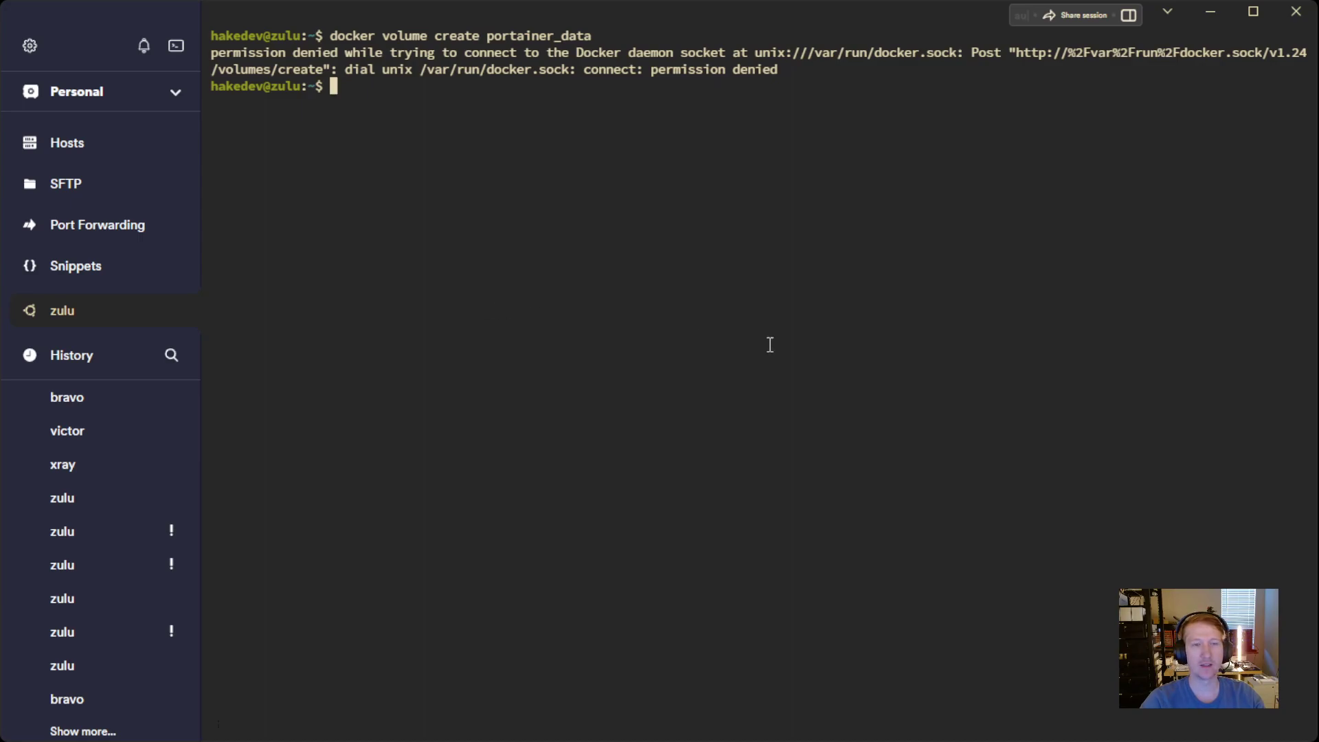
Step: Add the current user to the docker group with usermod -aG, and log out and reconnect to the zulu host
text(sudo usermod -aG docker $USER)
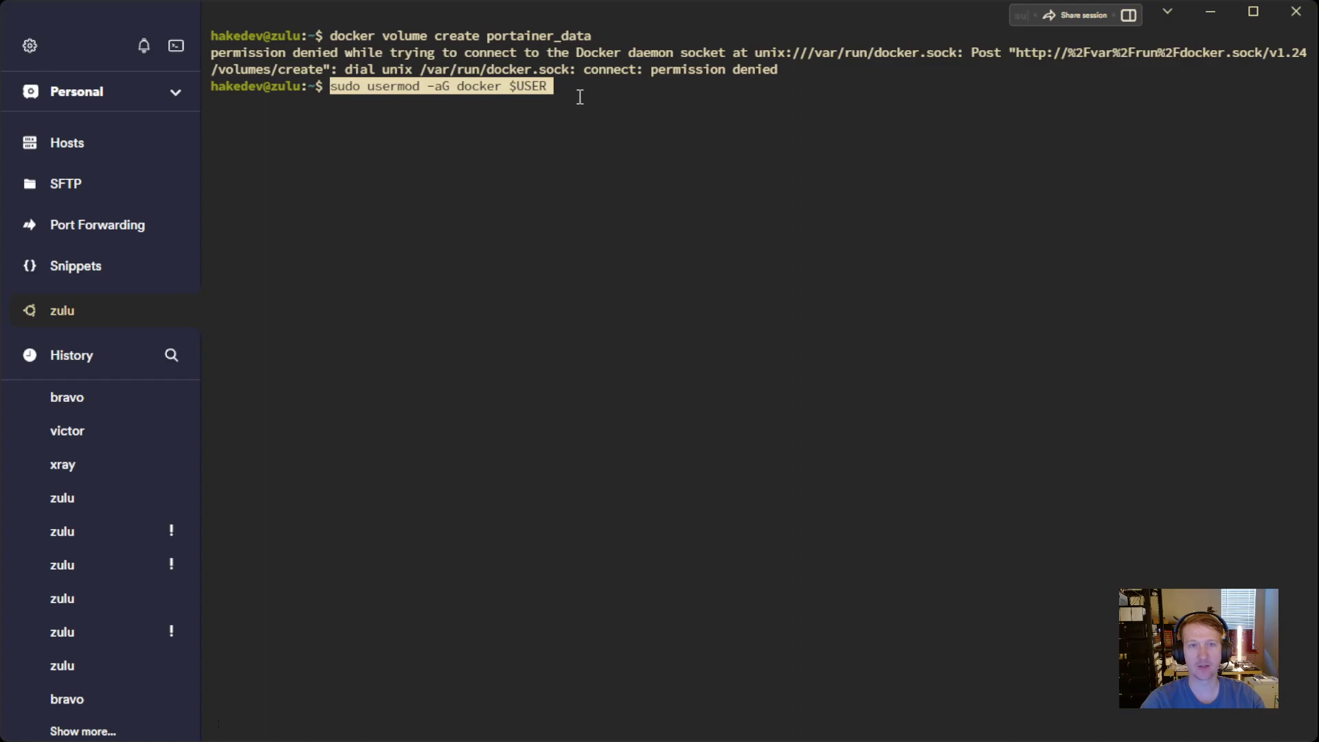
key(Return)
key(Up)
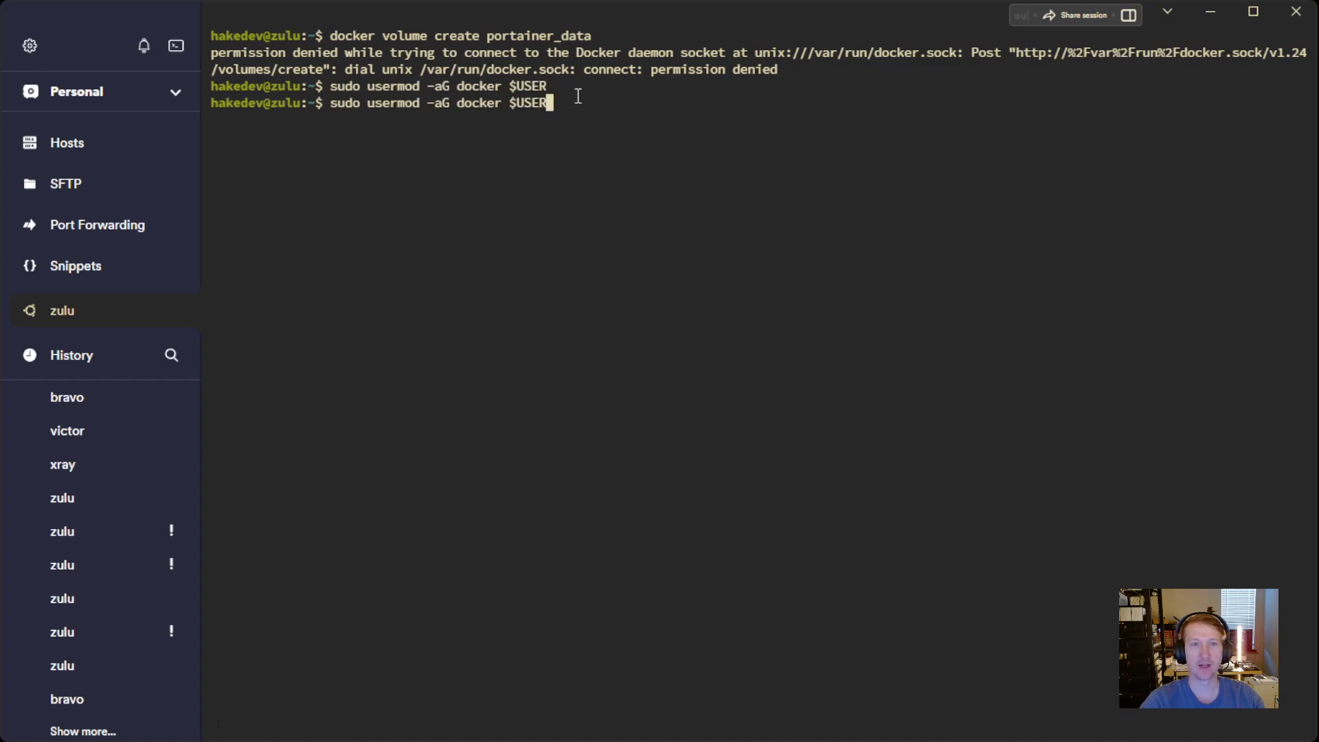
key(Down)
text(exit)
key(Return)
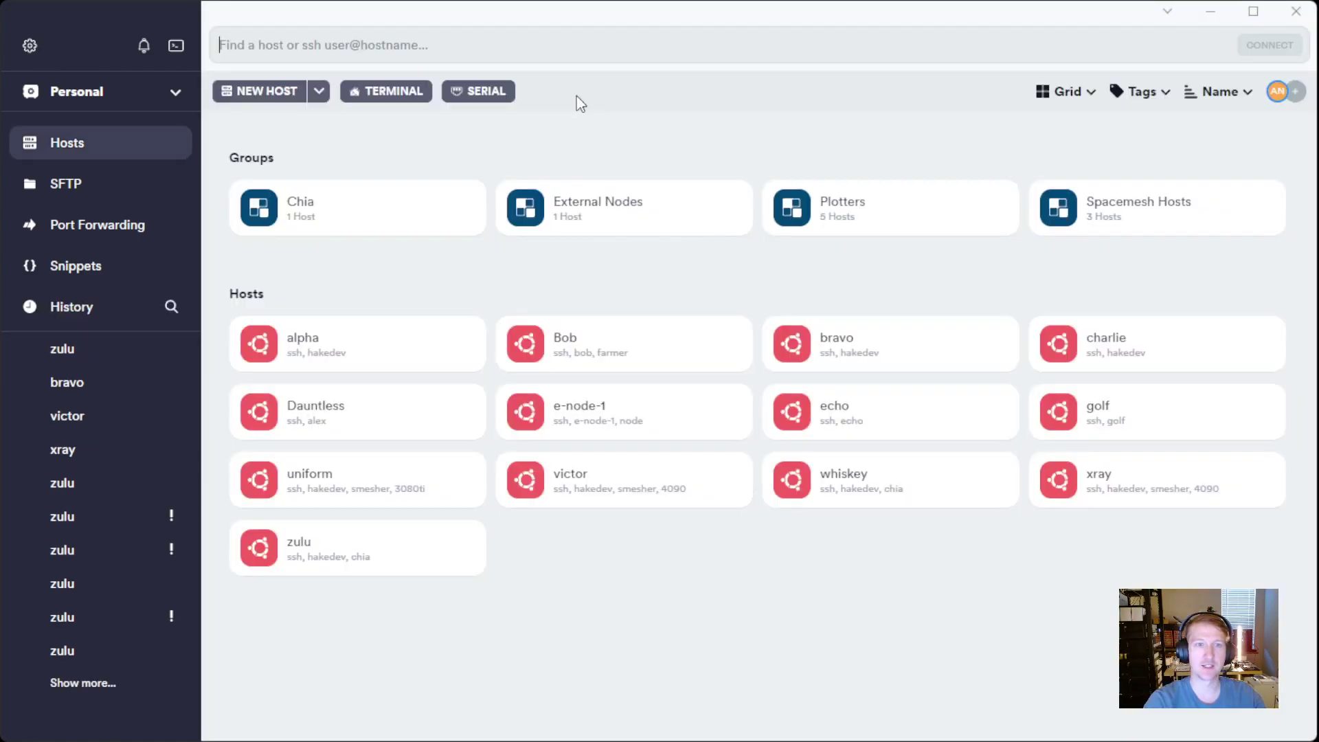
double_click(333, 542)
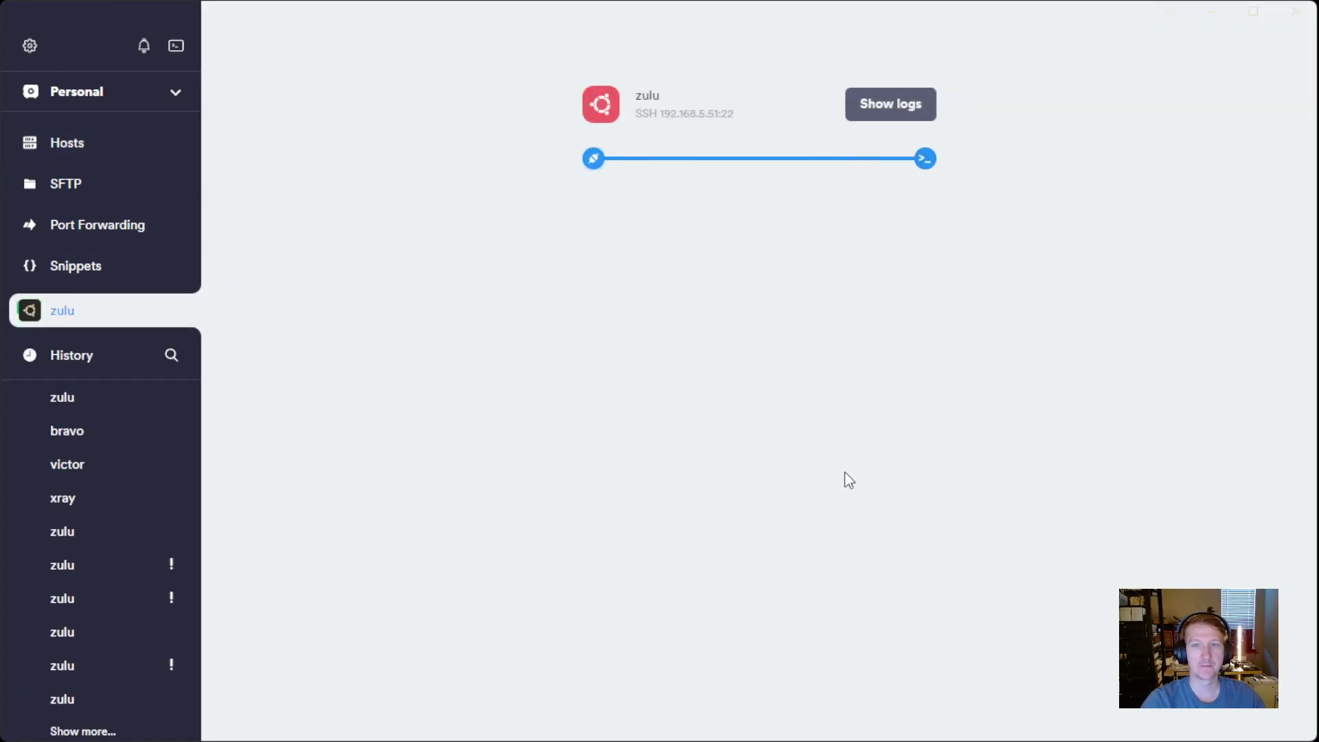
Step: Clear the terminal and create the Docker volume portainer_data
text(clear)
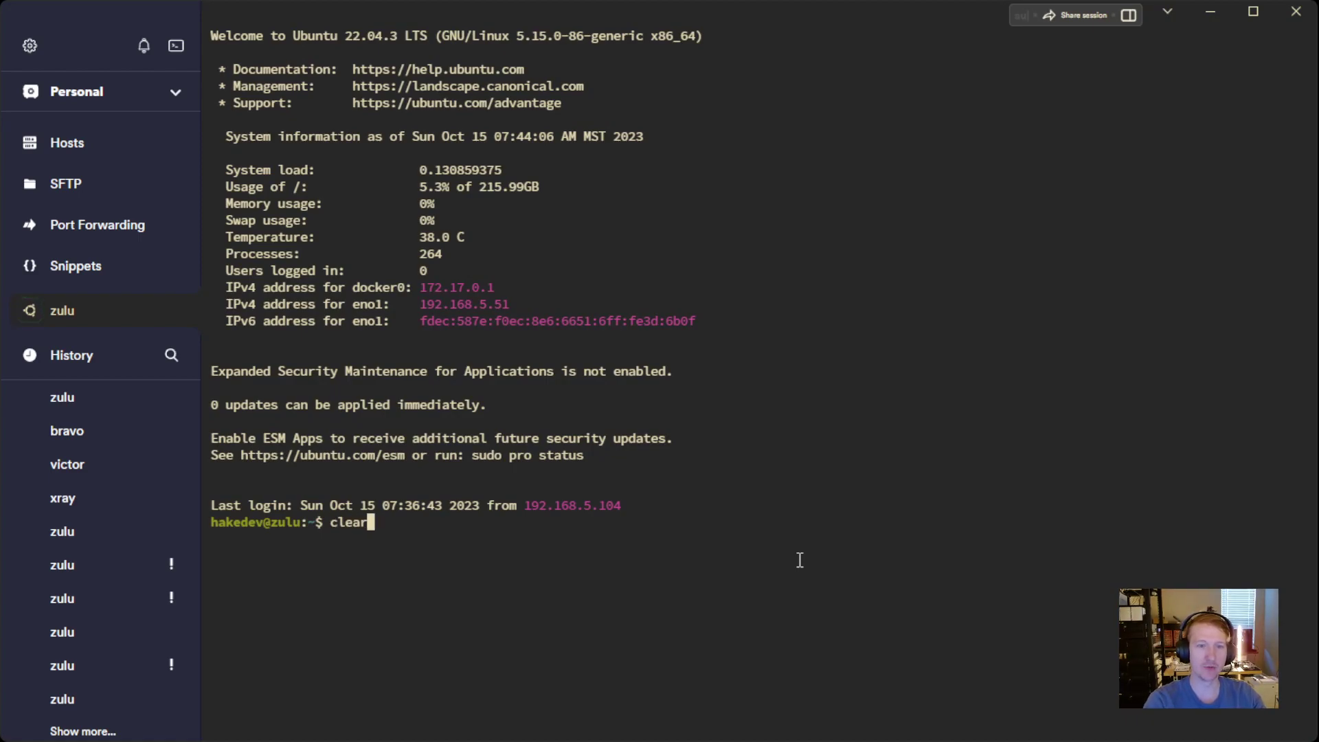
key(Return)
text(sudo usermod -aG docker $USER)
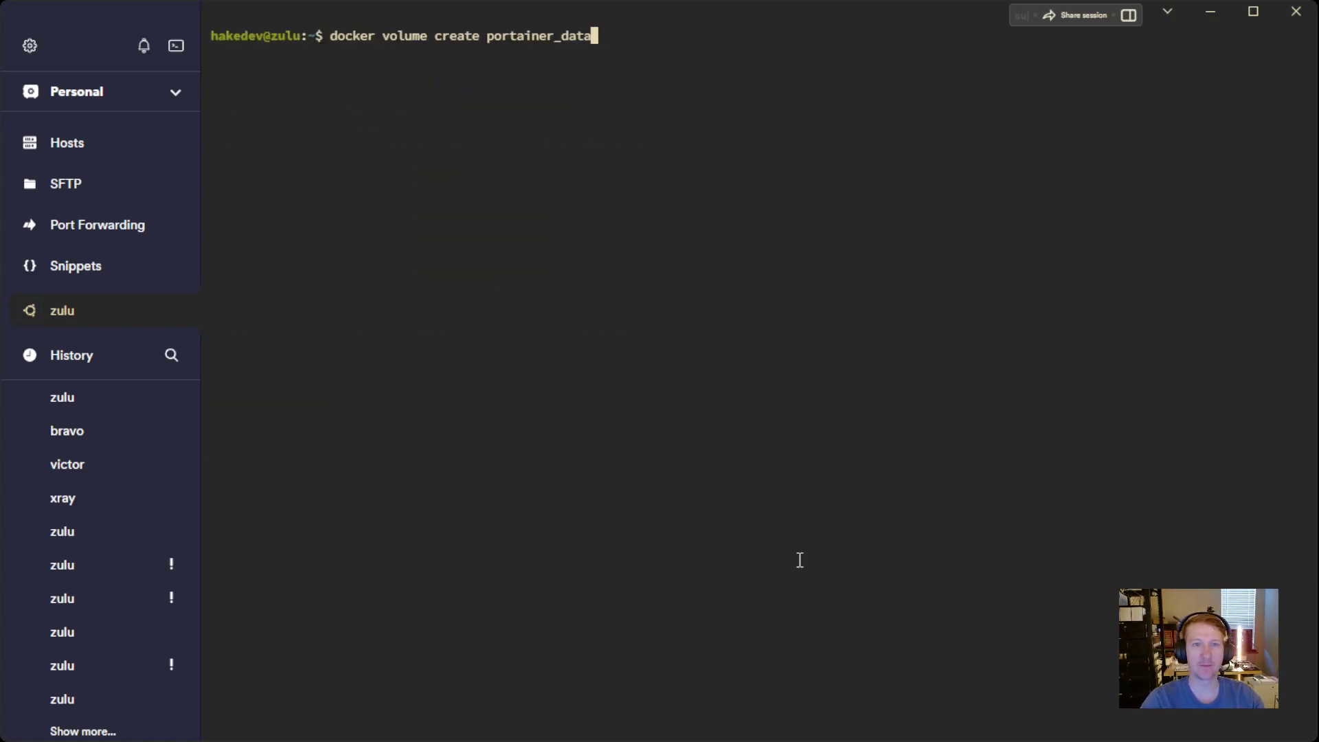
key(Return)
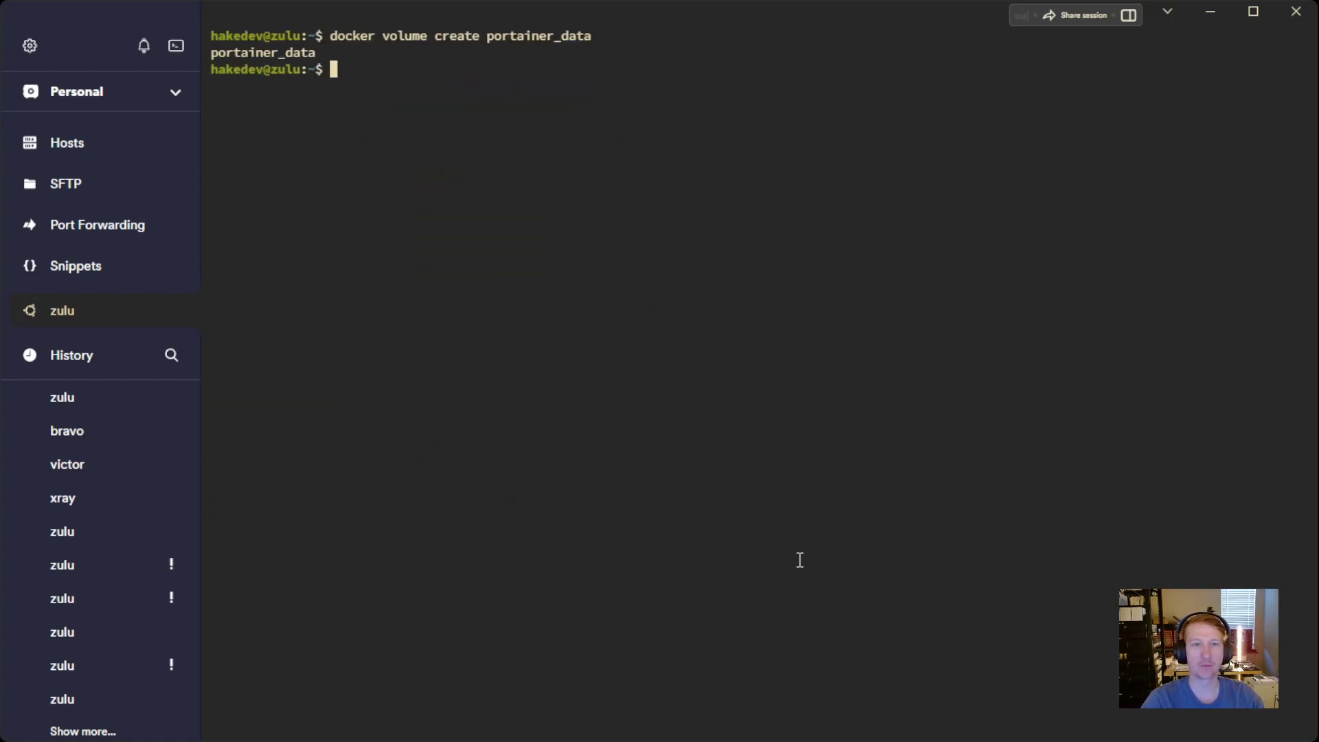
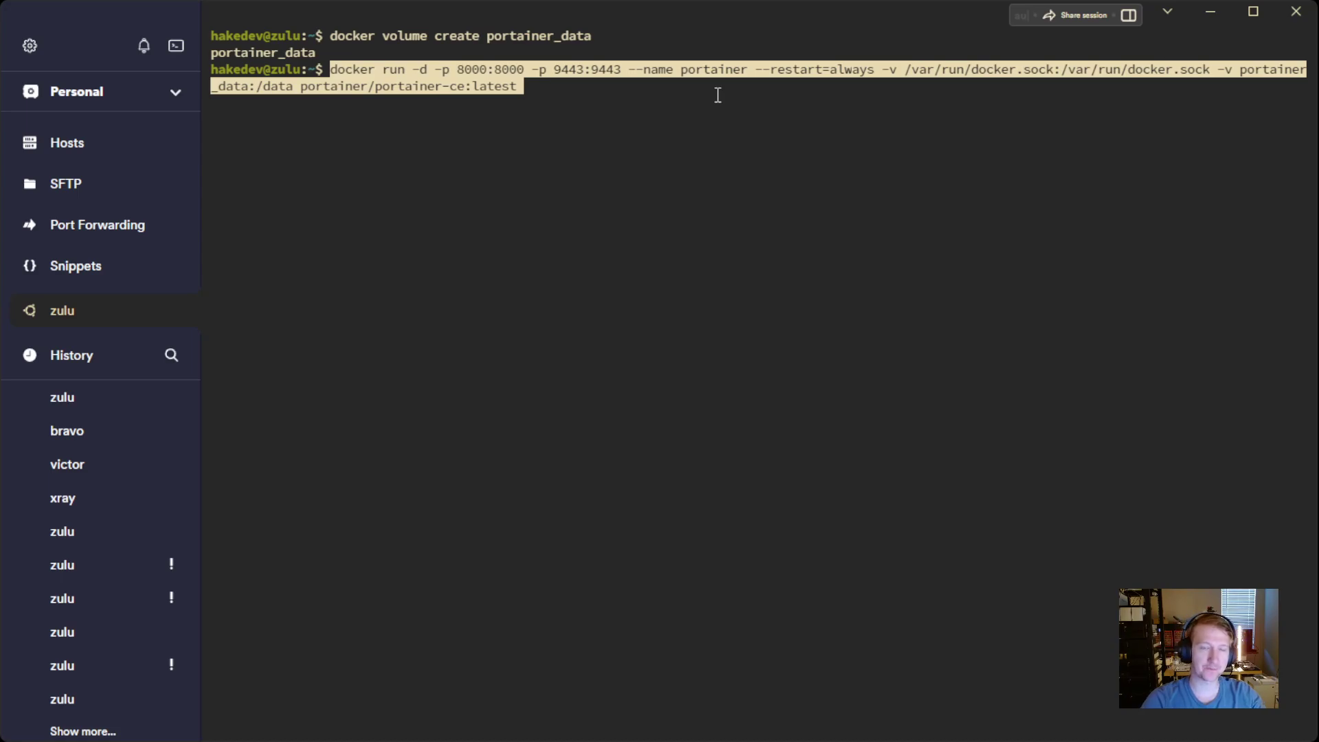
Step: Run portainer/portainer-ce:latest detached as portainer, mapping ports 8000:8000 and 9443:9443, with restart=always, mounting /var/run/docker.sock and portainer_data:/data
key(Return)
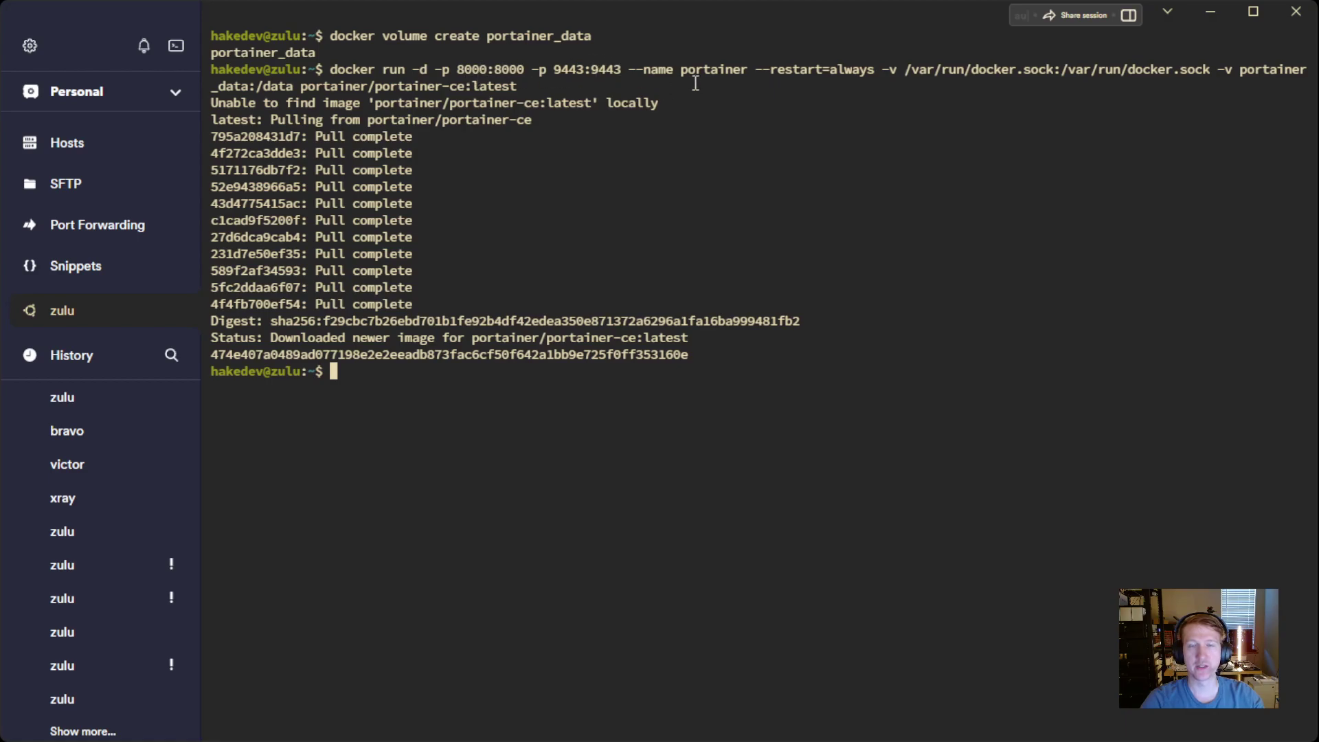
double_click(851, 69)
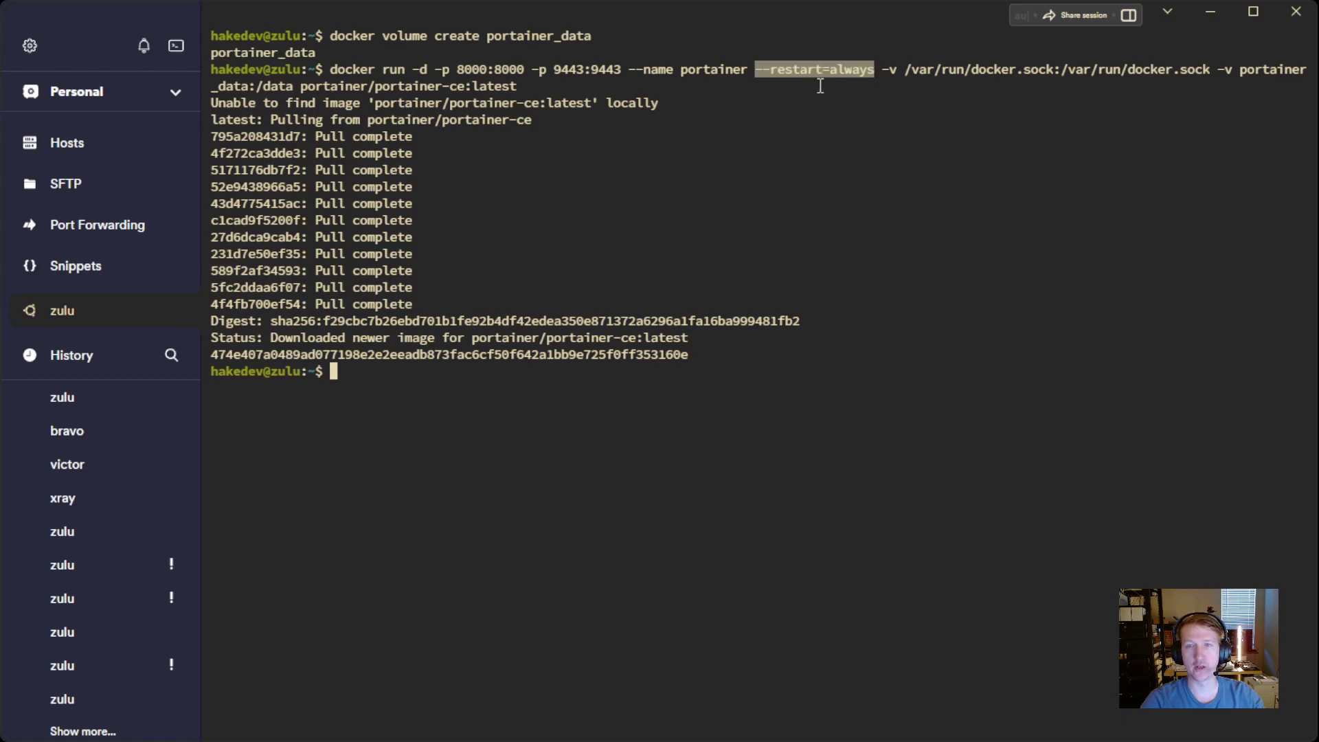
double_click(891, 70)
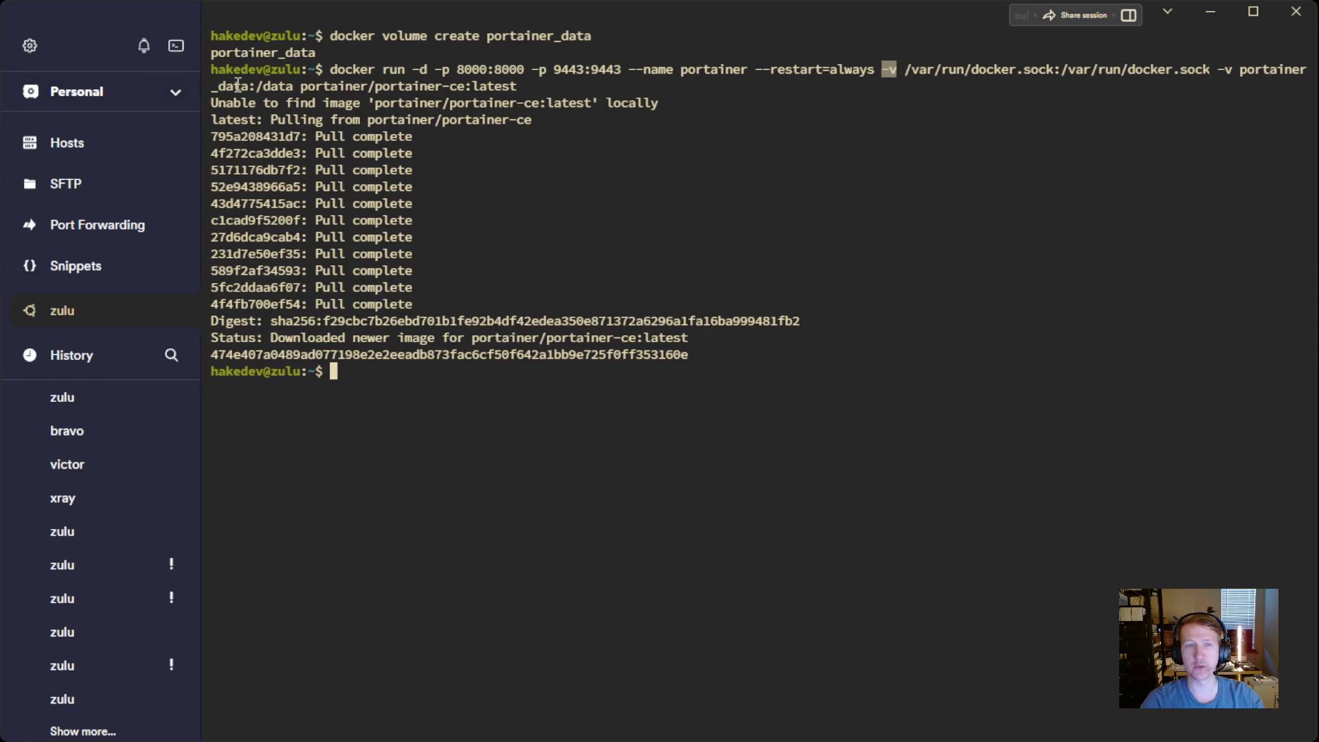
drag(525, 87, 255, 91)
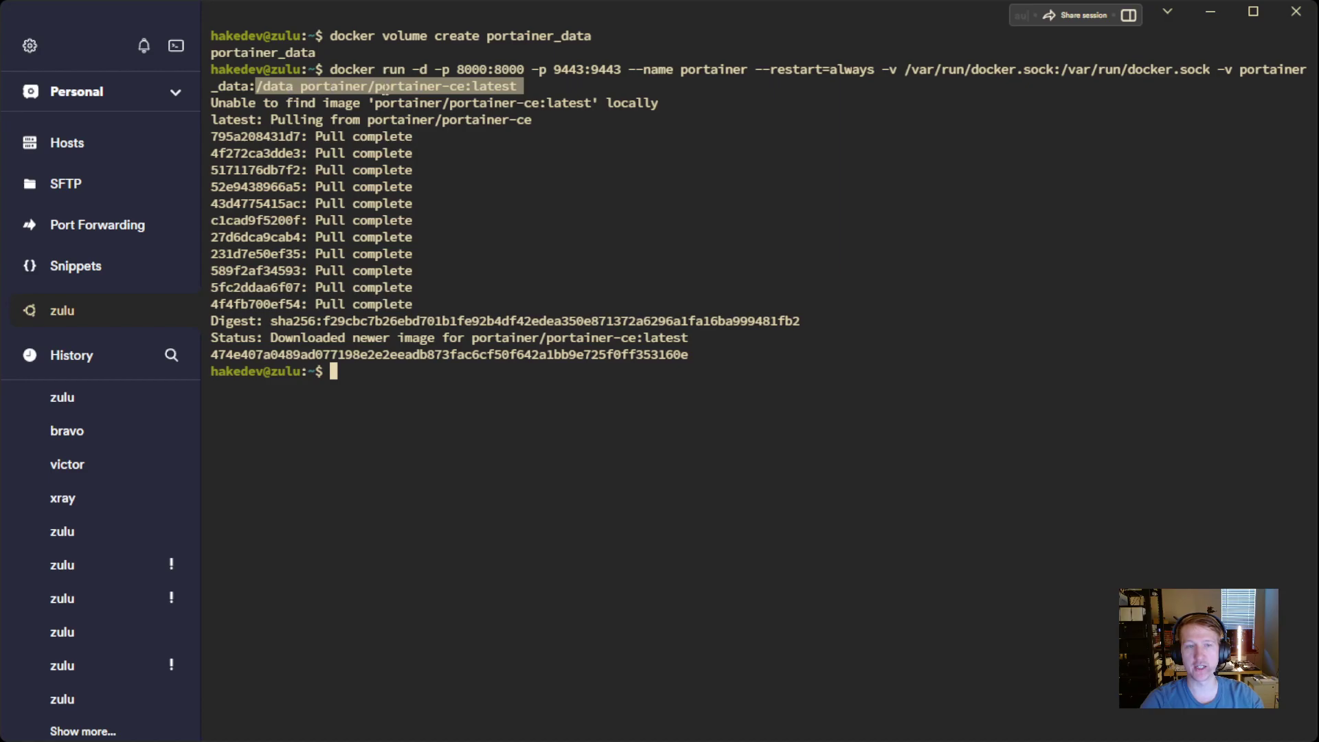
click(383, 373)
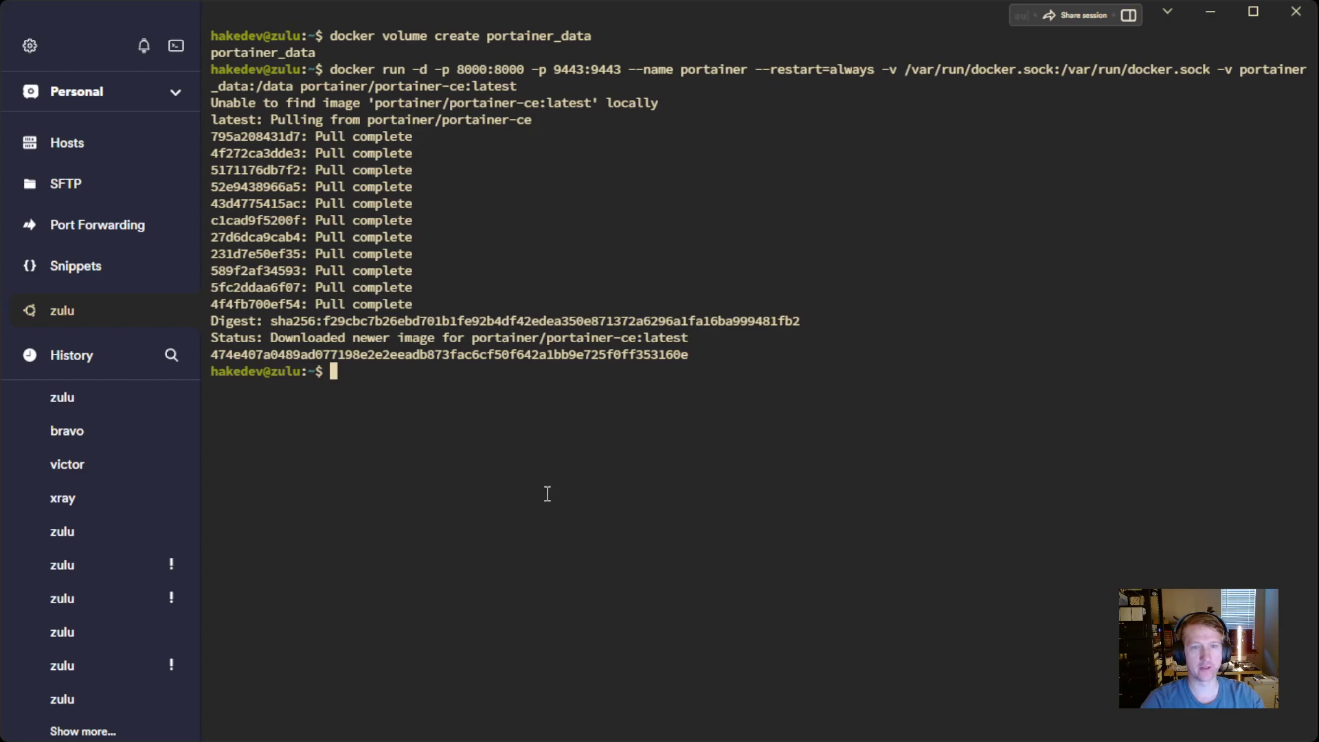
Step: Print the server's first IP address using hostname -I piped to awk '{print $1}'
text(hostname -I | awk '{print $1}')
key(Return)
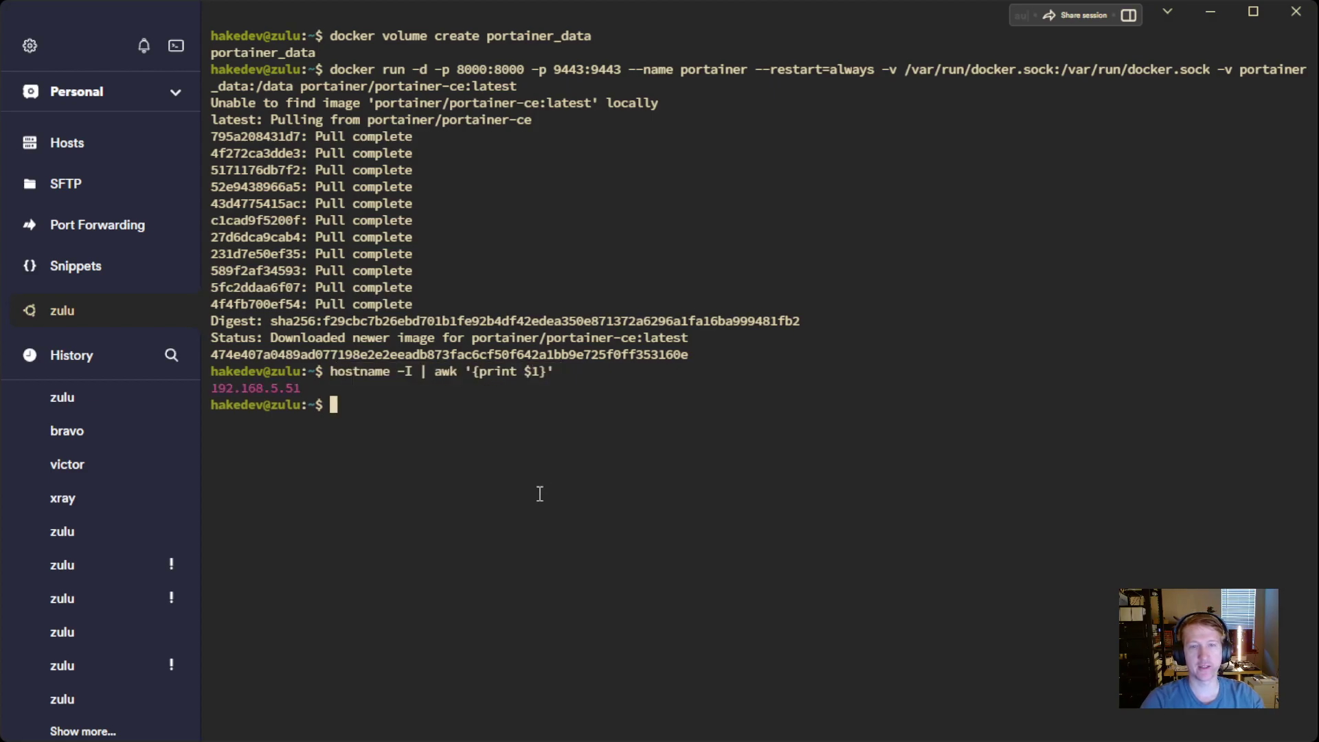
drag(302, 388, 213, 385)
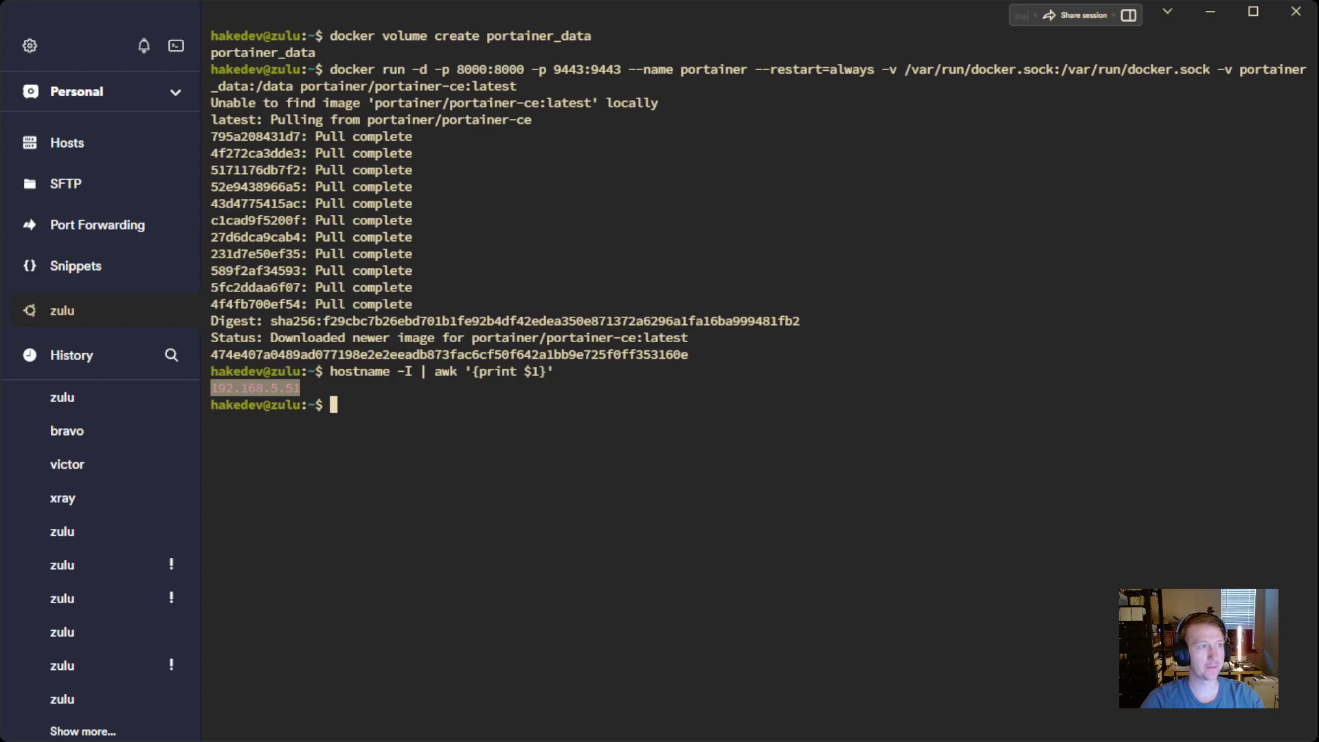
key(alt+Tab)
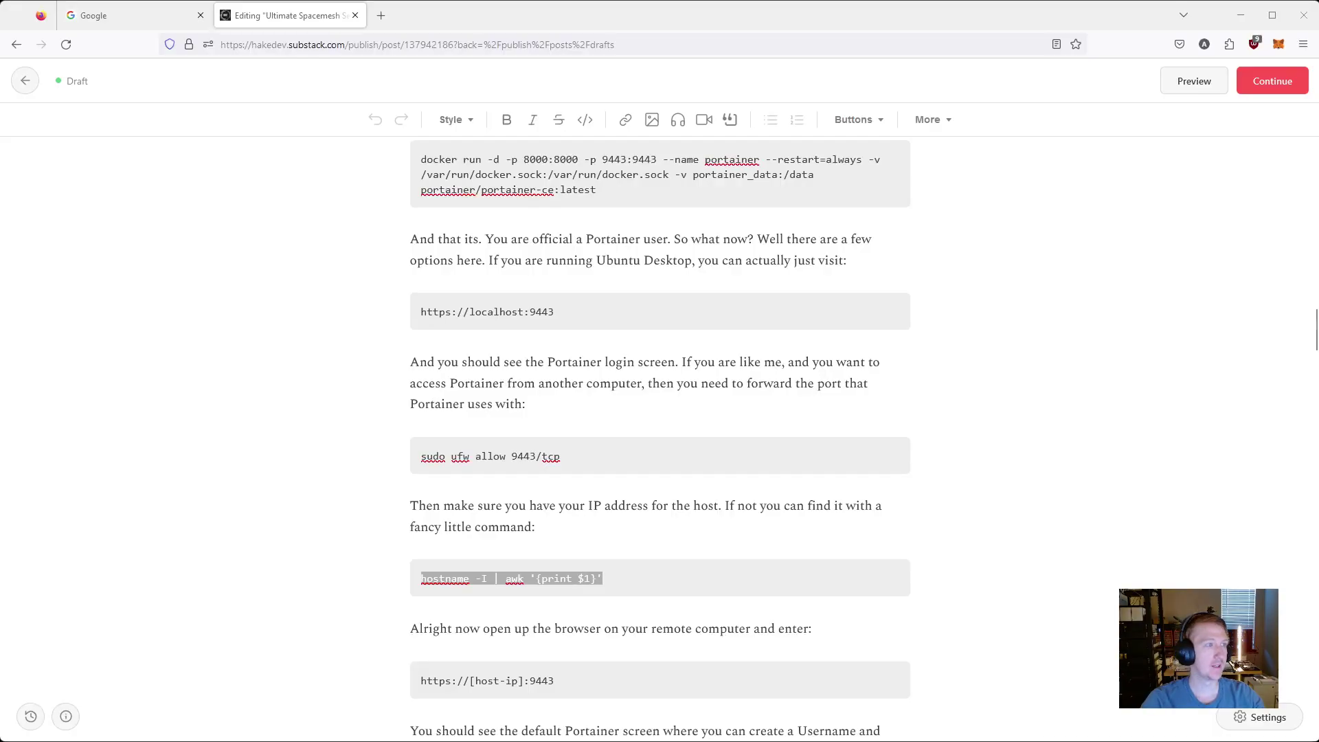
click(381, 16)
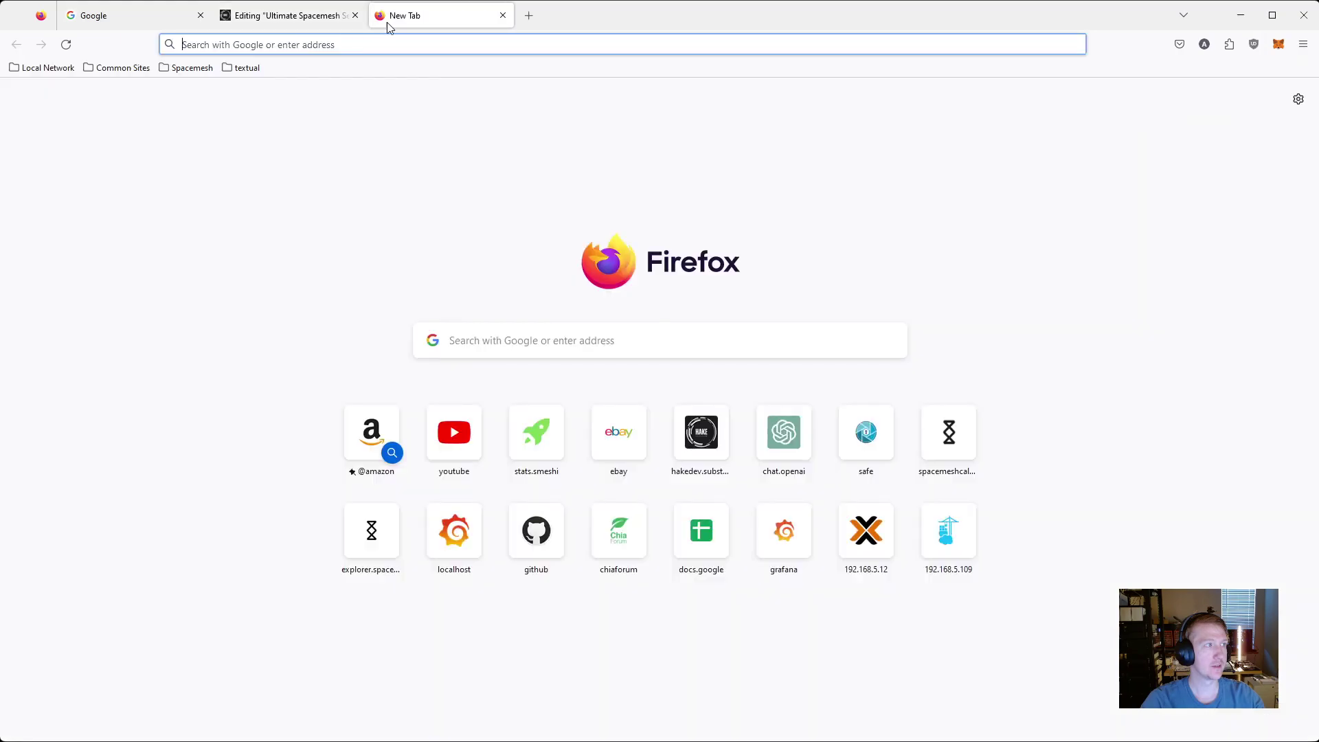
text(https)
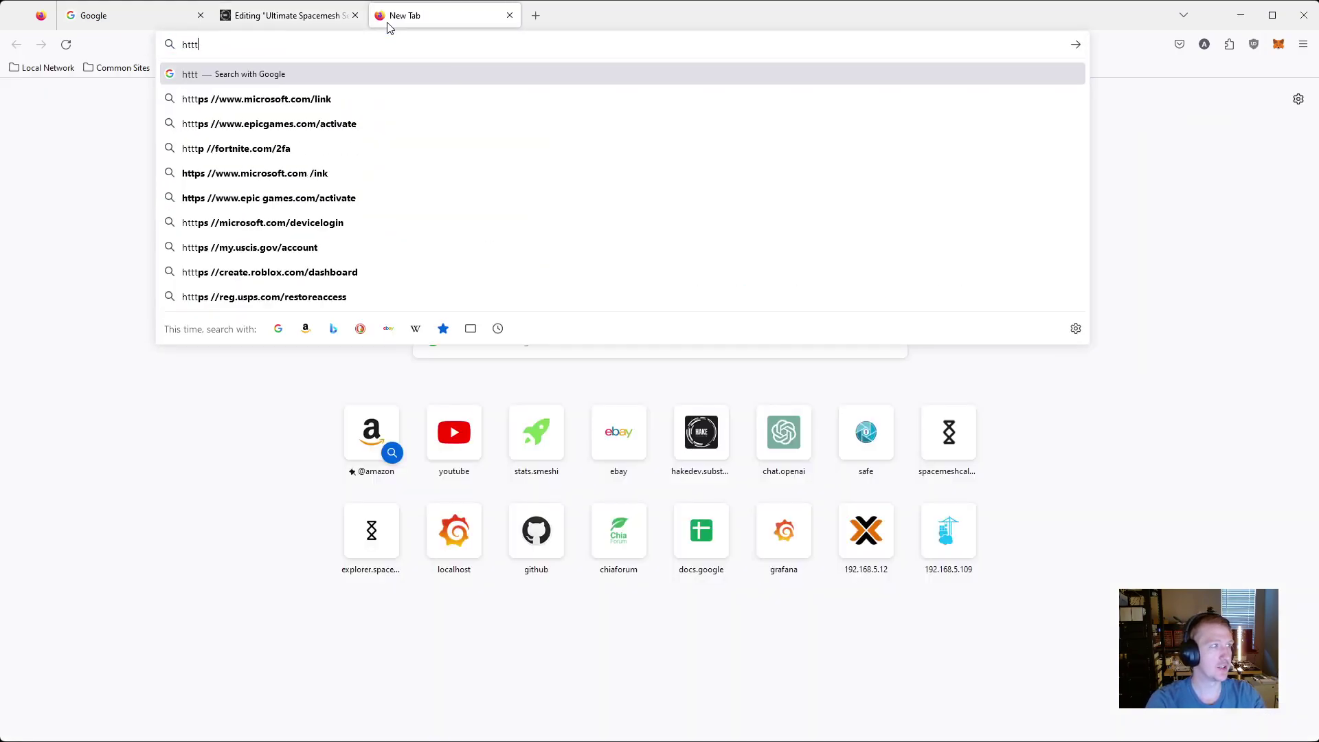
text(:)
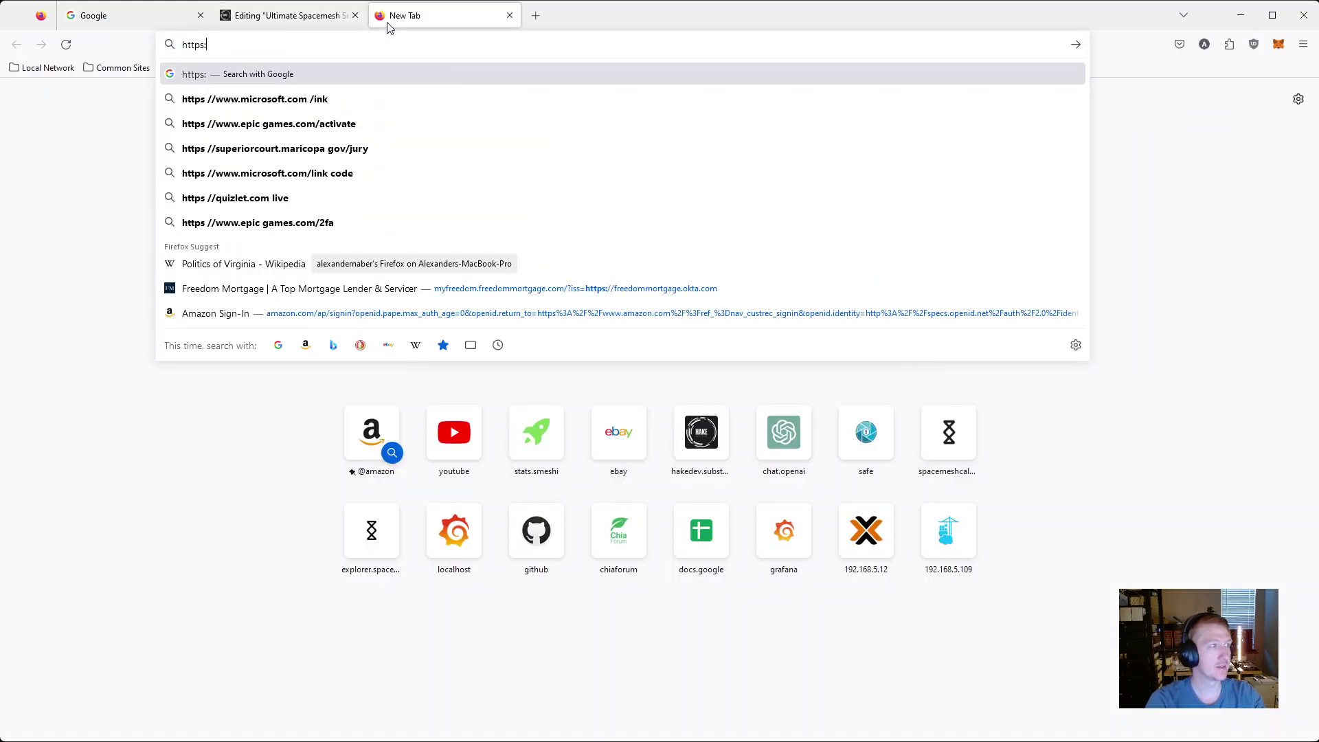
text(//192.168.5.51)
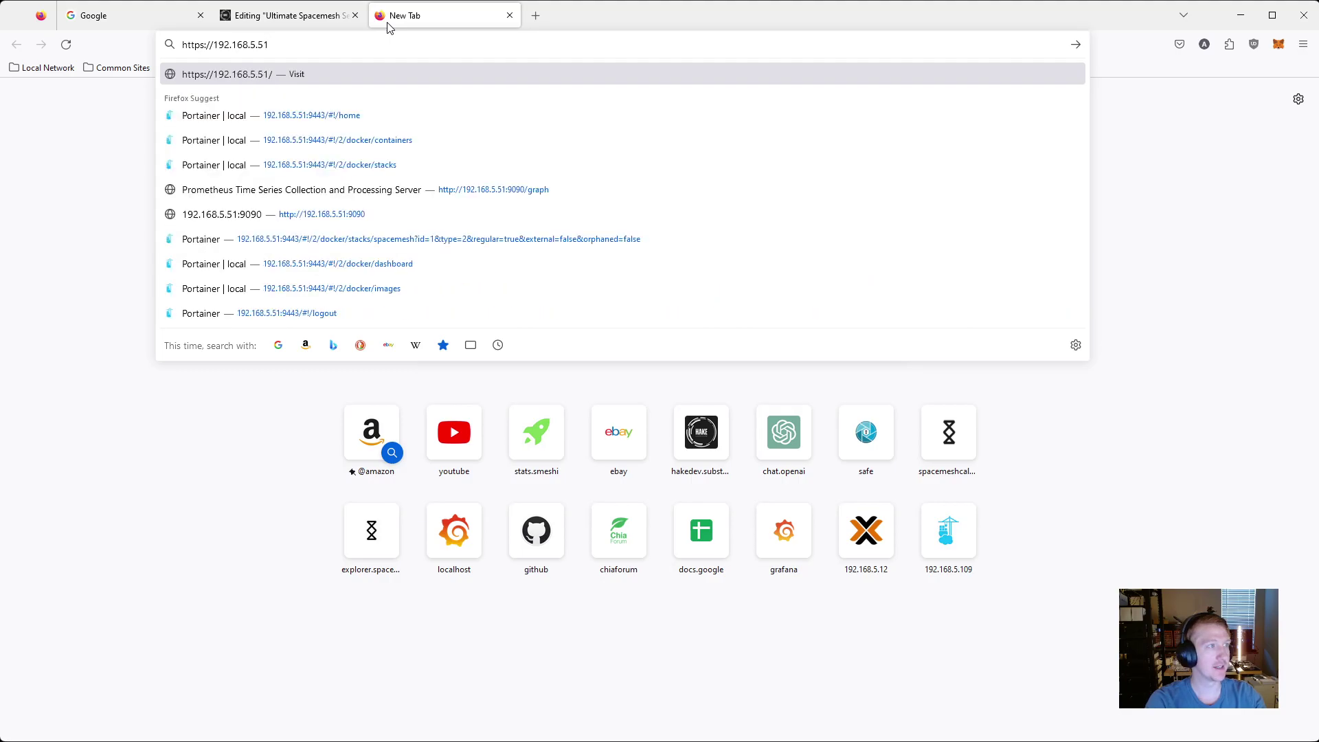
text(:9443)
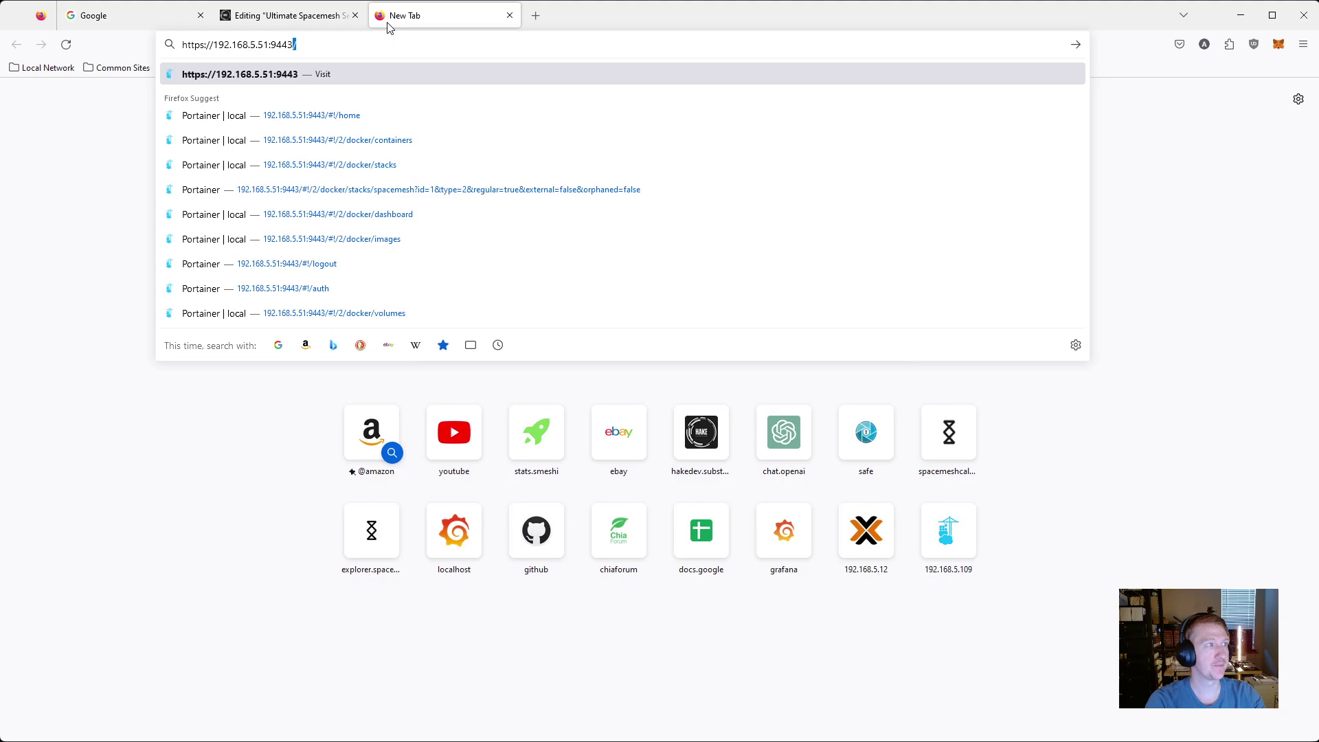
key(Return)
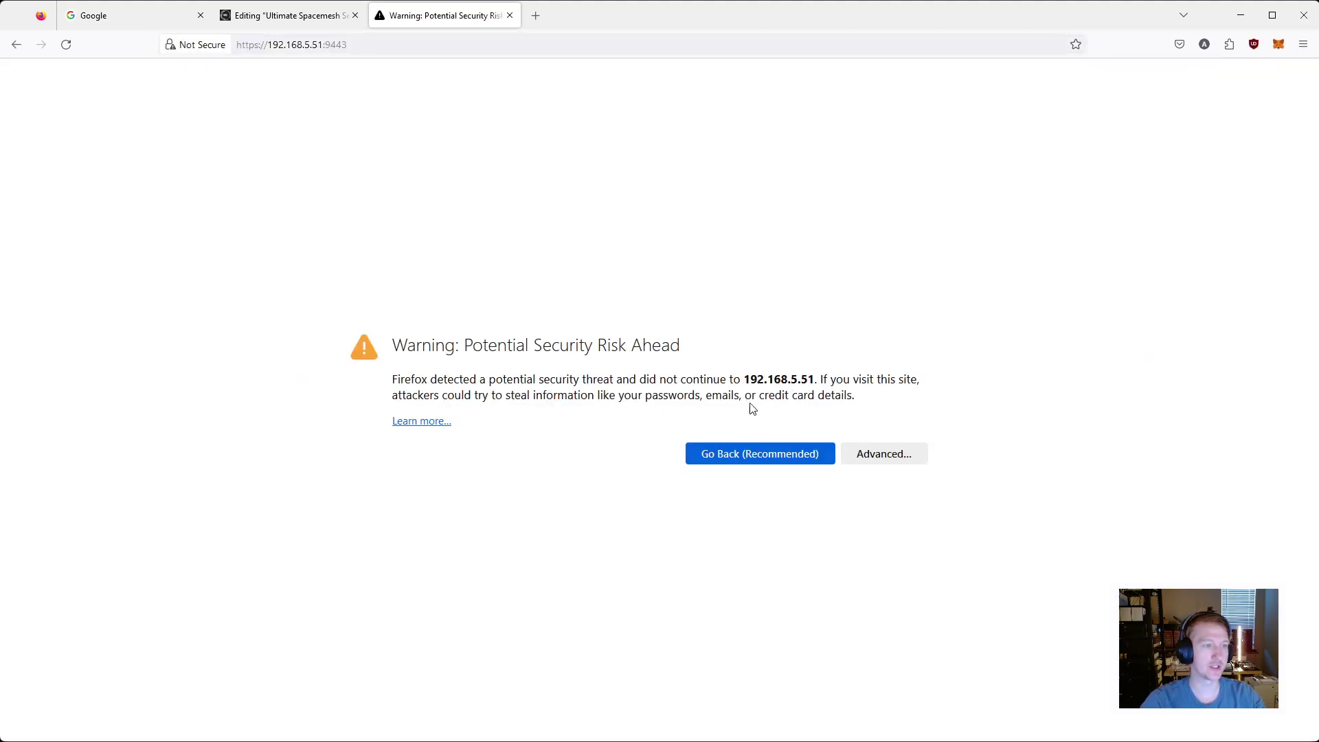
Step: Accept the self-signed certificate risk and continue to the Portainer setup page
click(880, 457)
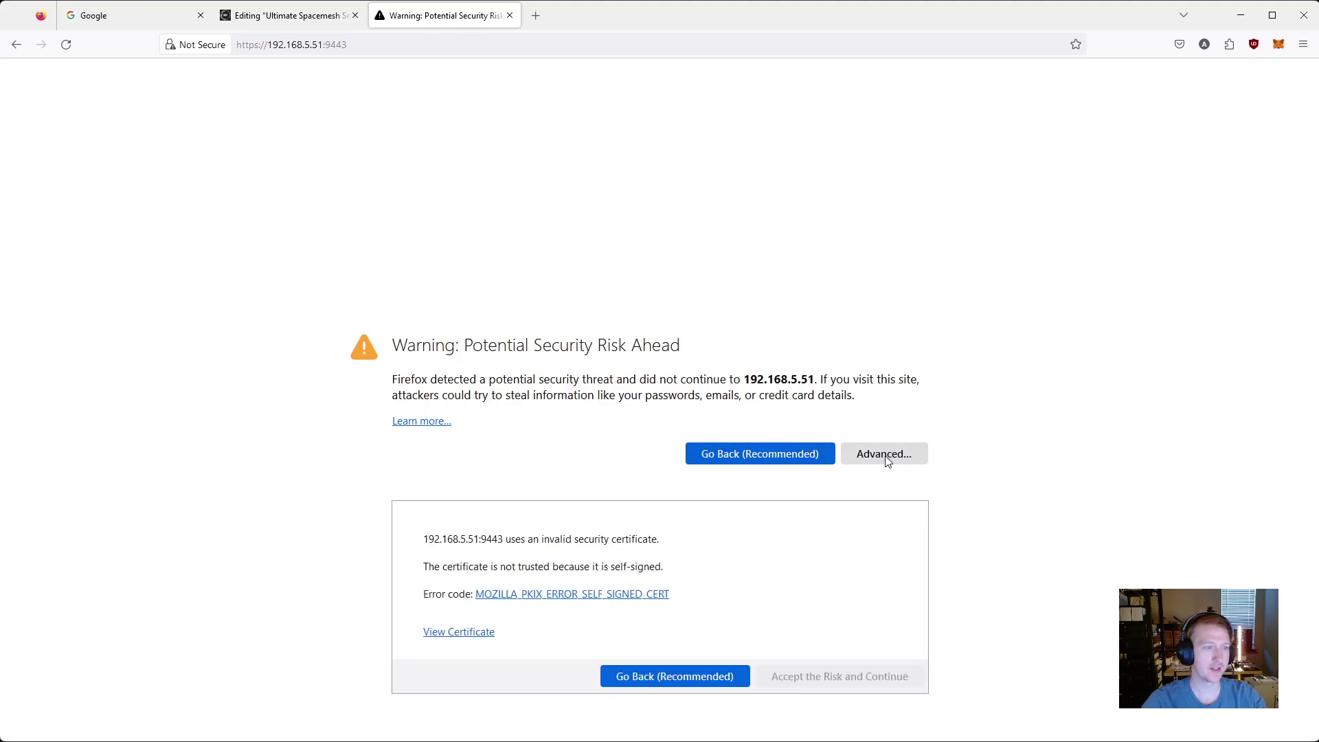
click(816, 676)
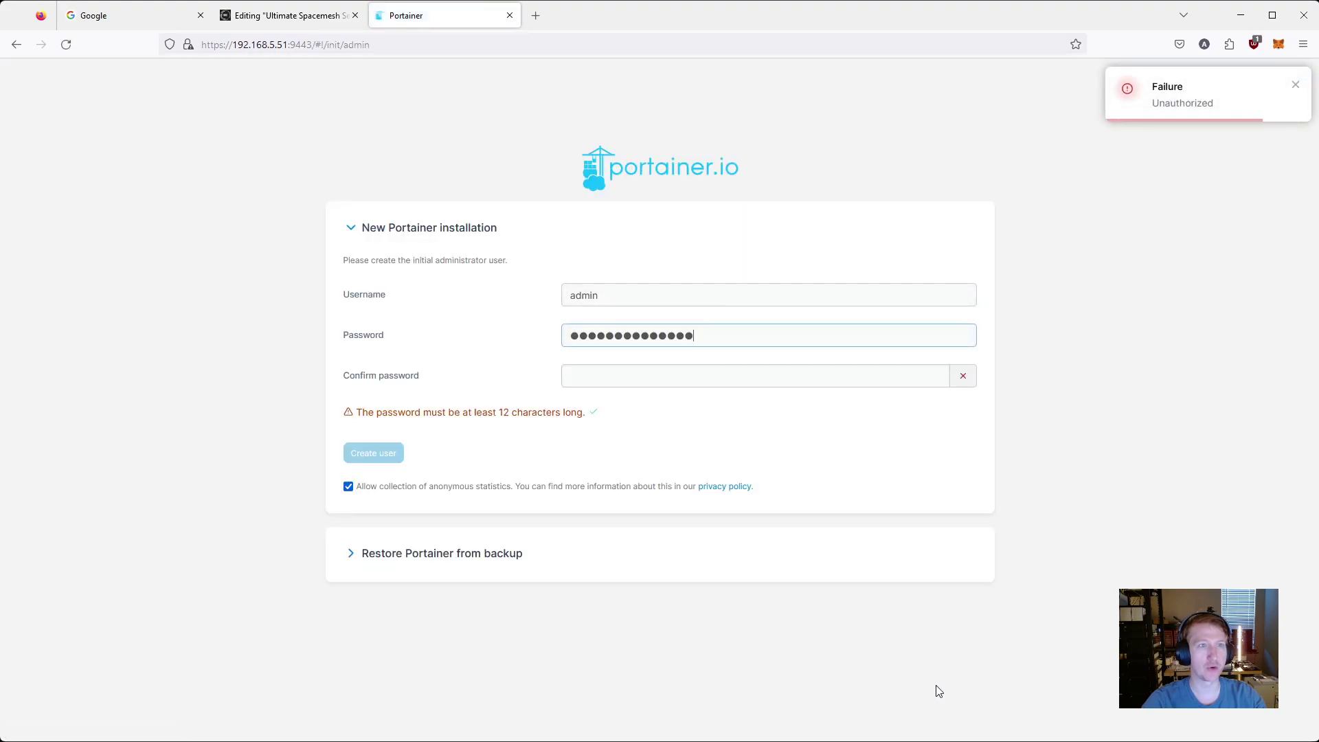
click(958, 605)
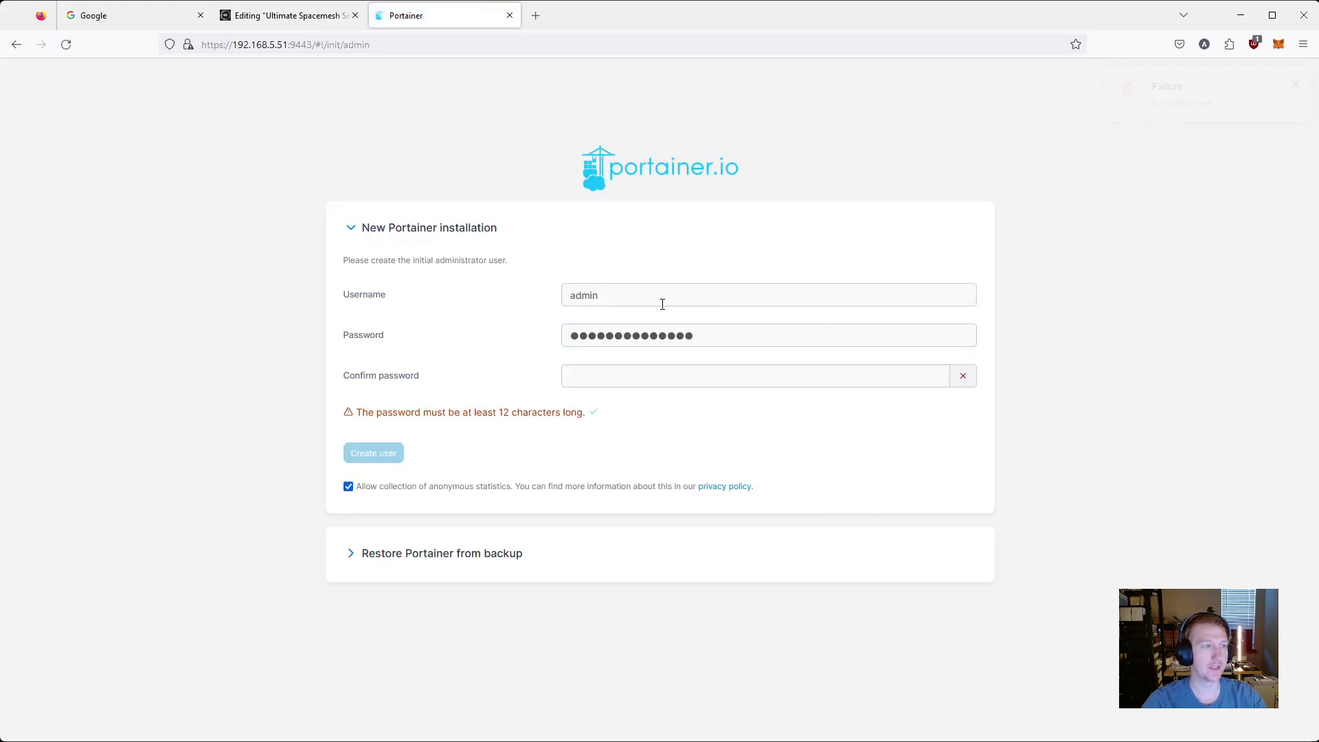
Step: Replace the administrator password with a generated one, fill in its confirmation, and create the admin user
double_click(656, 335)
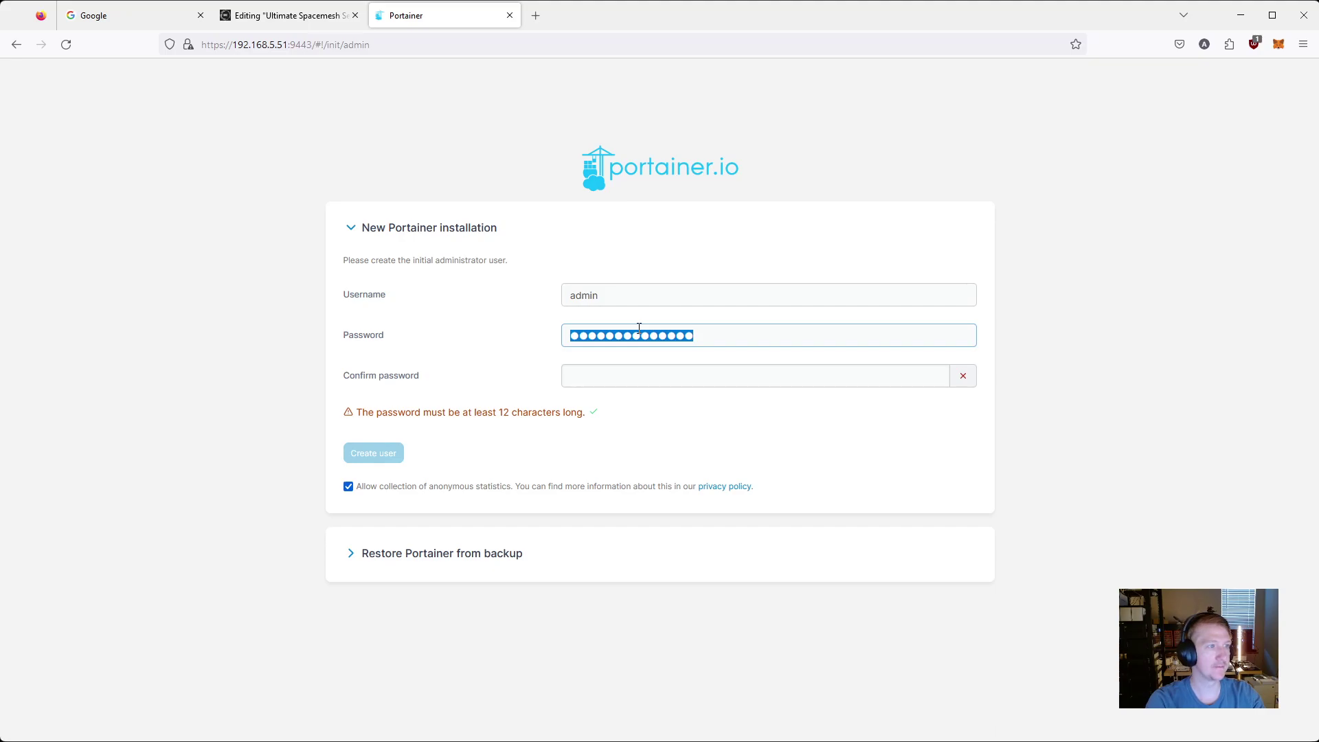
key(BackSpace)
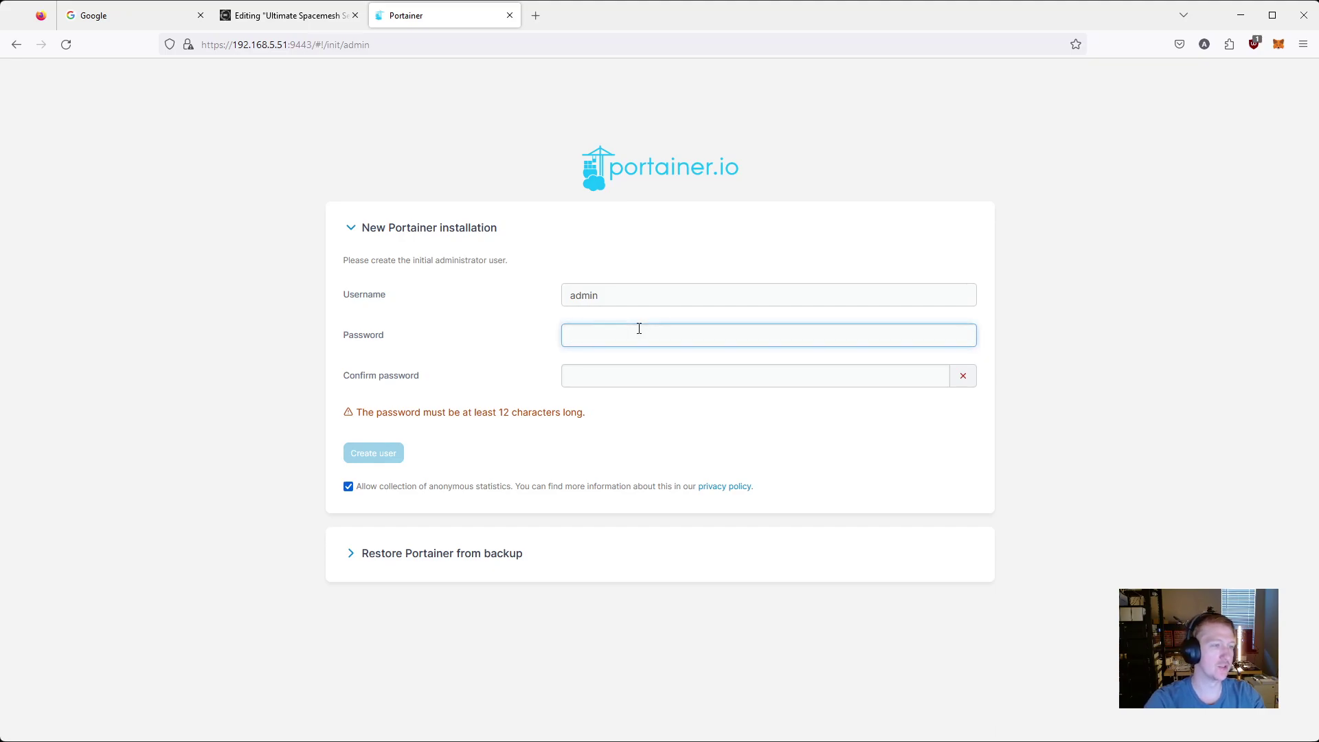
key(Down)
key(Return)
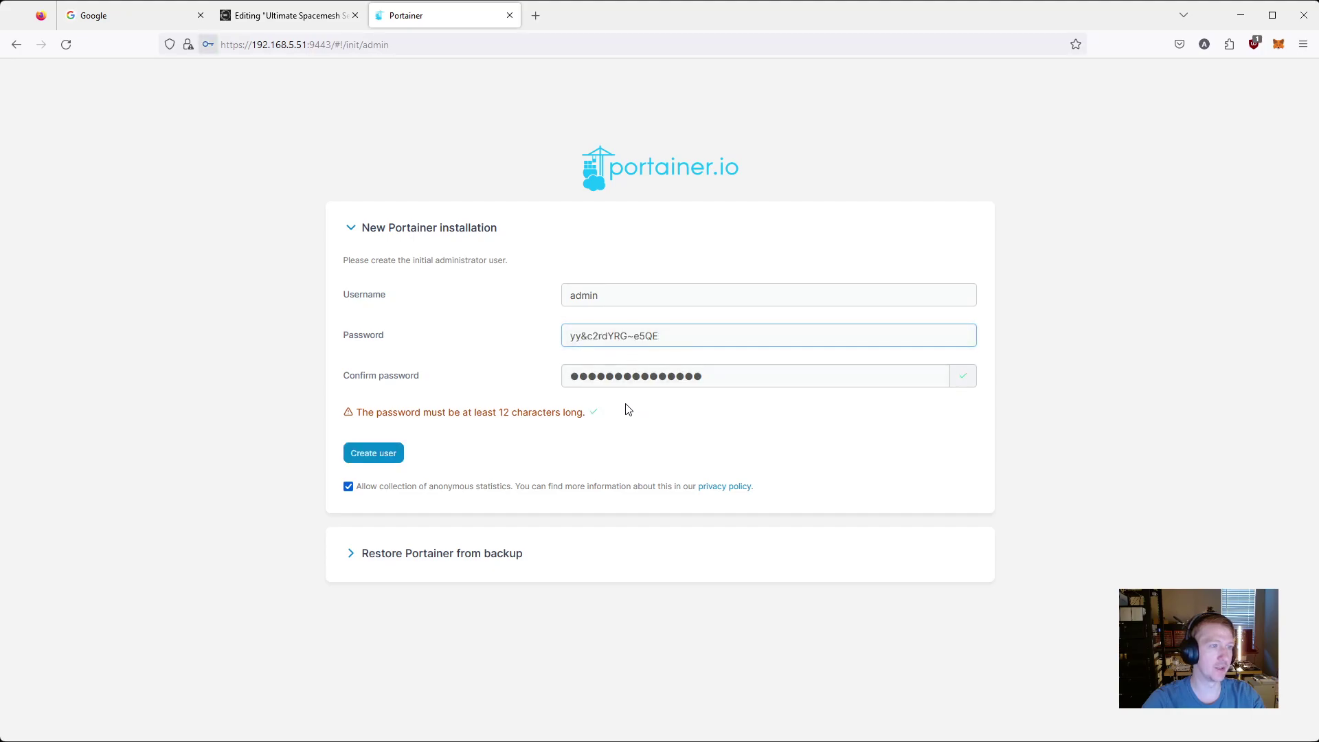
drag(668, 335, 551, 335)
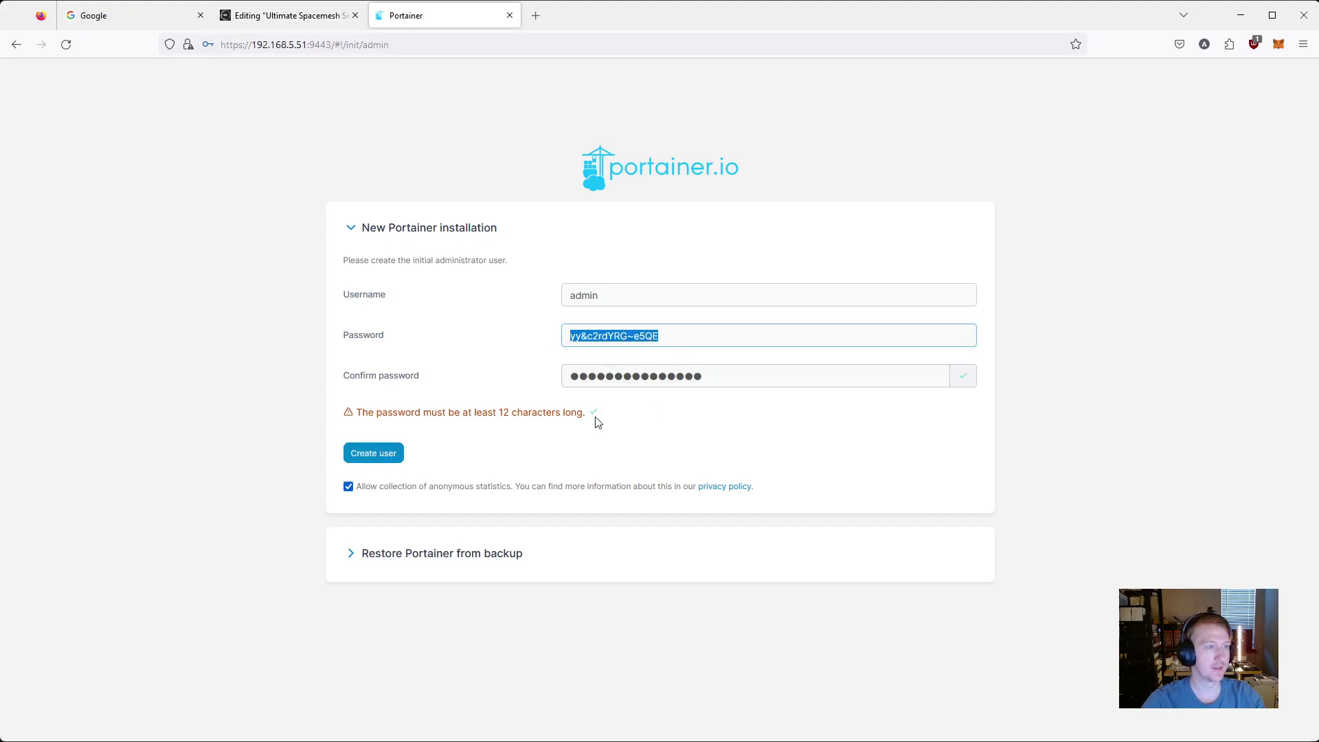
click(384, 458)
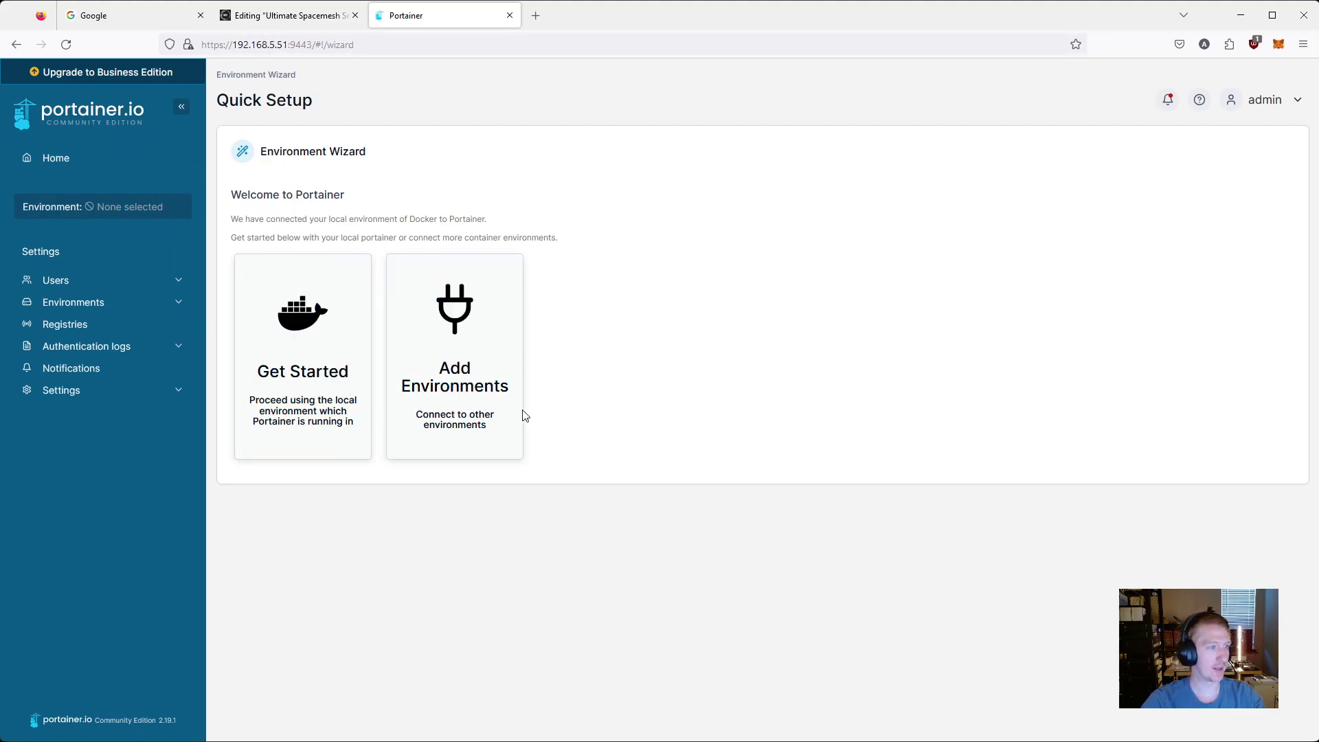
Step: Return from the environment wizard to the home page and open the local Docker environment's container list
click(458, 369)
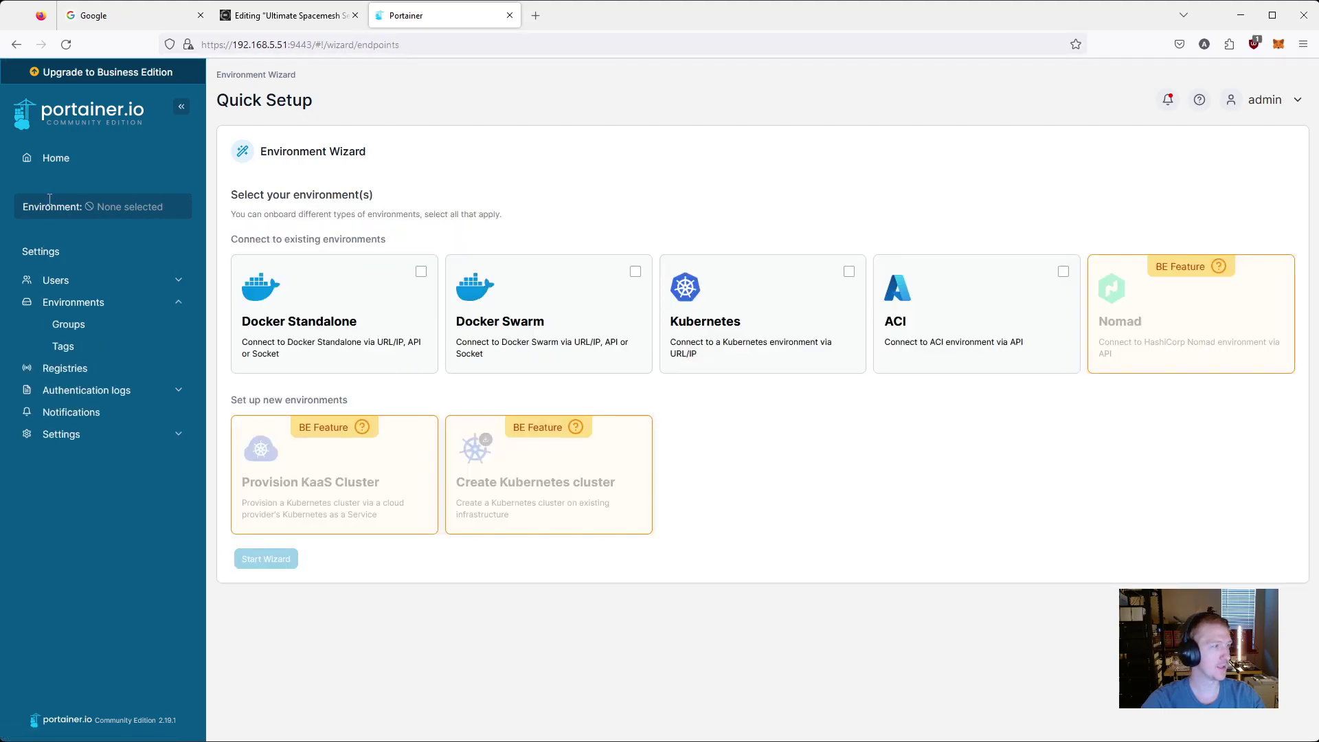
click(52, 163)
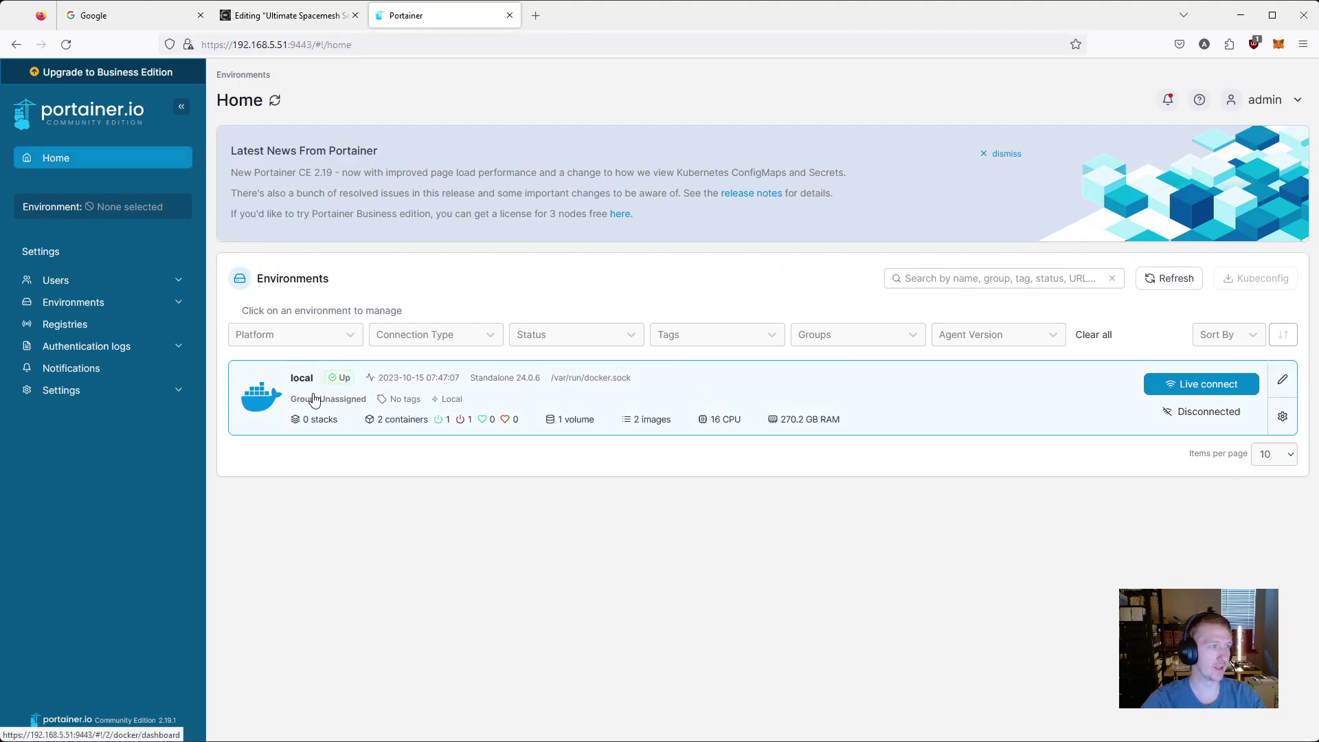
click(871, 399)
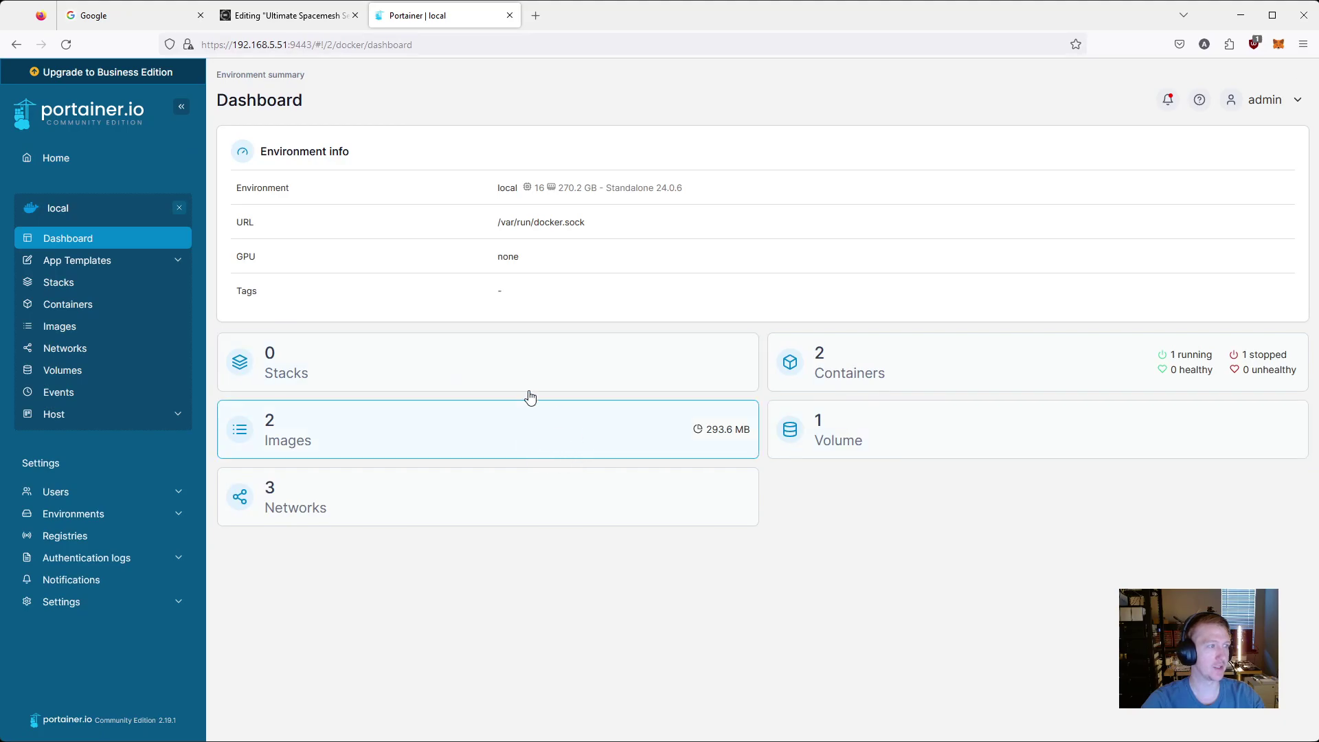
click(871, 373)
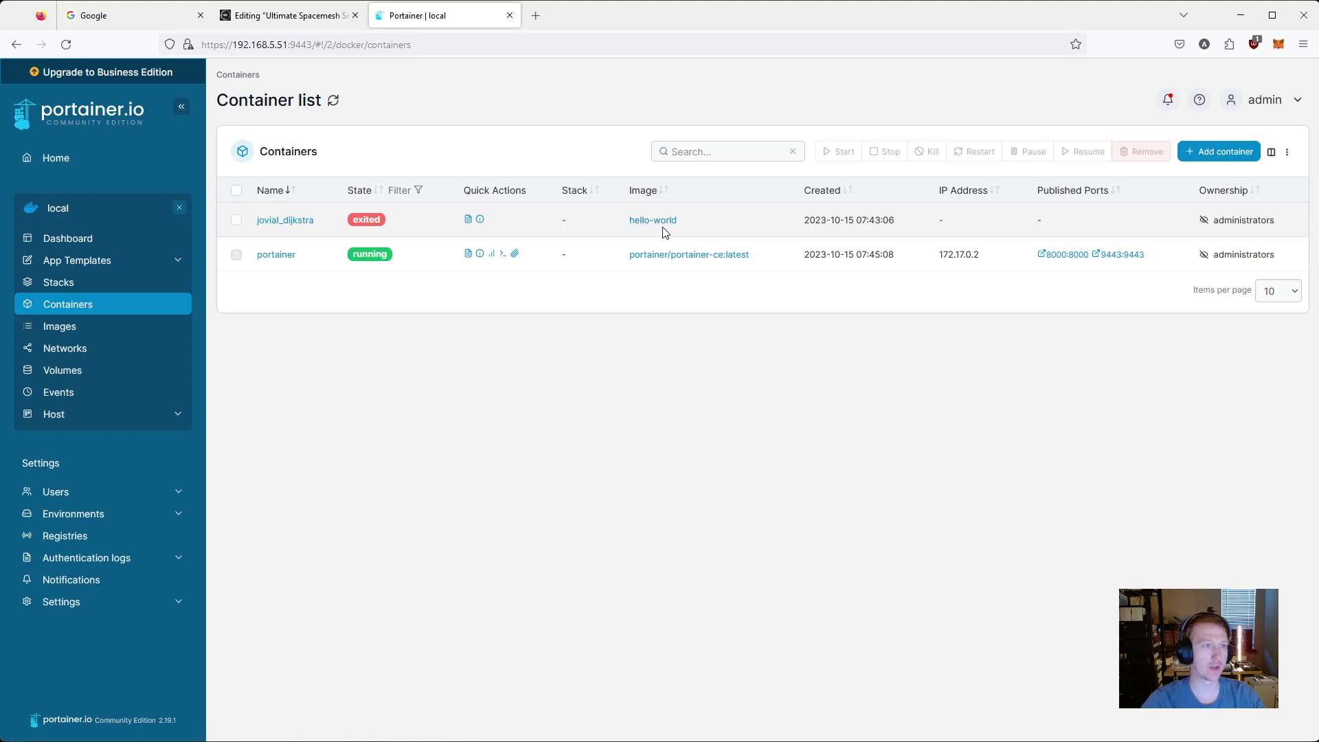
Step: Remove the exited container based on the hello-world image and confirm the removal
click(236, 220)
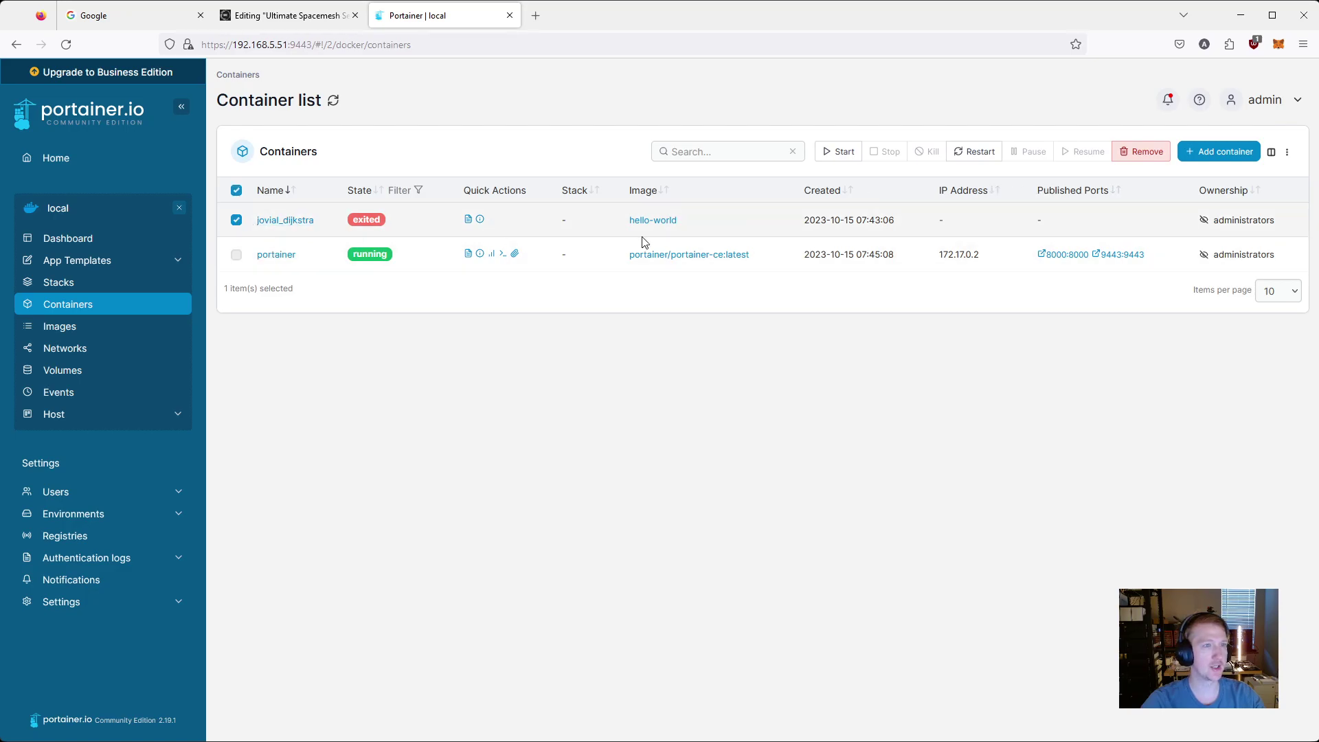
click(1137, 152)
click(756, 447)
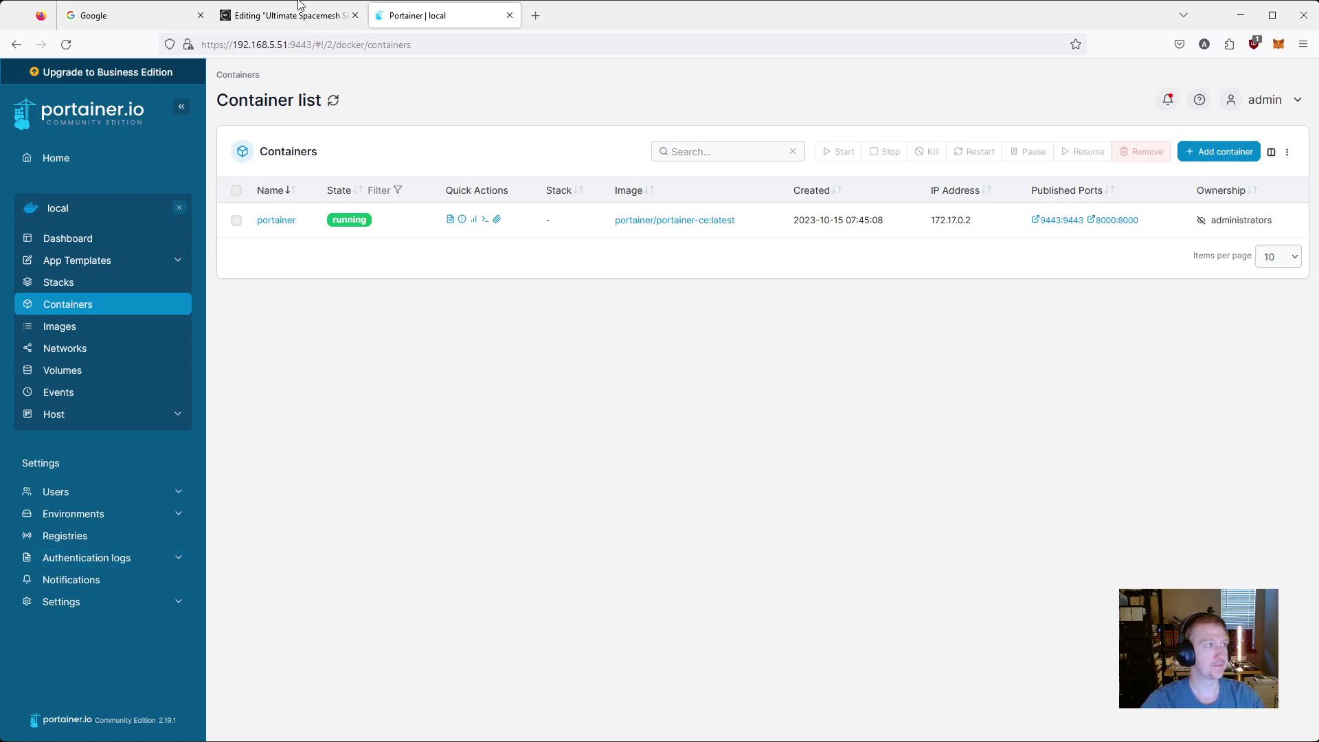
Step: Read the Prometheus section of the Substack guide draft, then return to the Portainer page
click(302, 23)
scroll(474, 550, down, 8)
scroll(598, 506, down, 1)
scroll(574, 467, down, 3)
scroll(675, 334, down, 2)
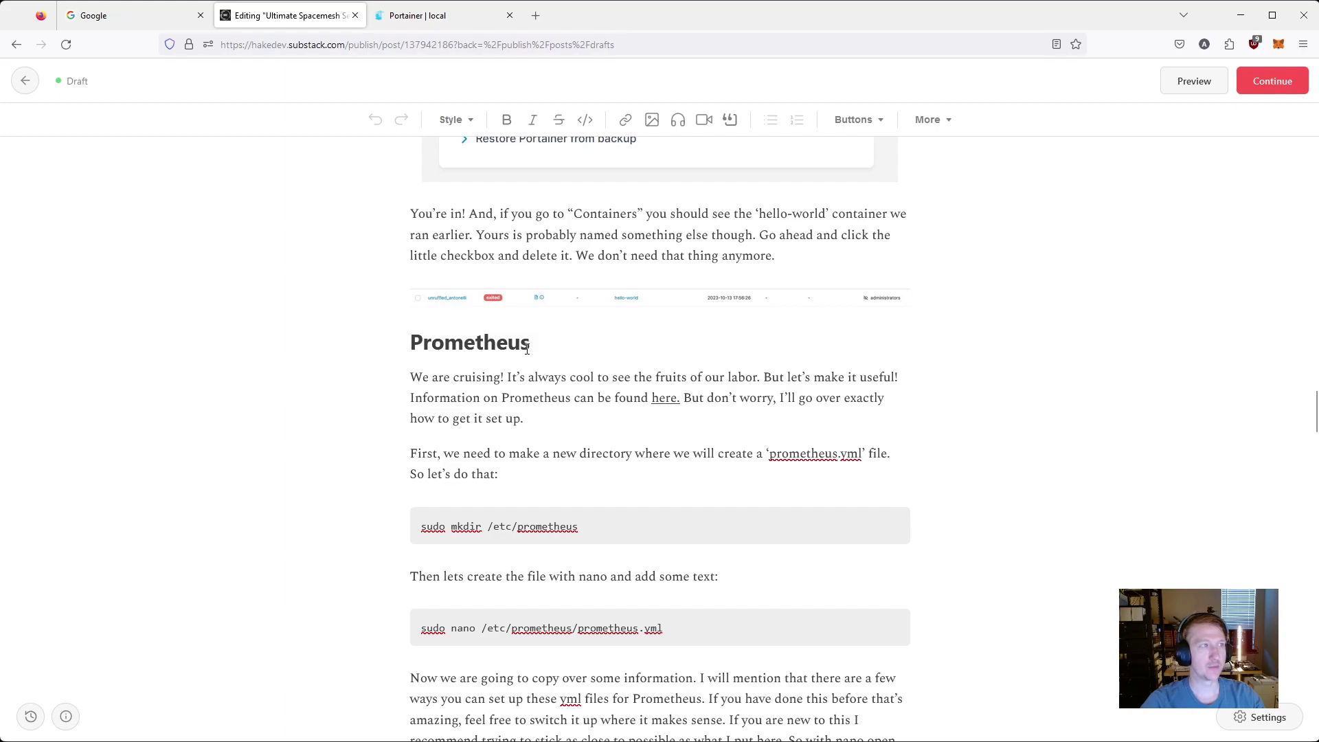
click(445, 19)
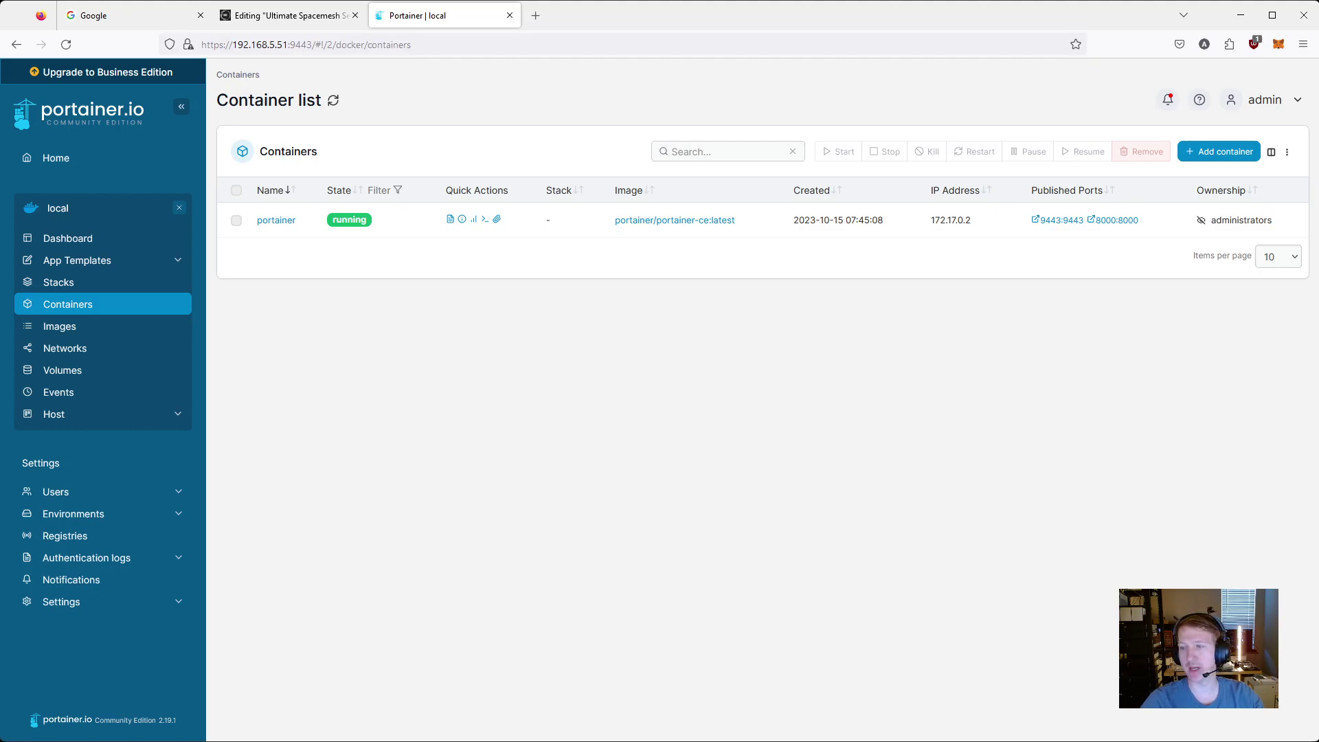
Step: Switch to the SSH terminal and create the directory /etc/prometheus with sudo, entering the account password
key(alt+Tab)
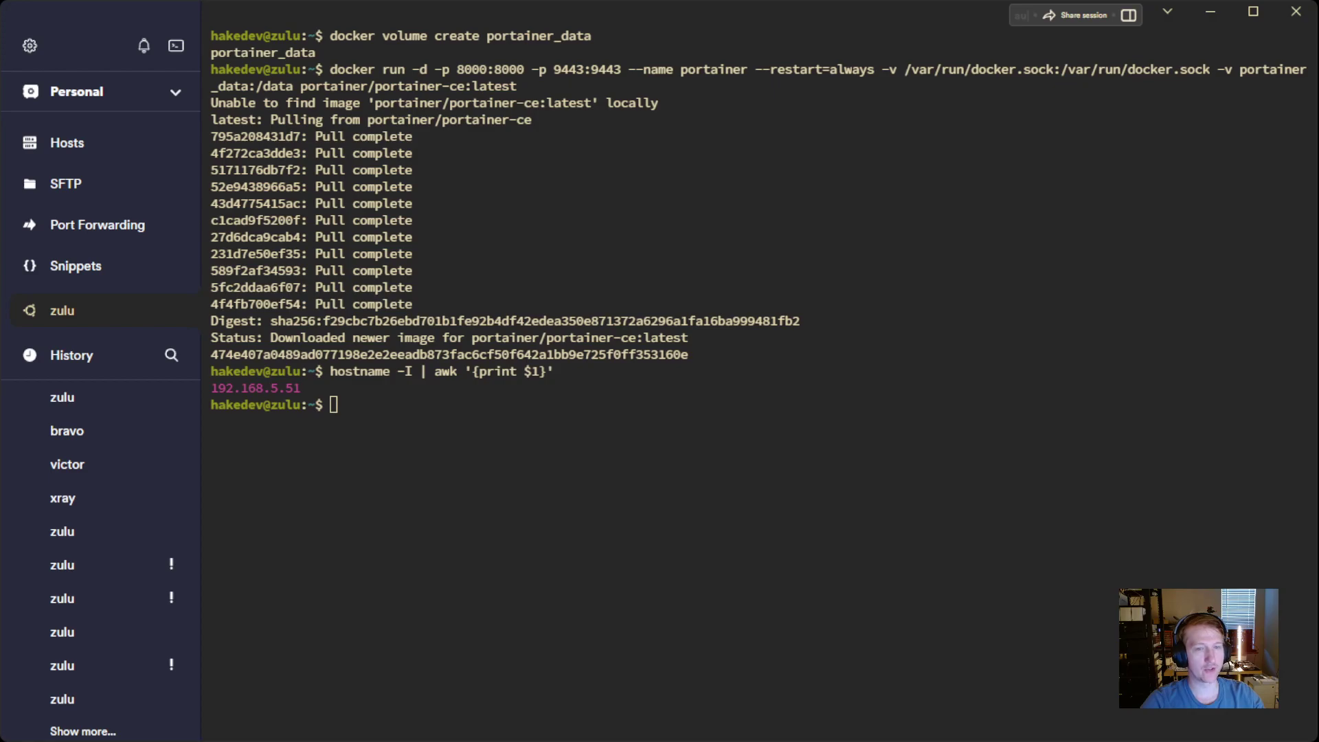
click(595, 447)
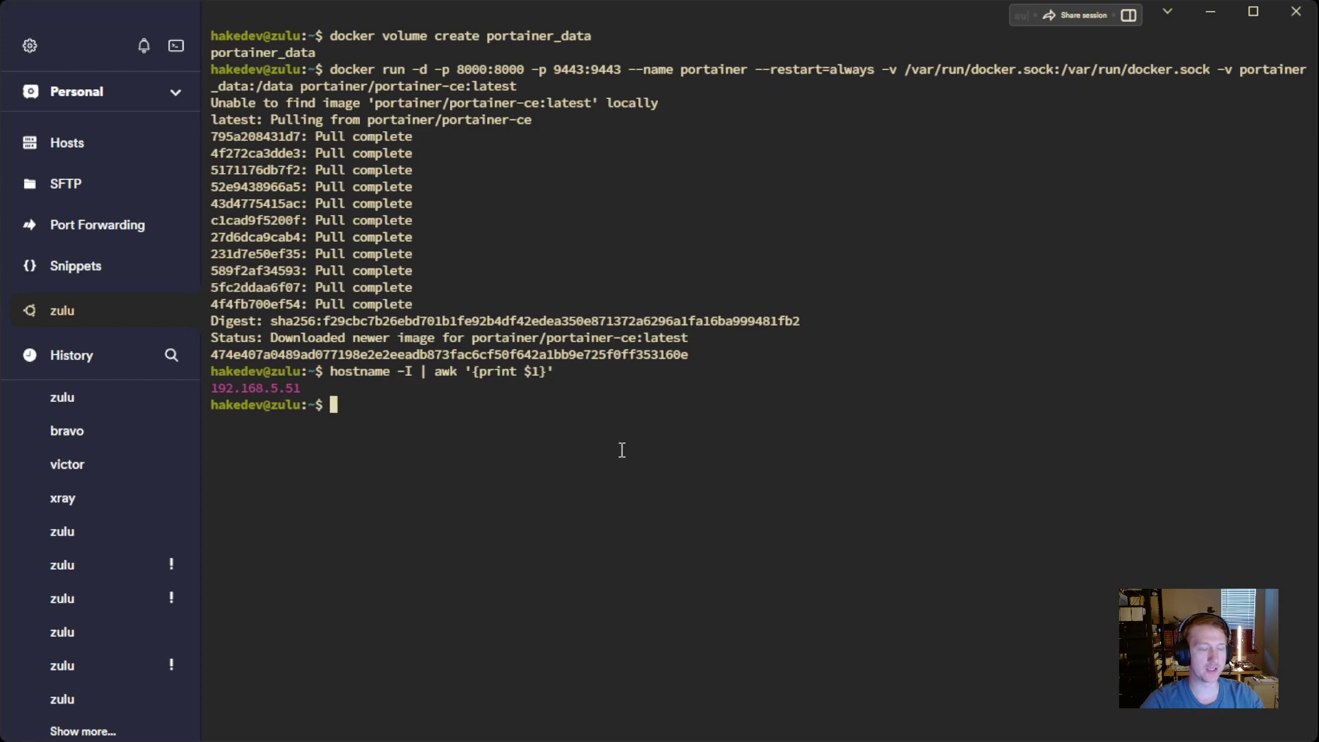
text(sudo mkdir /etc/prometheus)
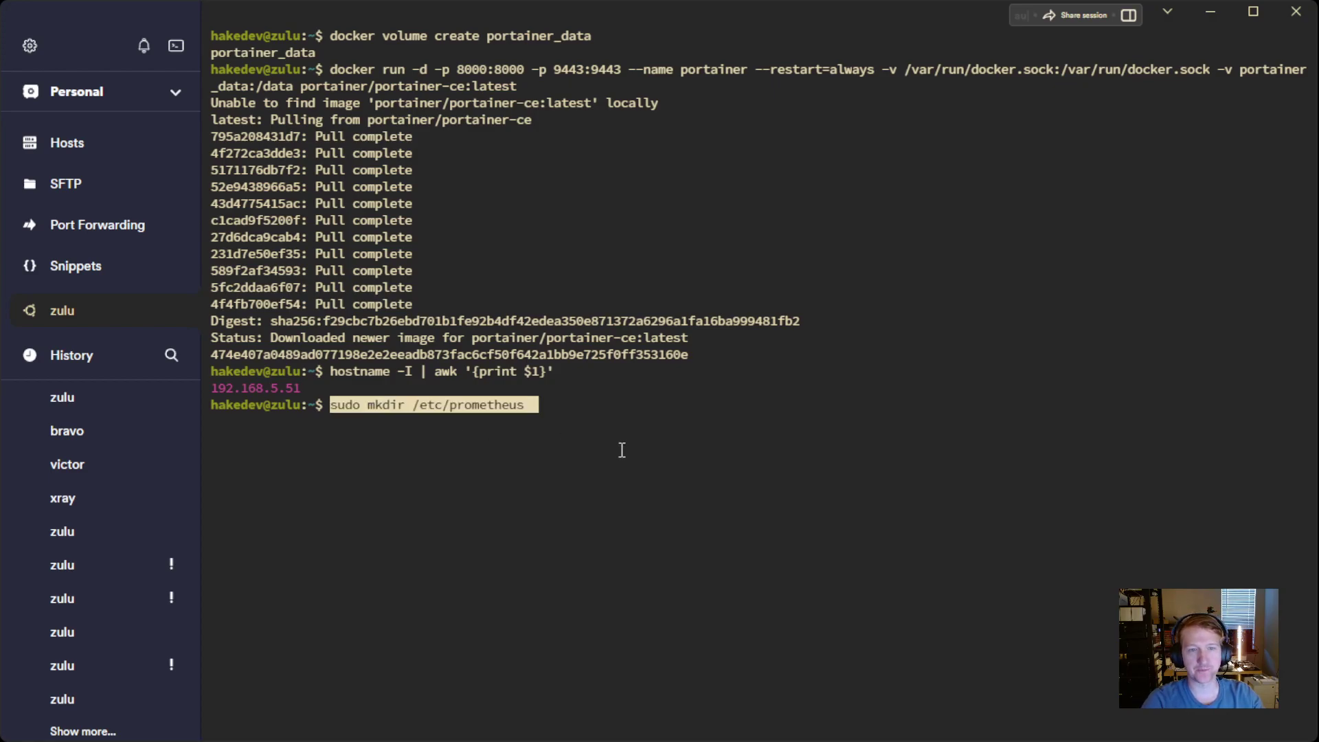
key(Return)
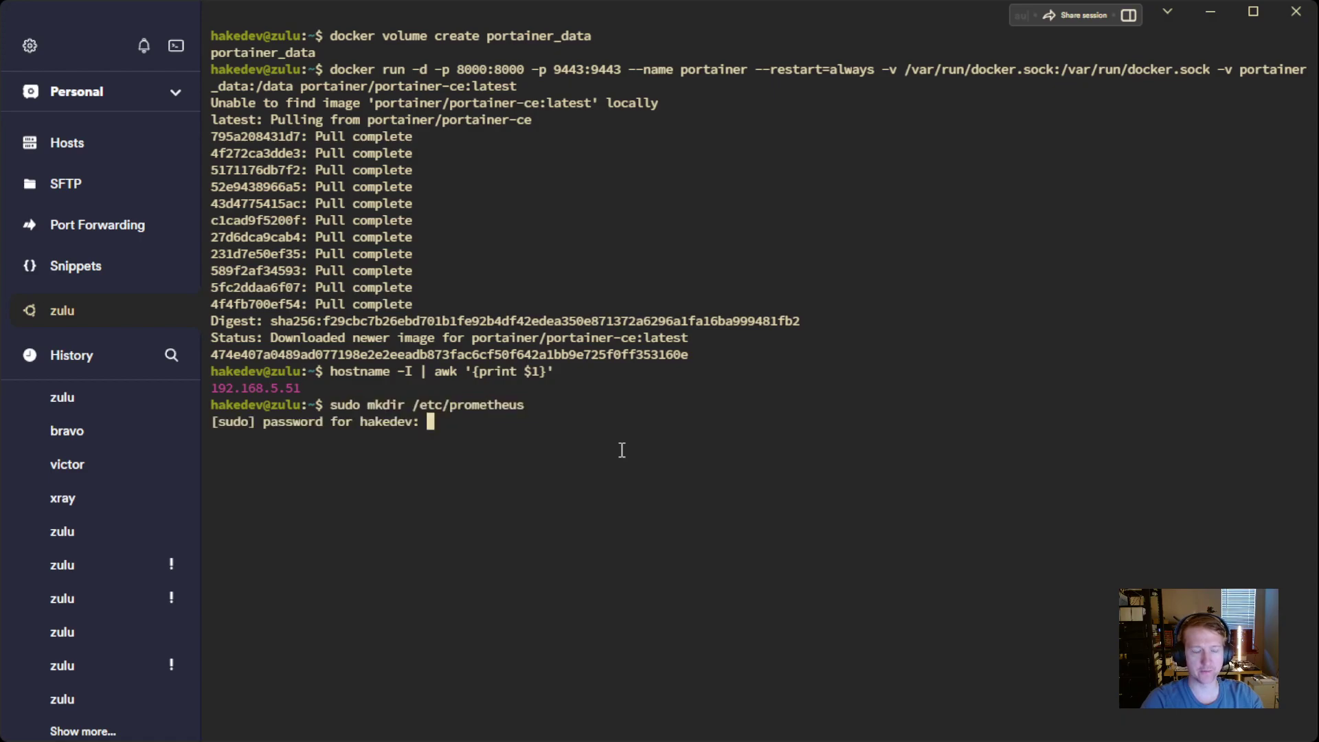
key(Return)
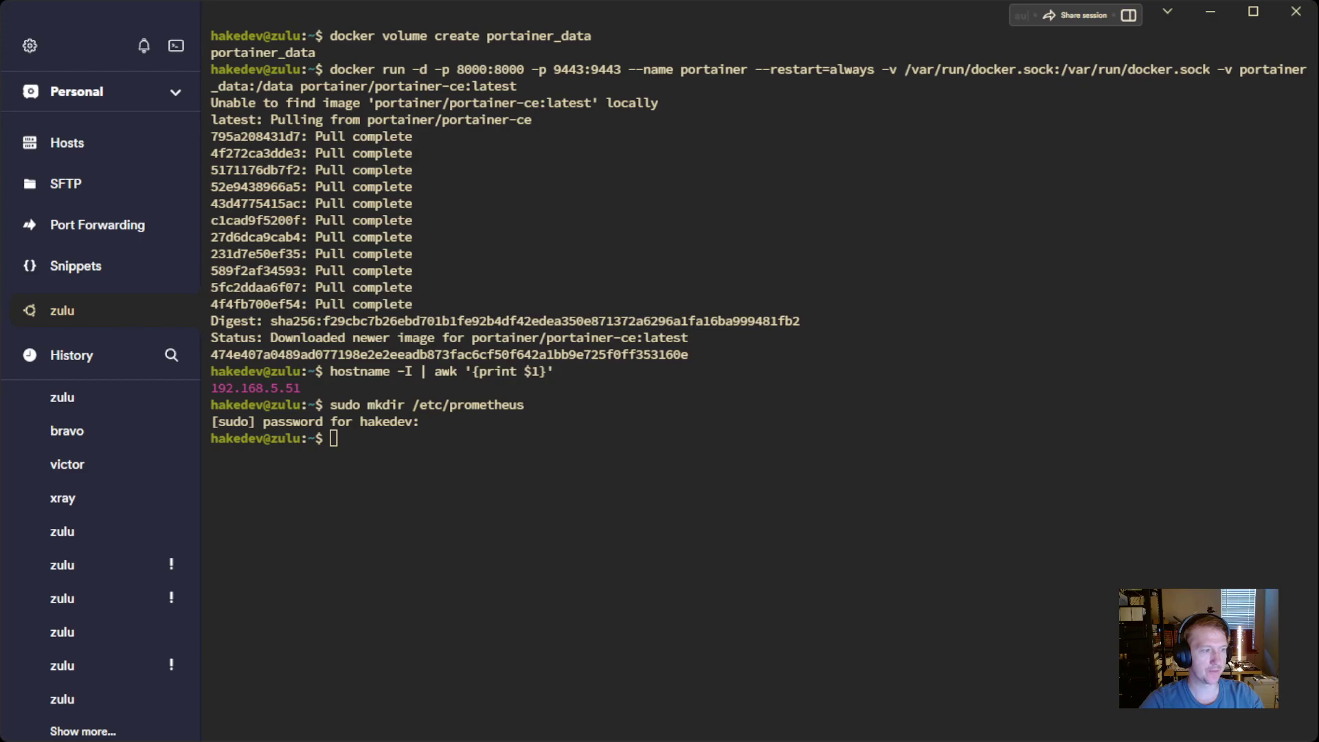
Step: Create /etc/prometheus/prometheus.yml in nano with scrape_interval 15s and a job named 'prometheus' whose static_configs target is '172.18.0.100:9090'
right_click(453, 513)
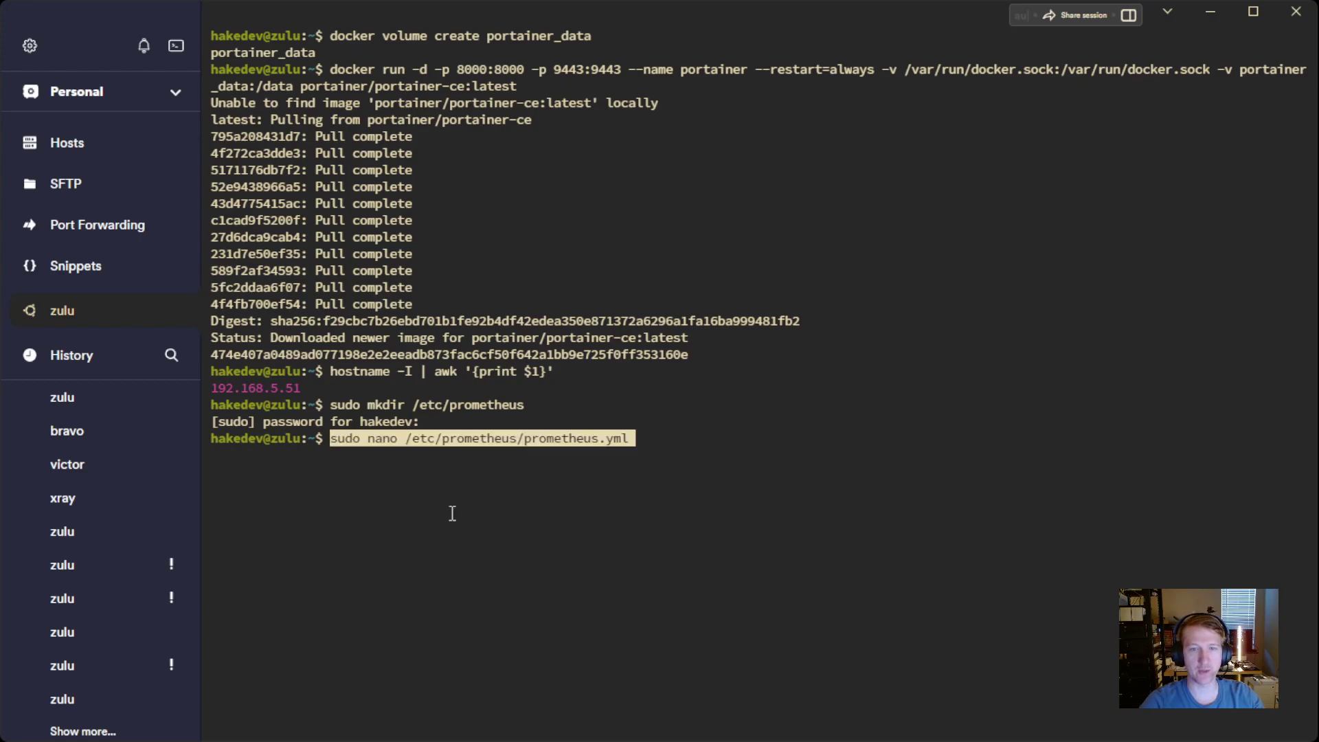
key(Return)
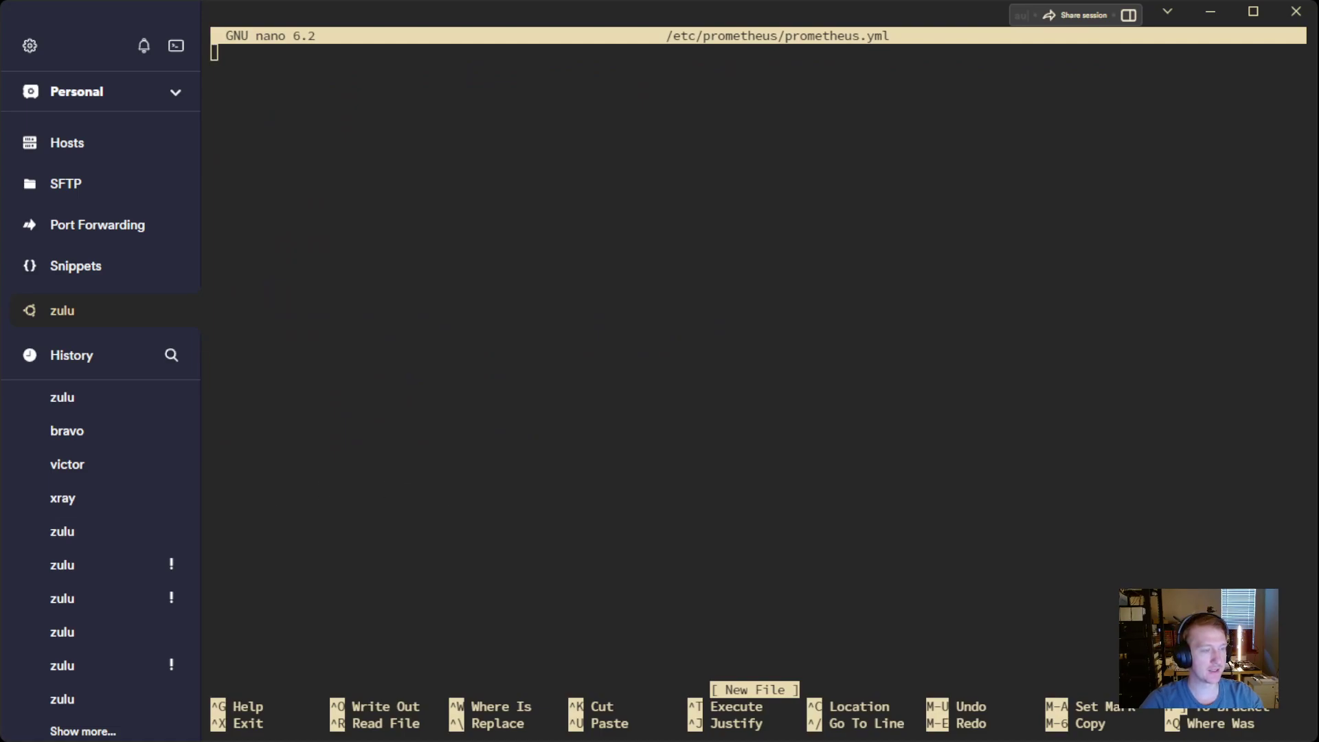
text(global:   scrape_interval: 15s  scrape_configs:   - job_name: 'prometheus'     static_configs:       - targets: ['172.18.0.100:9090'])
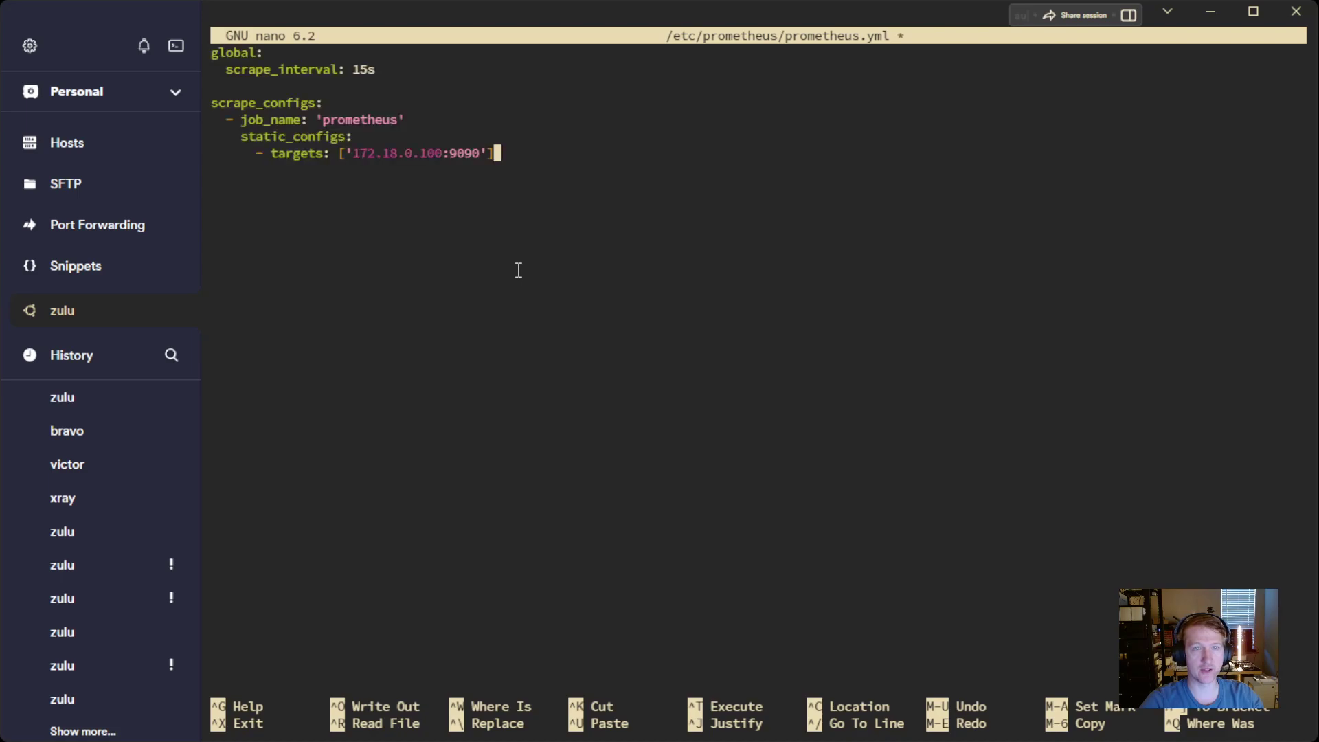
Step: Review prometheus.yml line by line, examining the global scrape interval, the job name and the static_configs entry
key(Up)
key(Up)
key(Up)
key(Up)
key(Up)
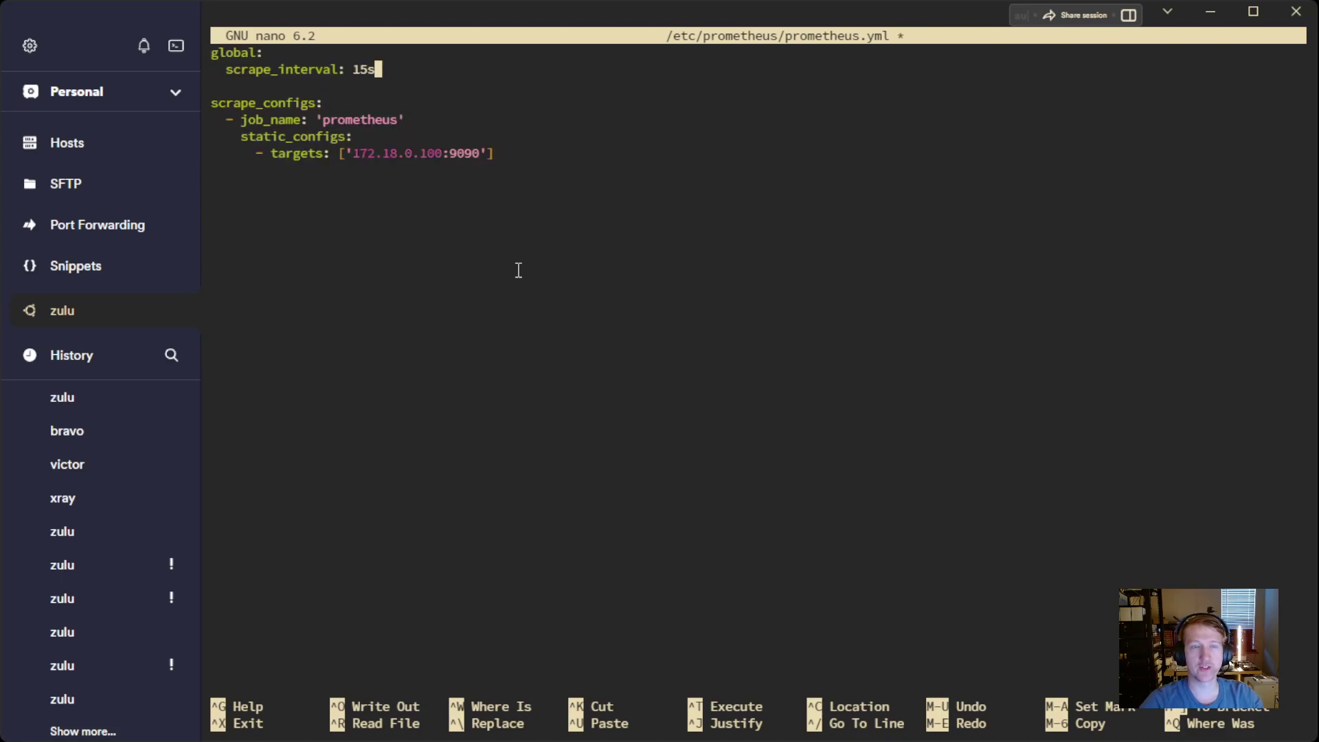
key(Down)
key(Down)
key(Down)
key(Down)
key(End)
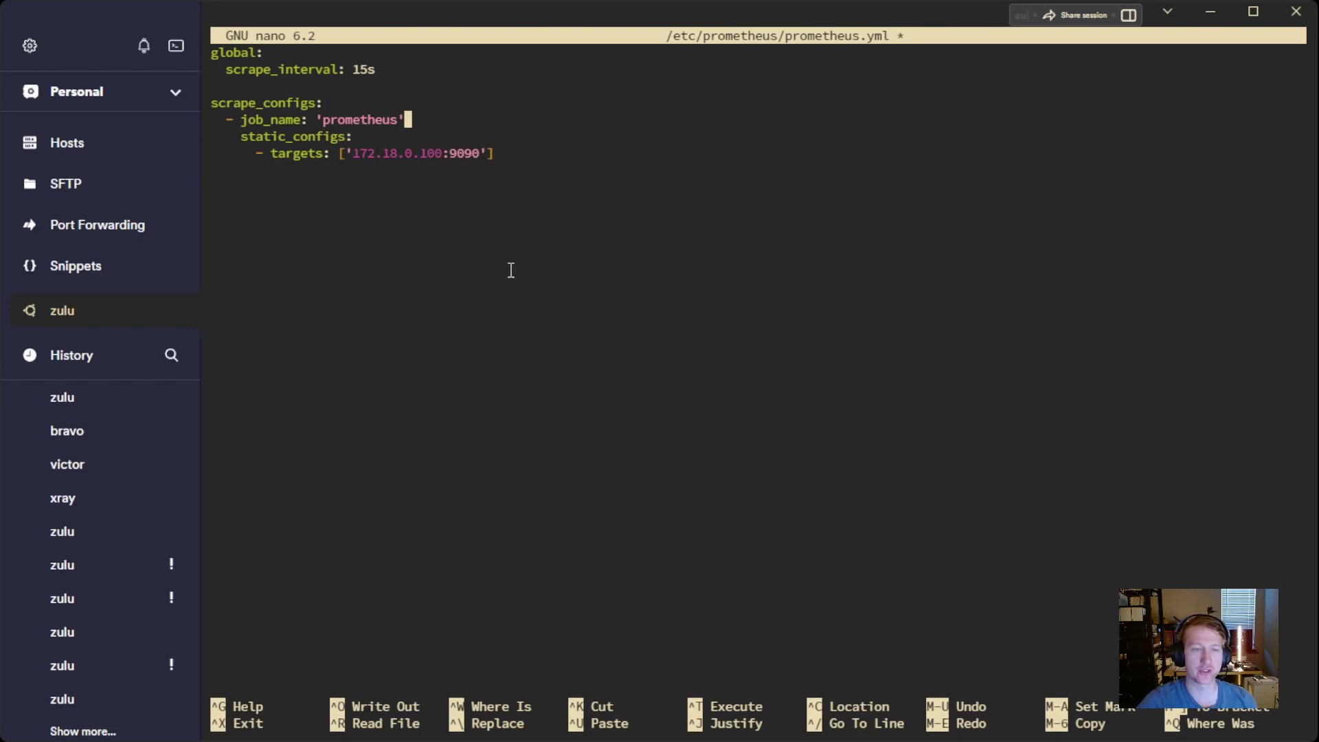
key(Down)
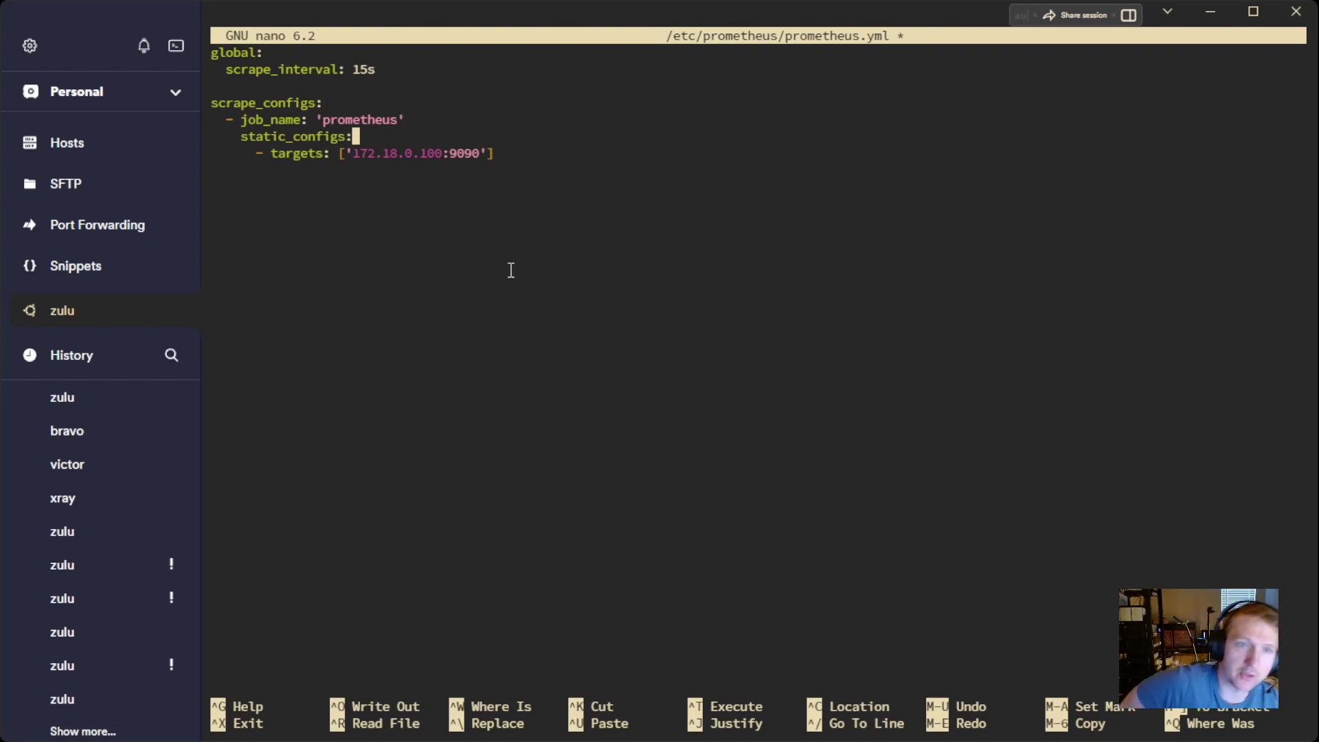
key(Down)
key(End)
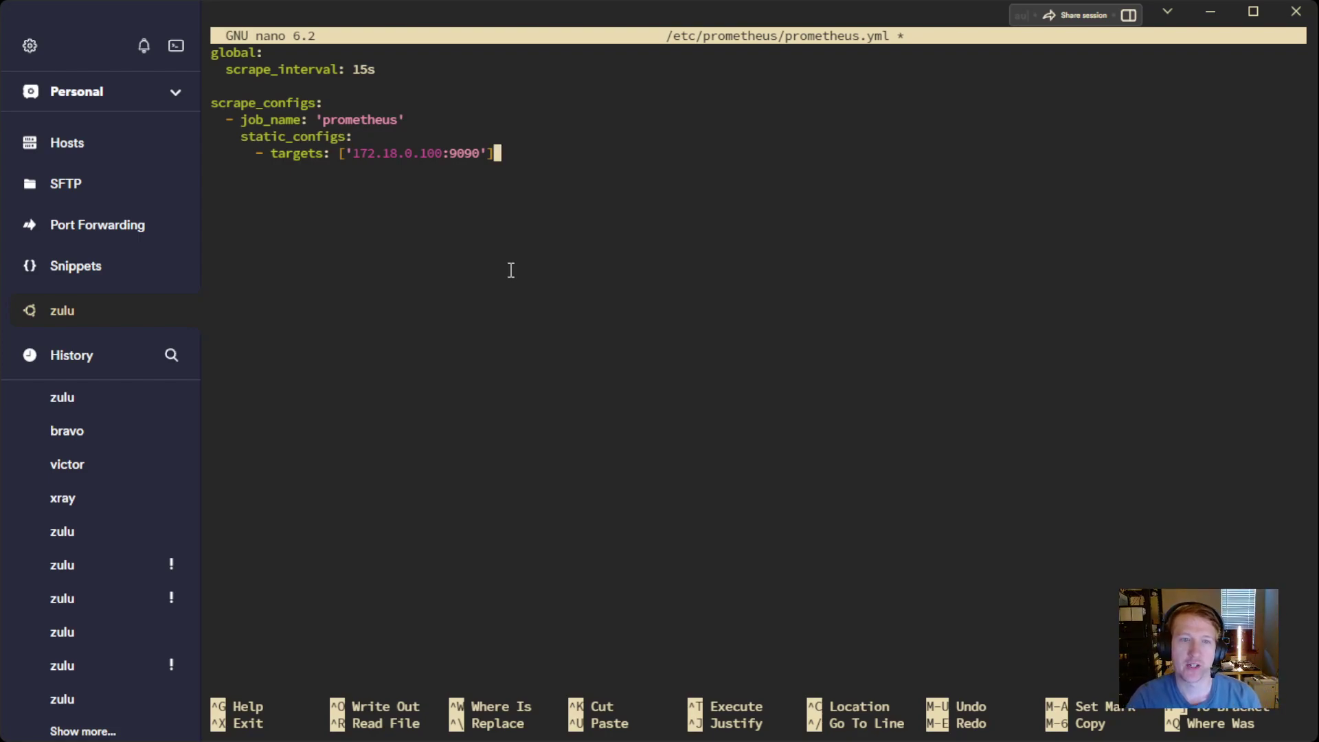
Step: Examine the IP address and port of the Prometheus target in the last line of prometheus.yml
key(Left)
key(Left)
key(Left)
key(Left)
key(Left)
key(Left)
key(Left)
key(Left)
key(Left)
key(Left)
key(Left)
key(Left)
key(Left)
key(Left)
key(Left)
key(Left)
key(Left)
key(Left)
key(Left)
key(Left)
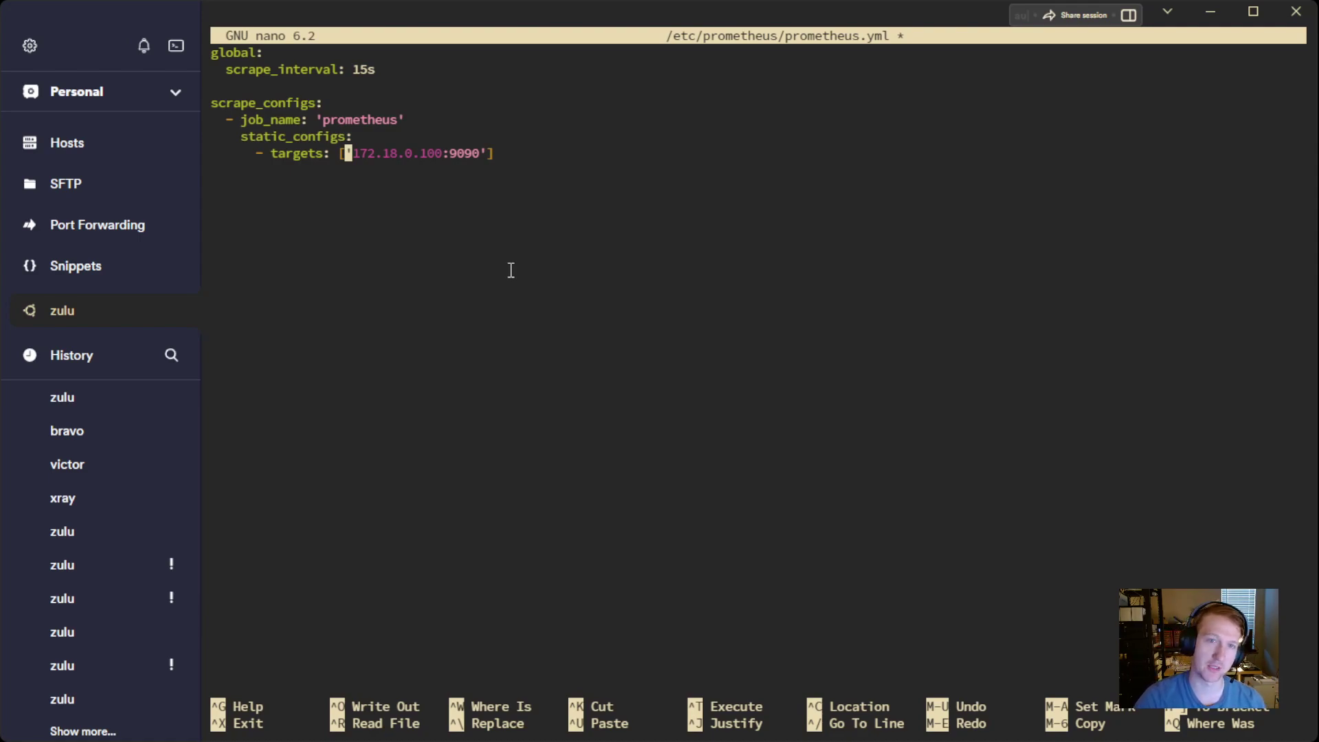
key(Right)
key(Right)
key(Right)
key(Right)
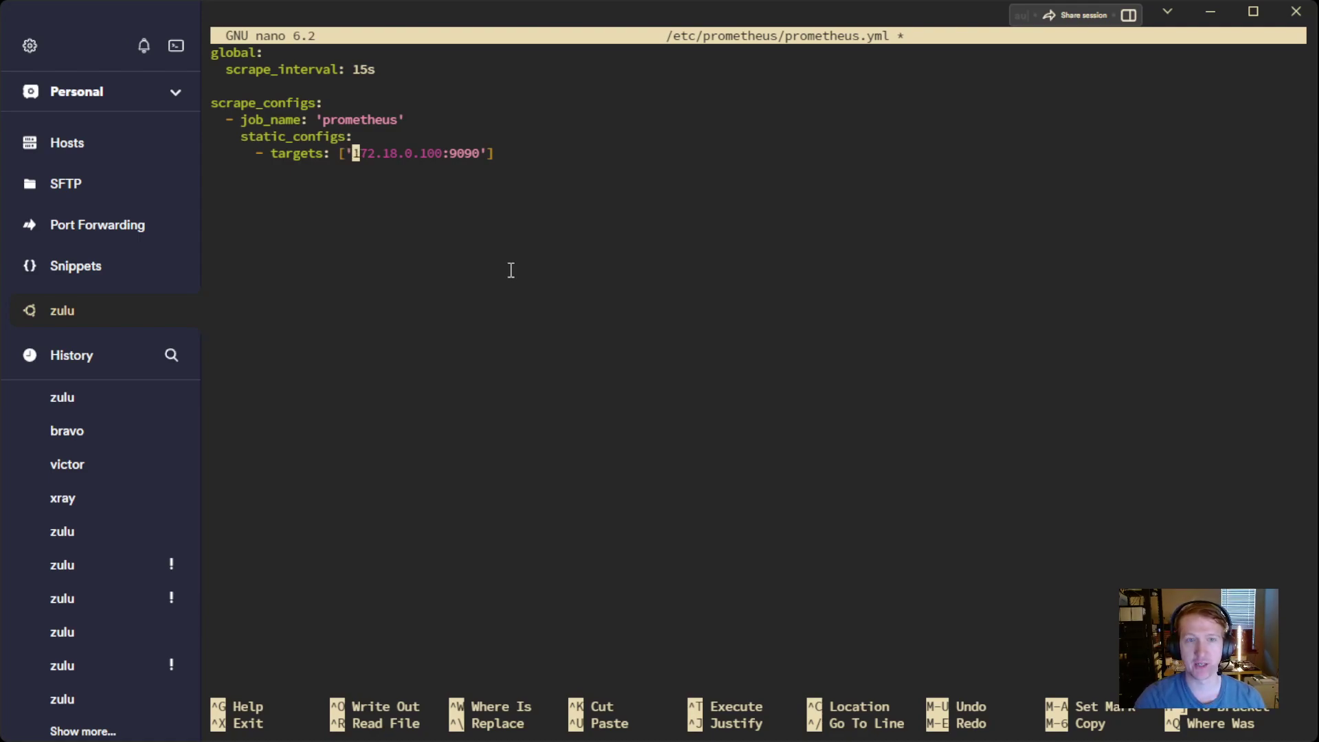
key(Left)
key(Left)
key(Left)
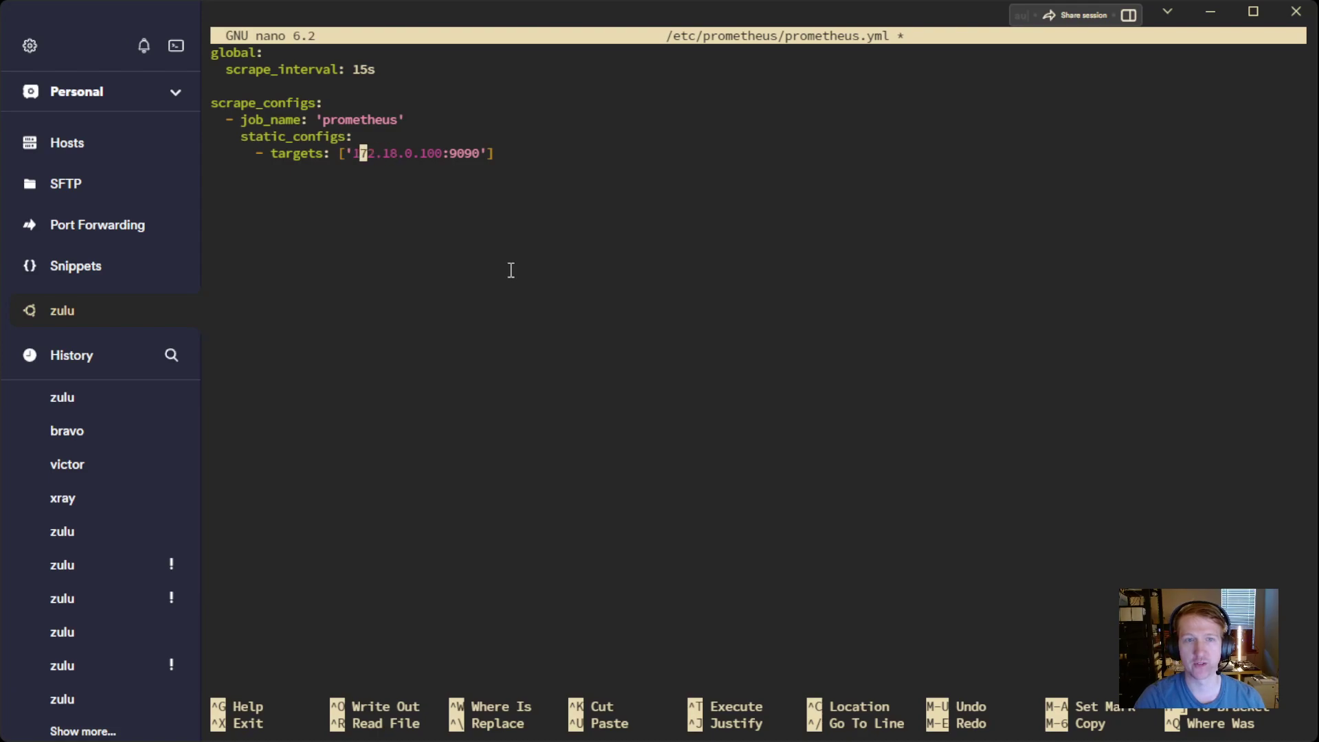
key(Right)
key(Right)
key(Right)
key(Right)
key(Right)
key(Right)
key(Right)
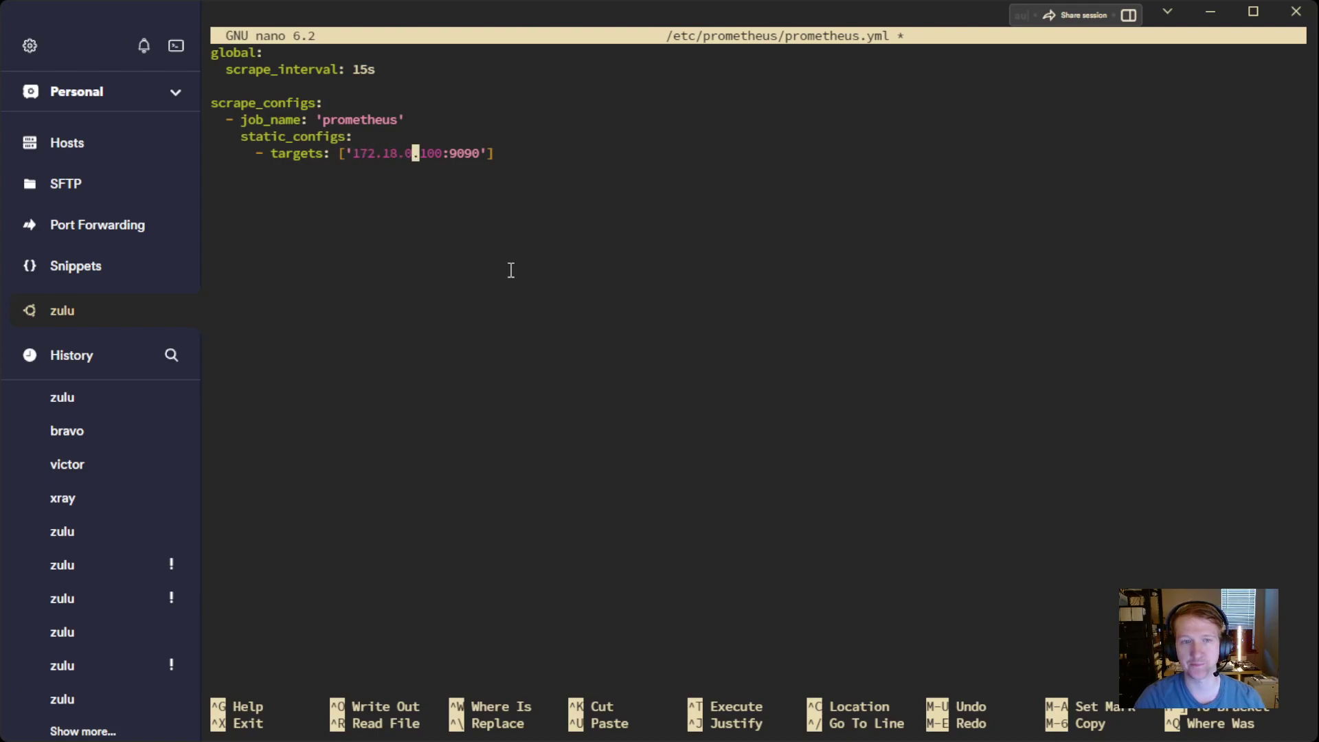
key(Right)
key(Right)
key(Right)
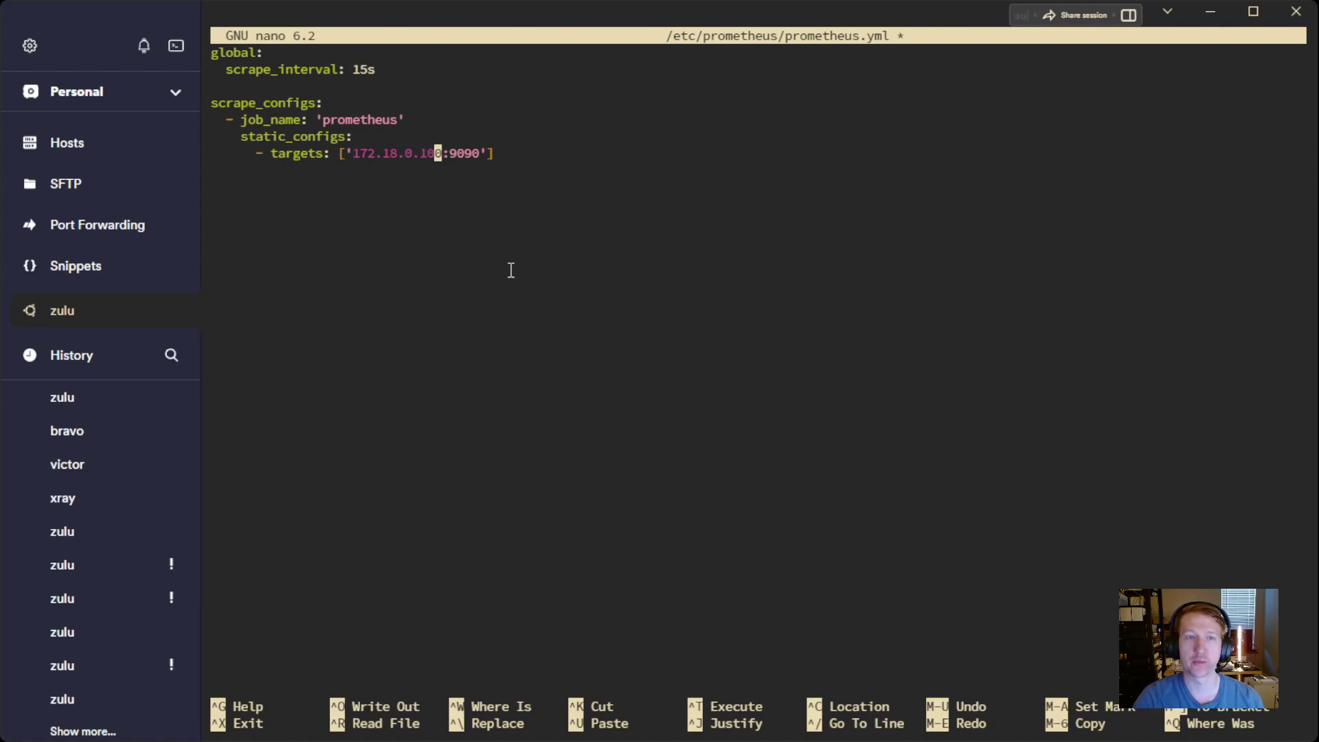
key(Right)
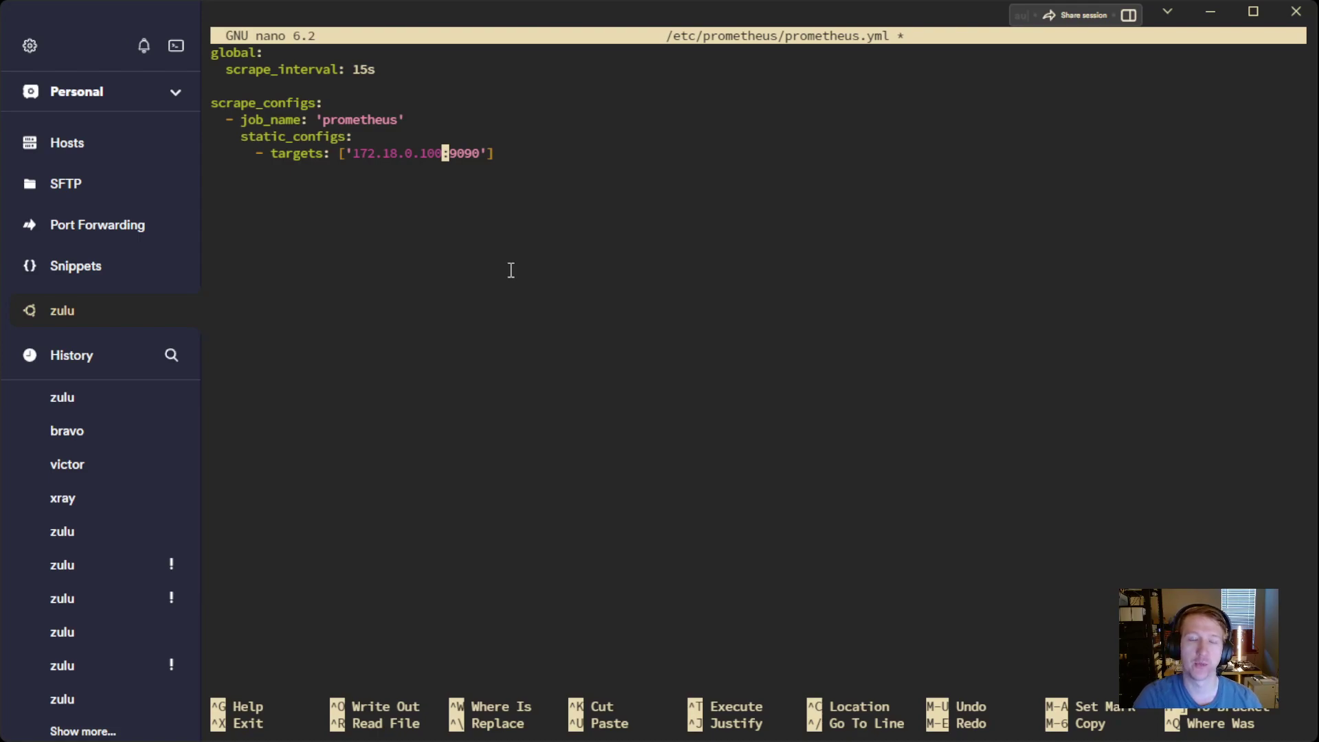
key(Left)
key(Left)
key(Left)
key(Left)
key(Left)
key(Left)
key(Left)
key(Left)
key(Left)
key(Left)
key(Left)
key(Left)
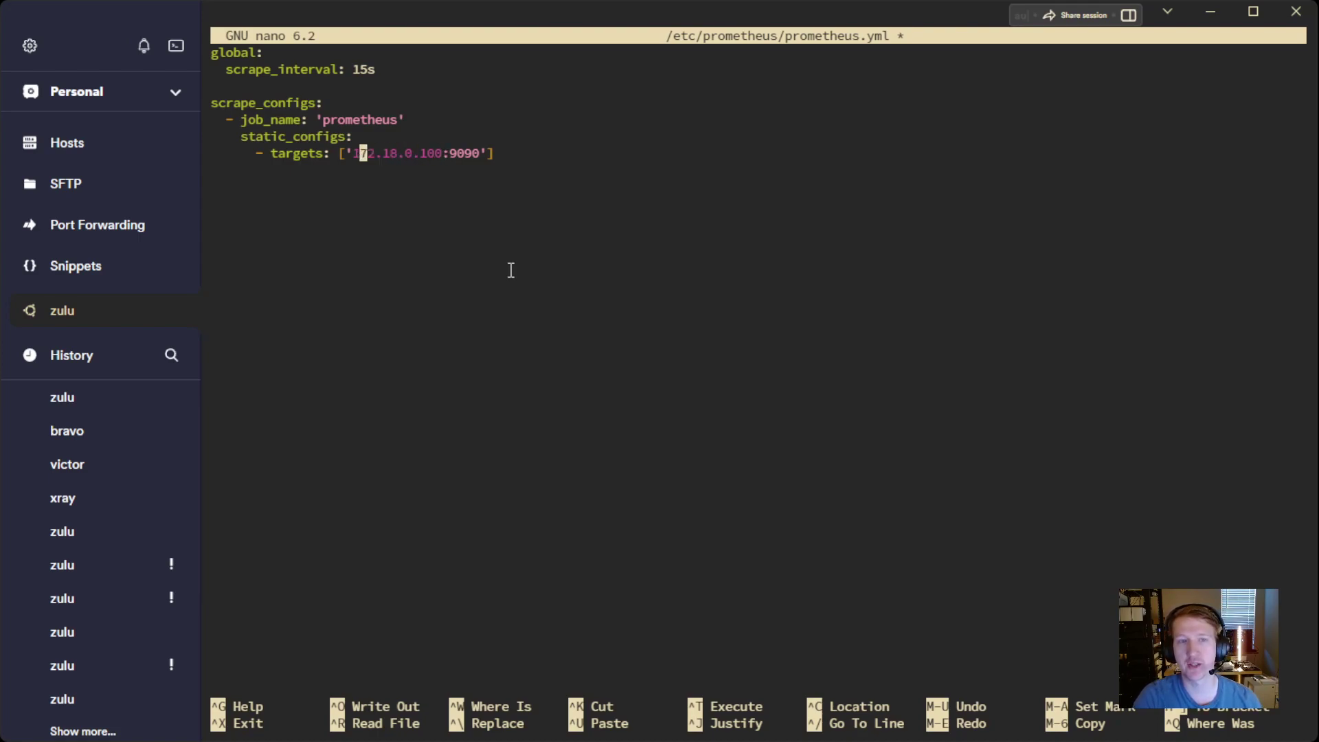
key(Right)
key(Right)
key(Right)
key(Right)
key(Right)
key(Right)
key(Right)
key(Right)
key(Right)
key(Right)
key(Right)
key(Right)
key(Right)
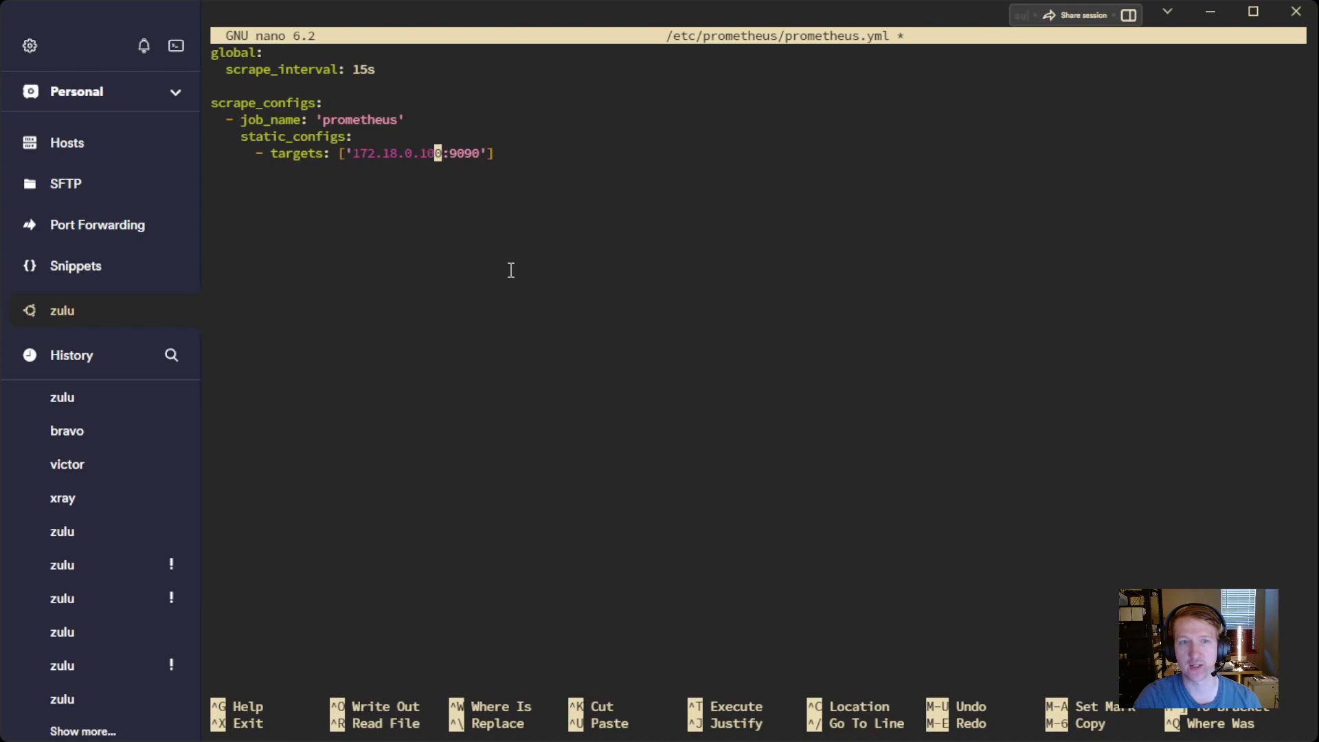
key(Right)
key(Right)
key(Right)
key(Right)
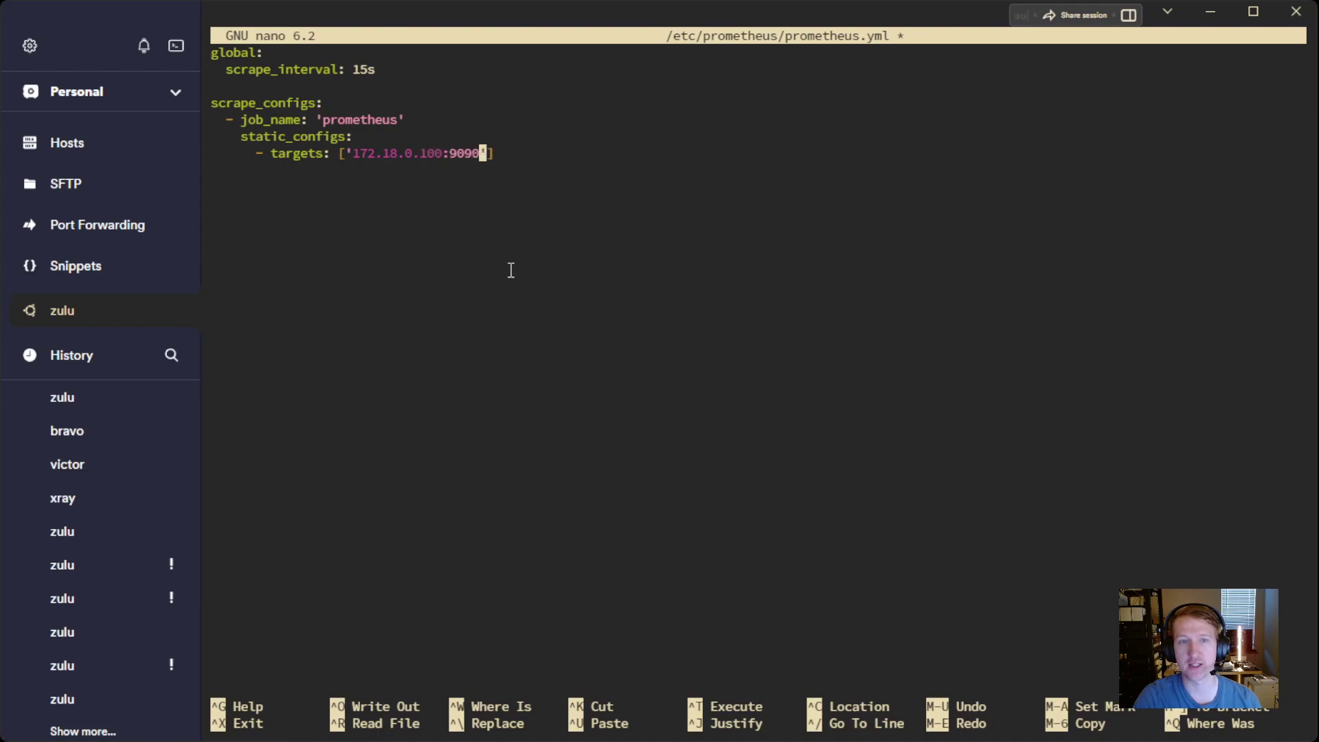
key(Left)
key(Left)
key(Left)
key(Left)
key(Right)
key(Right)
key(Right)
key(Right)
key(Right)
key(Right)
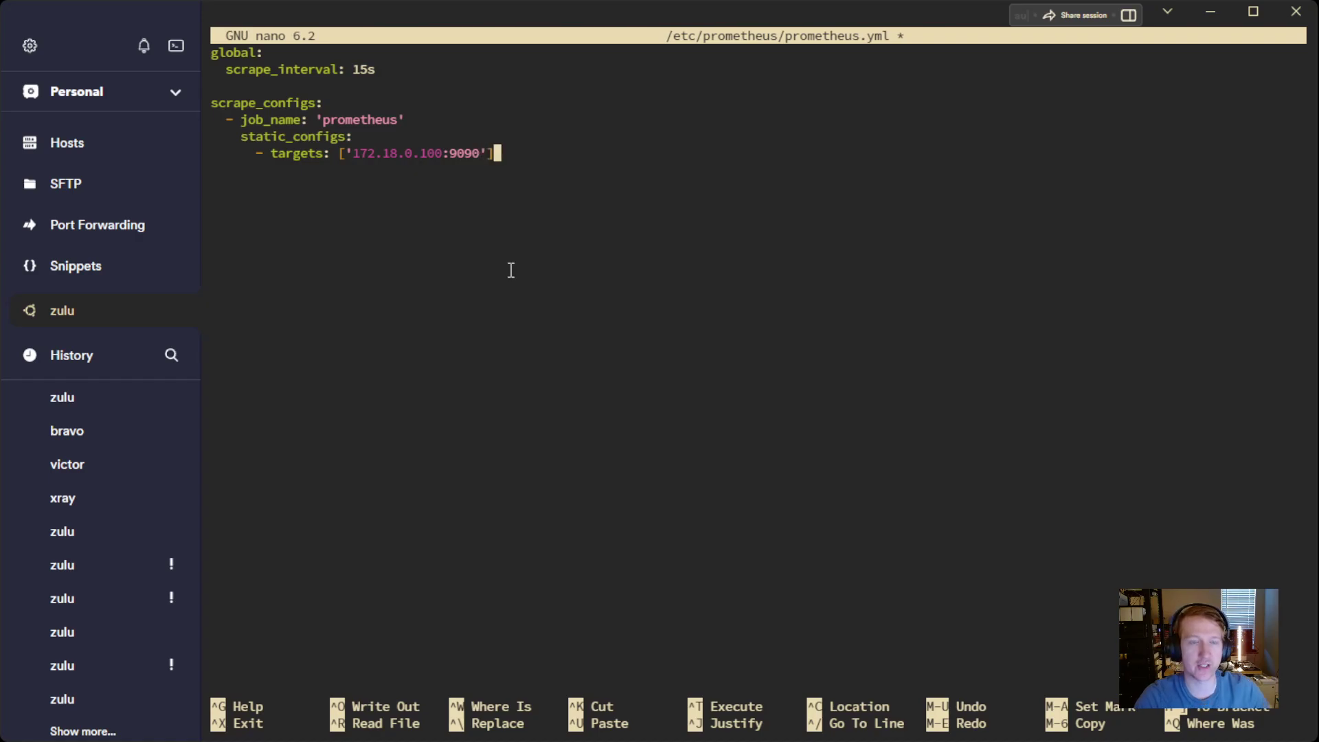
Step: Save /etc/prometheus/prometheus.yml and exit nano
key(ctrl+x)
key(y)
key(Return)
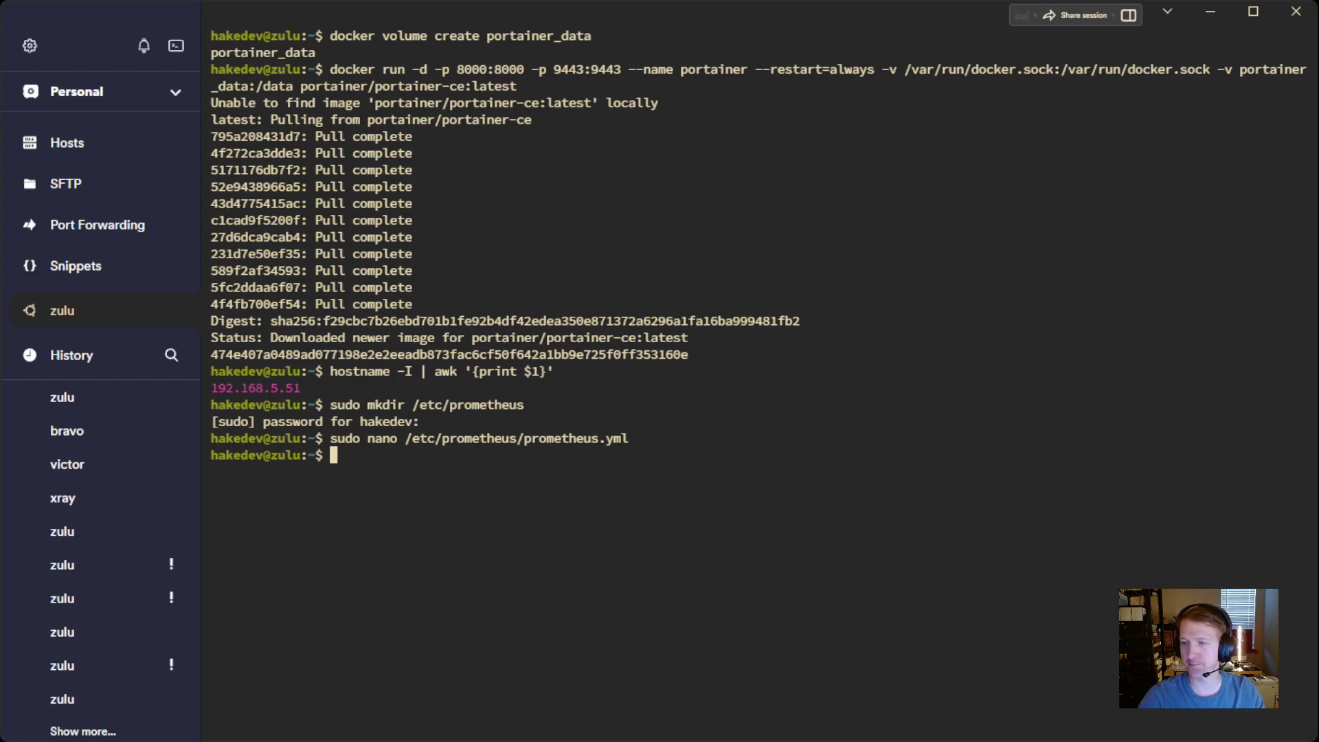
Step: Switch to Portainer in the browser and start a new stack named zulu-stack
key(alt+Tab)
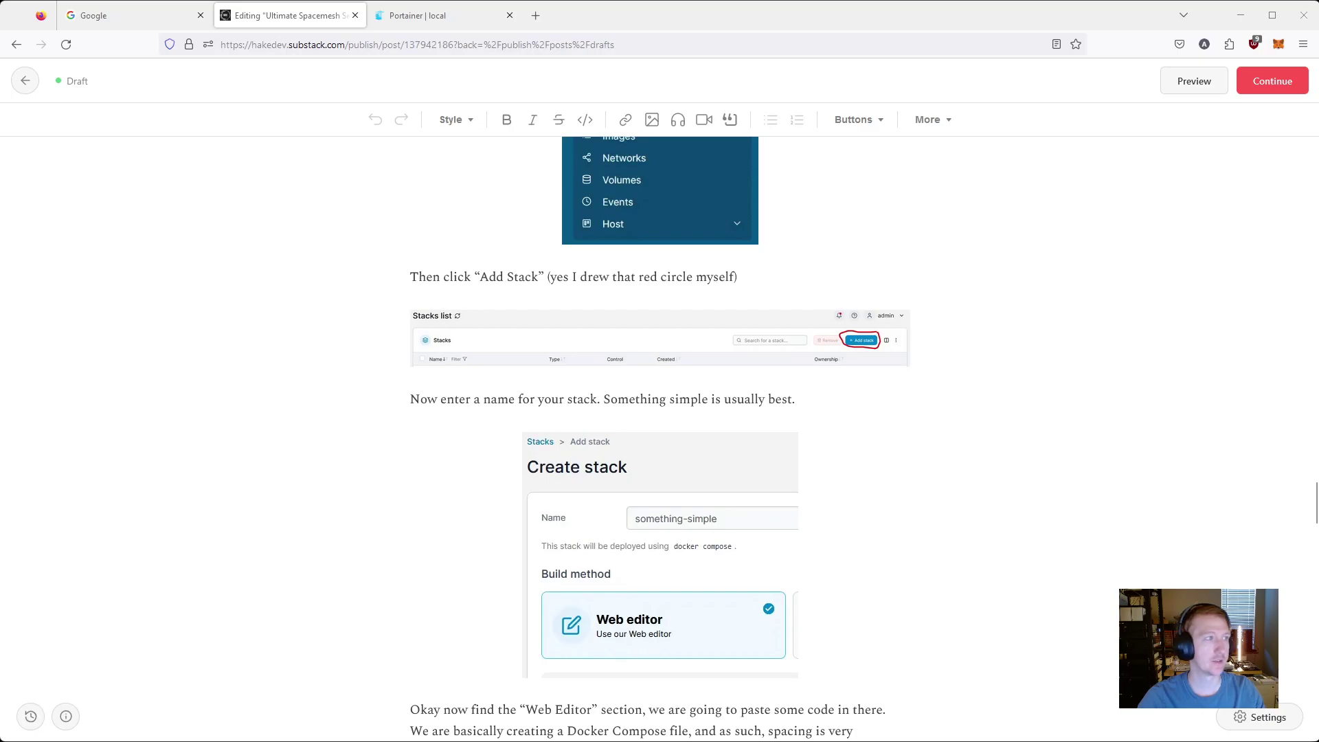
key(ctrl+Tab)
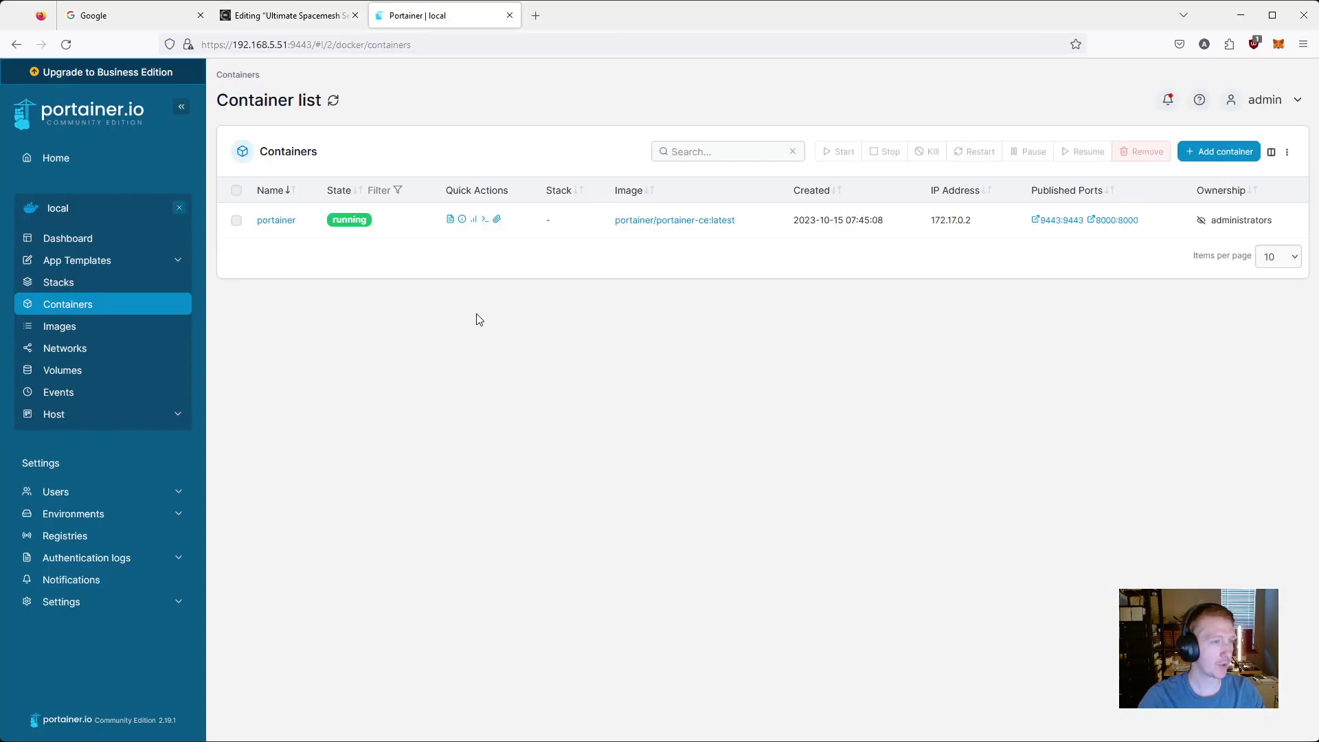
click(58, 284)
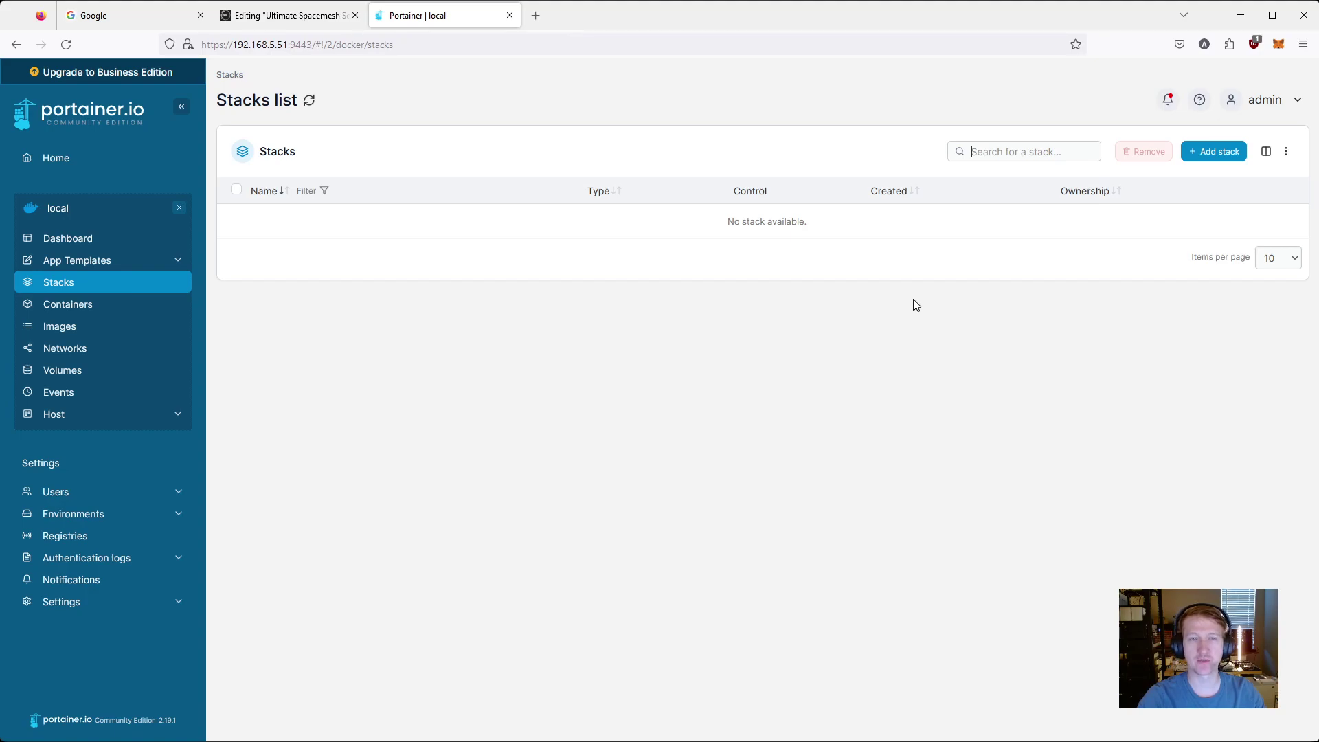
click(1215, 153)
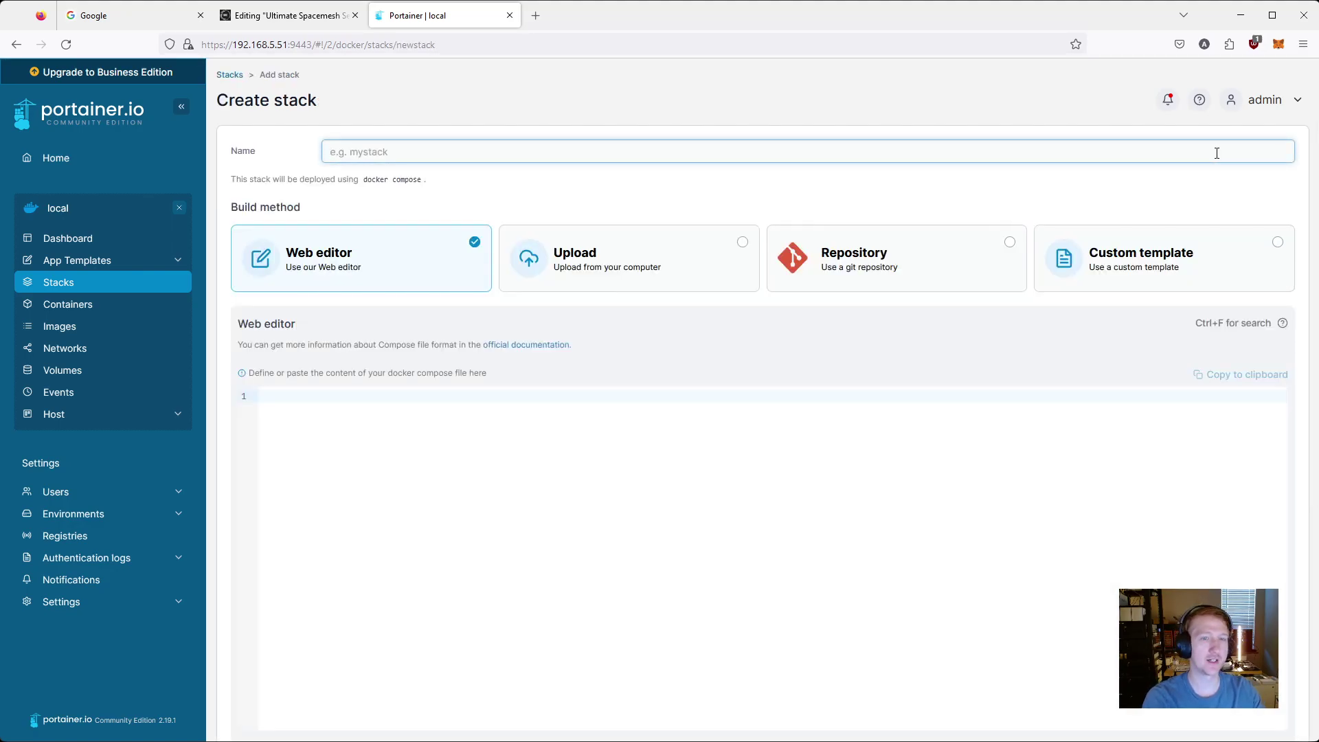
text(zulu)
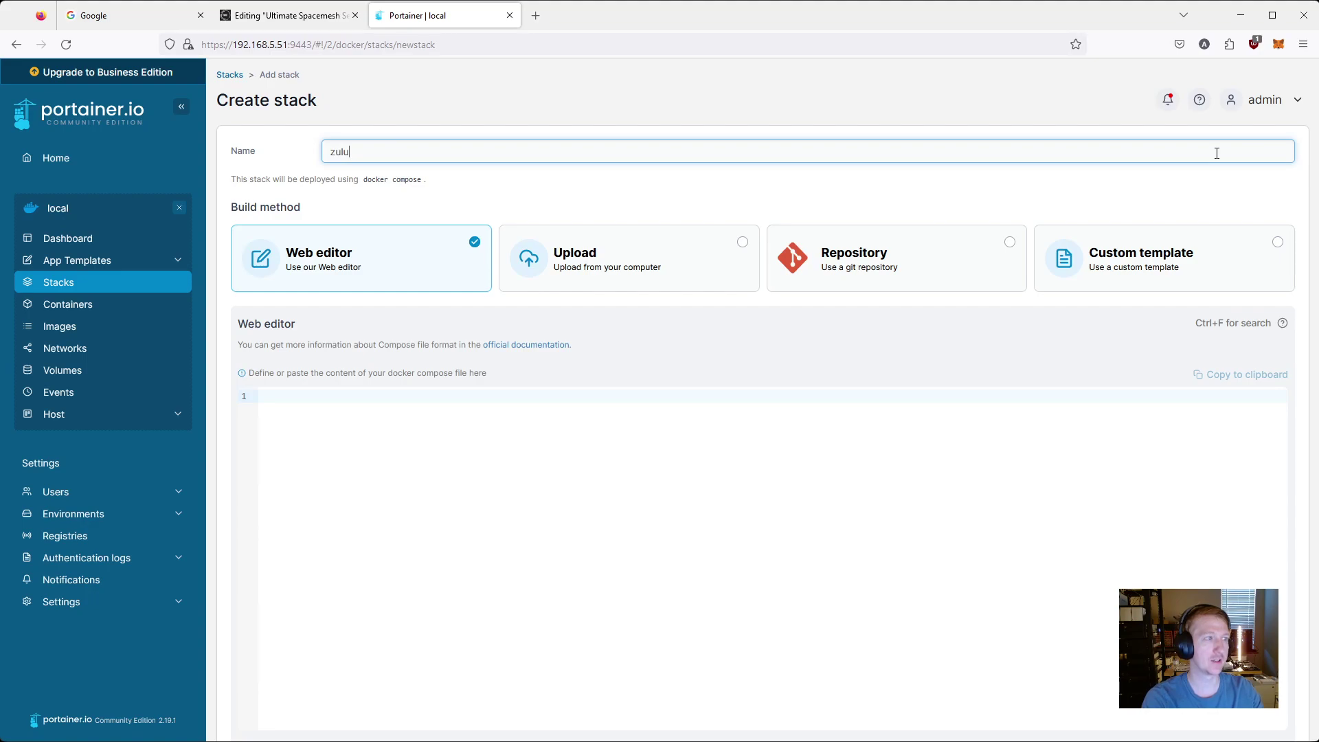
text(-stack)
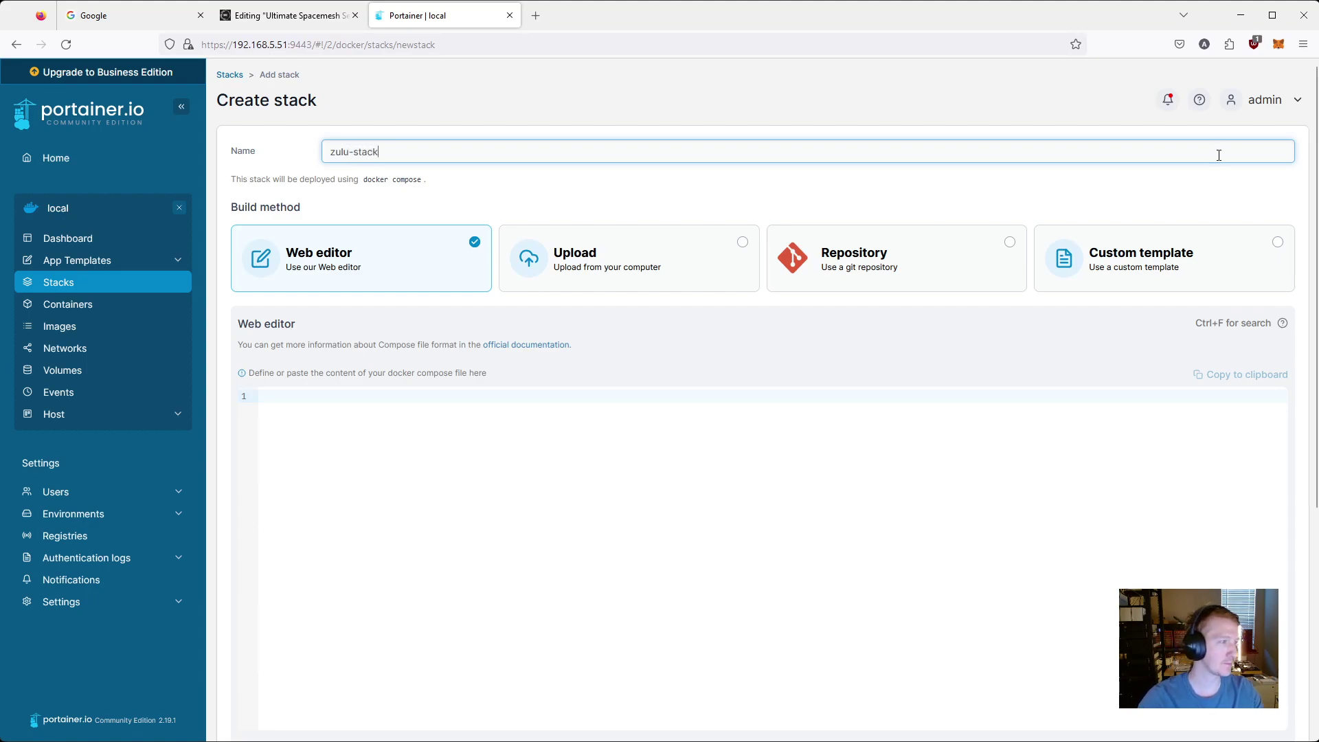
Step: Copy the Prometheus Docker Compose code from the Substack draft and paste it into the new stack's web editor in Portainer
click(289, 25)
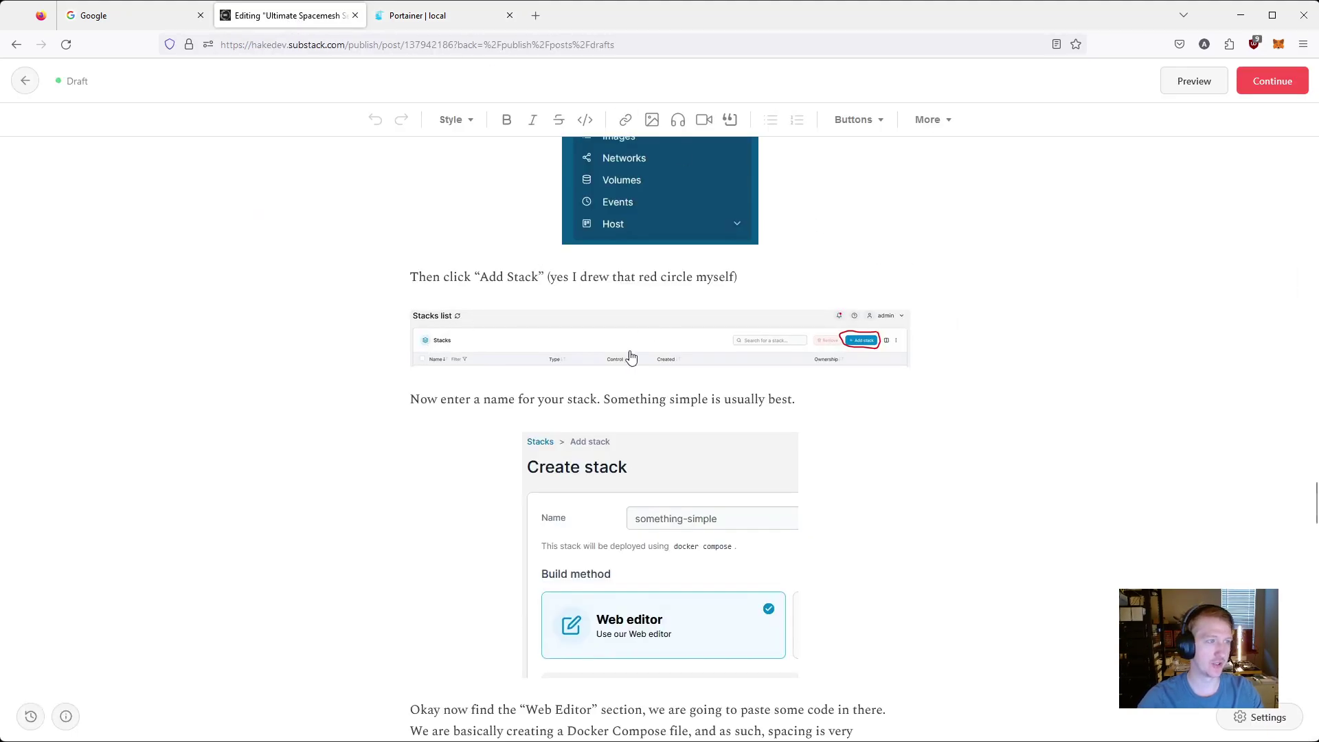
scroll(728, 365, up, 2)
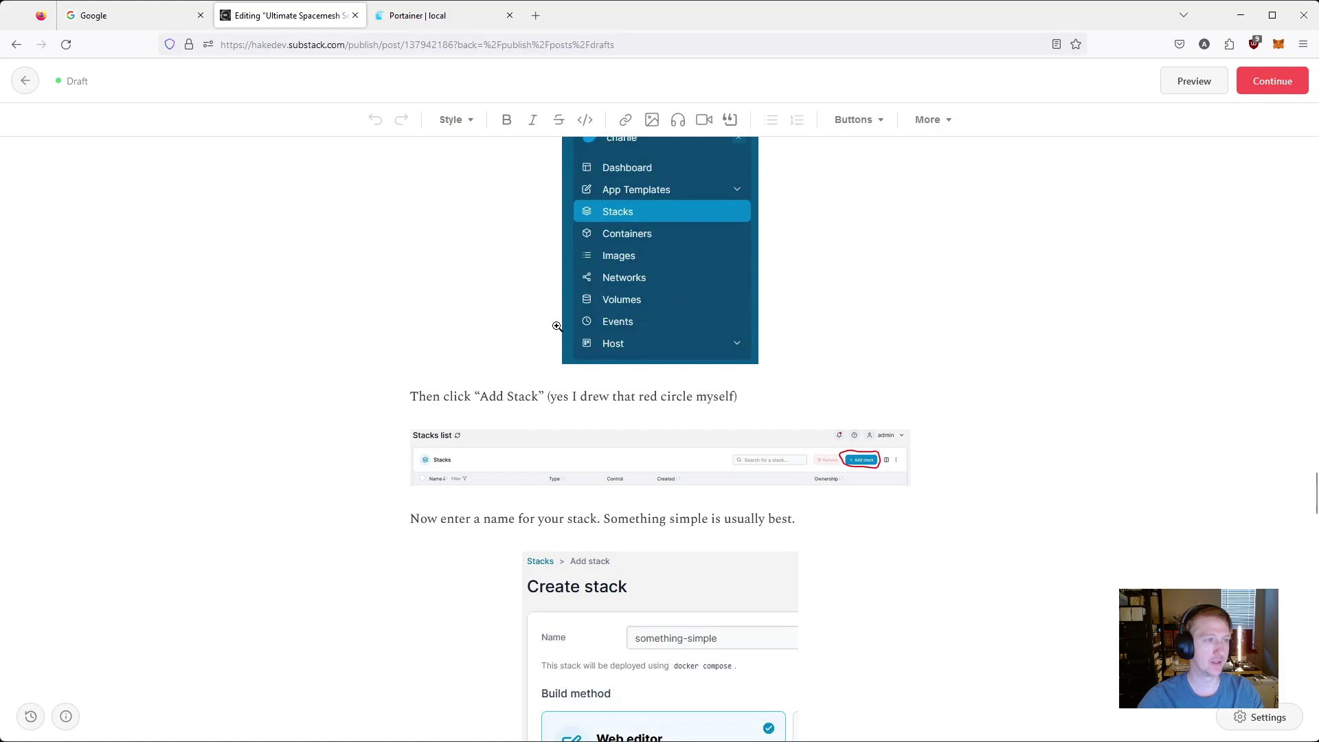
scroll(590, 336, down, 10)
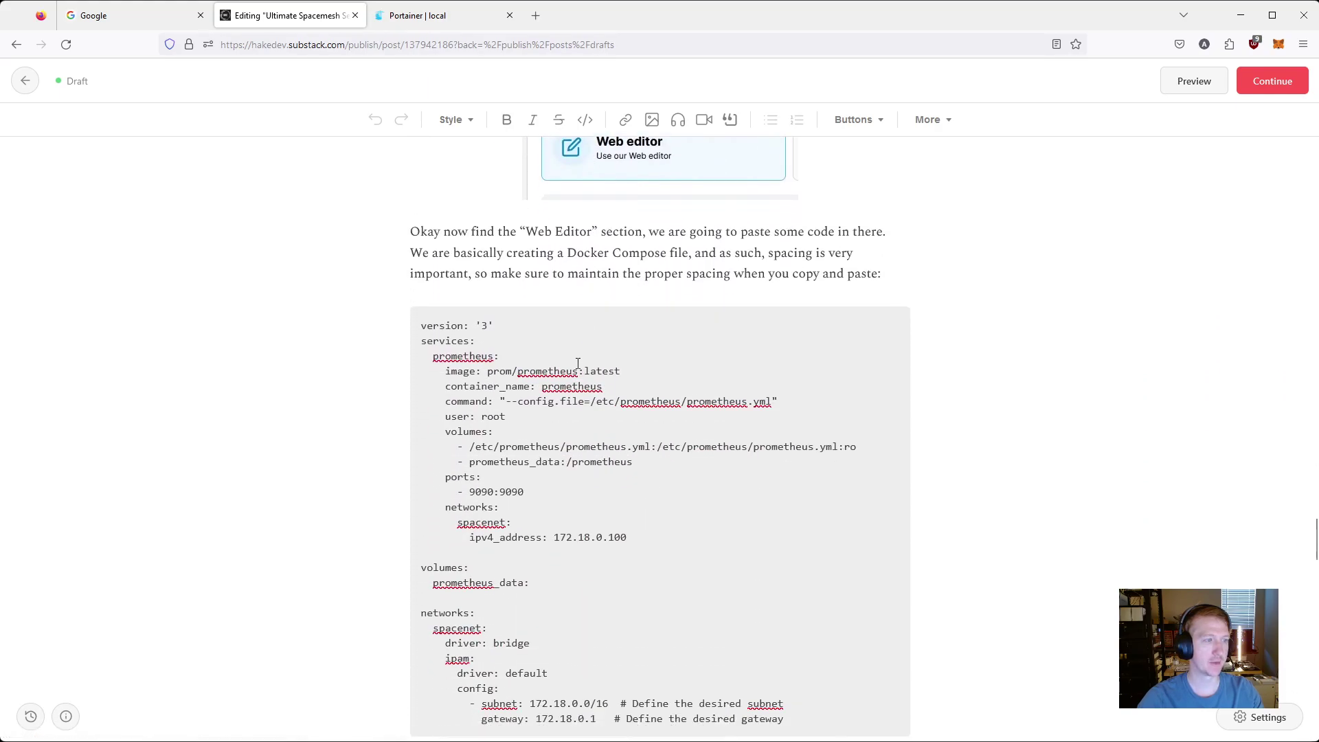
drag(790, 605, 424, 207)
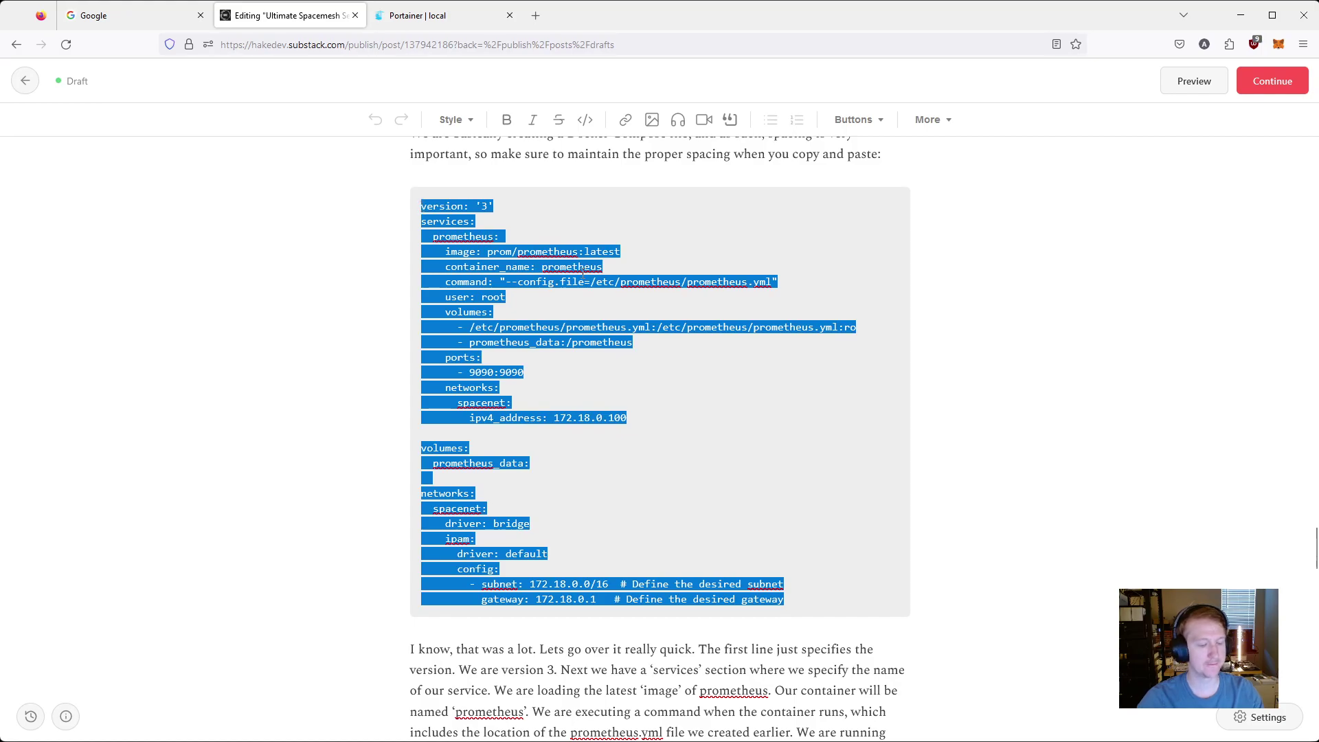
key(ctrl+c)
click(440, 15)
click(406, 436)
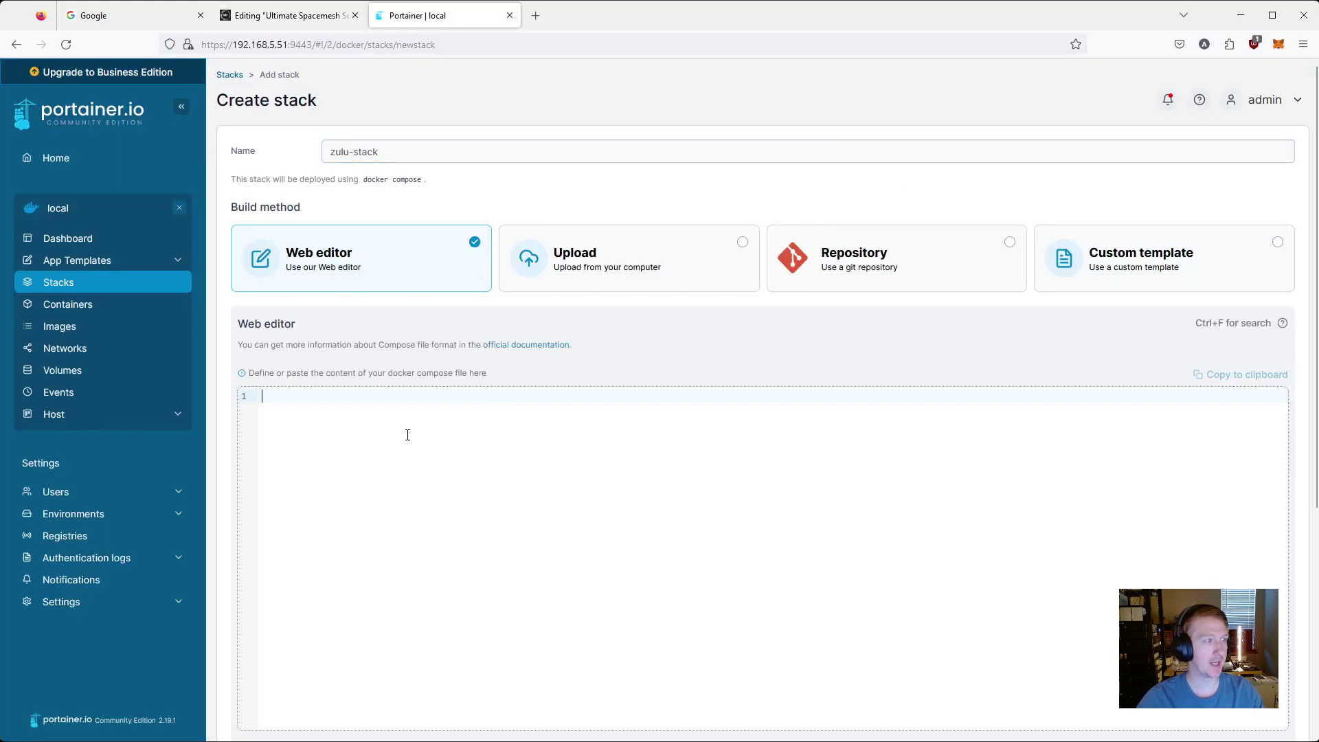
key(ctrl+v)
scroll(555, 510, up, 1)
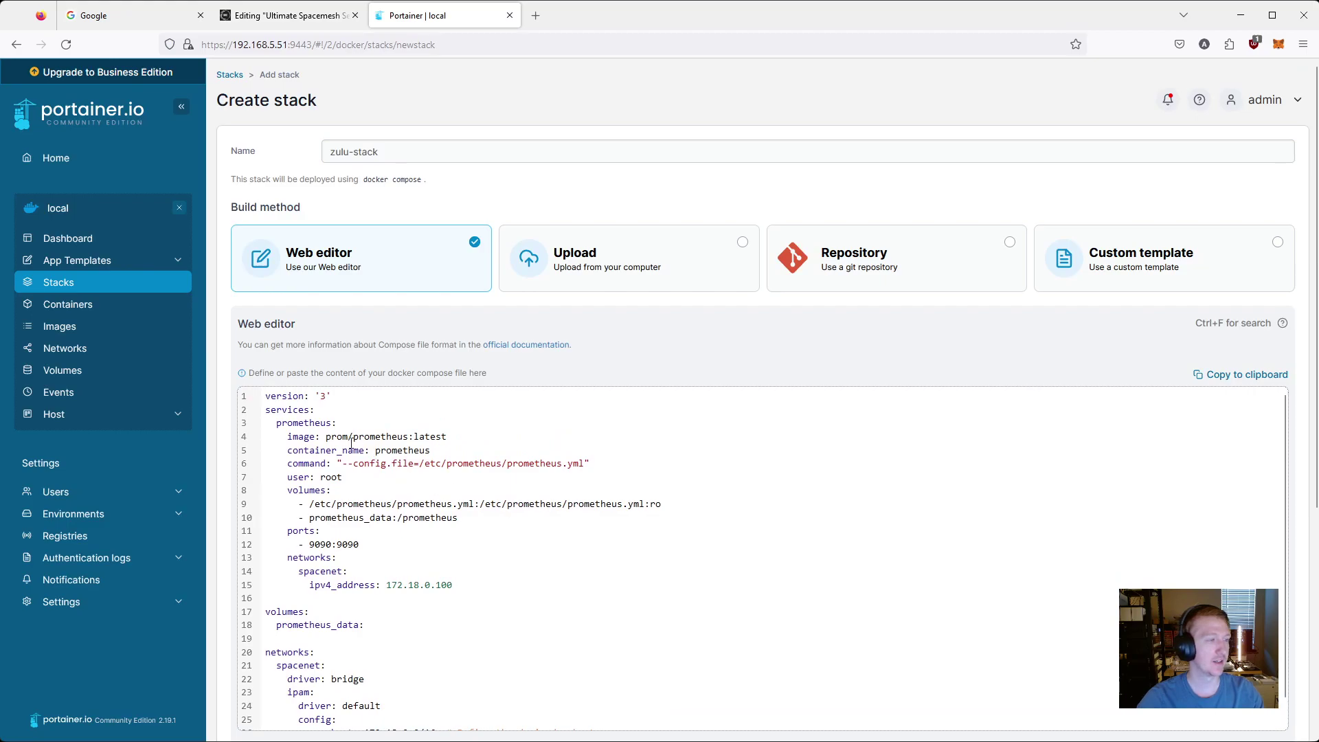
Step: Review the prometheus service definition in the compose code, examining its image, container name, config file command and user
drag(340, 395, 265, 409)
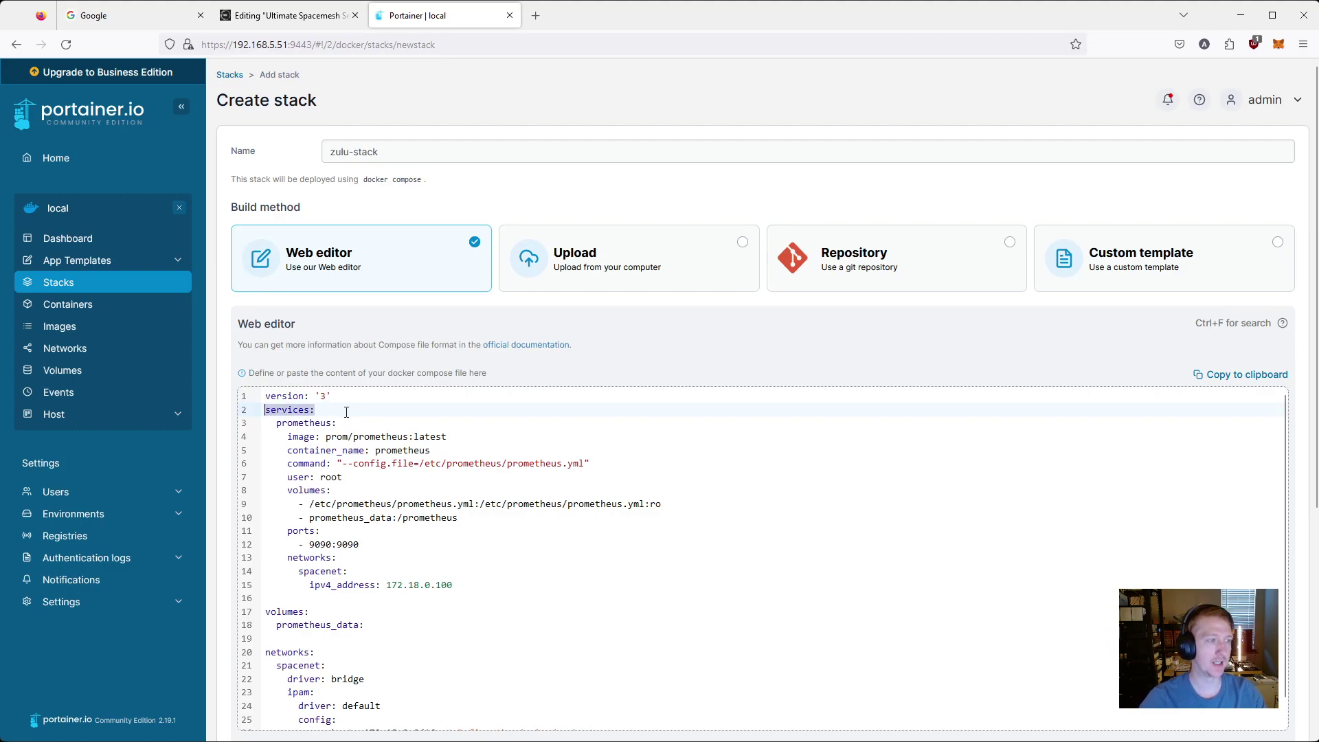
drag(341, 424, 283, 422)
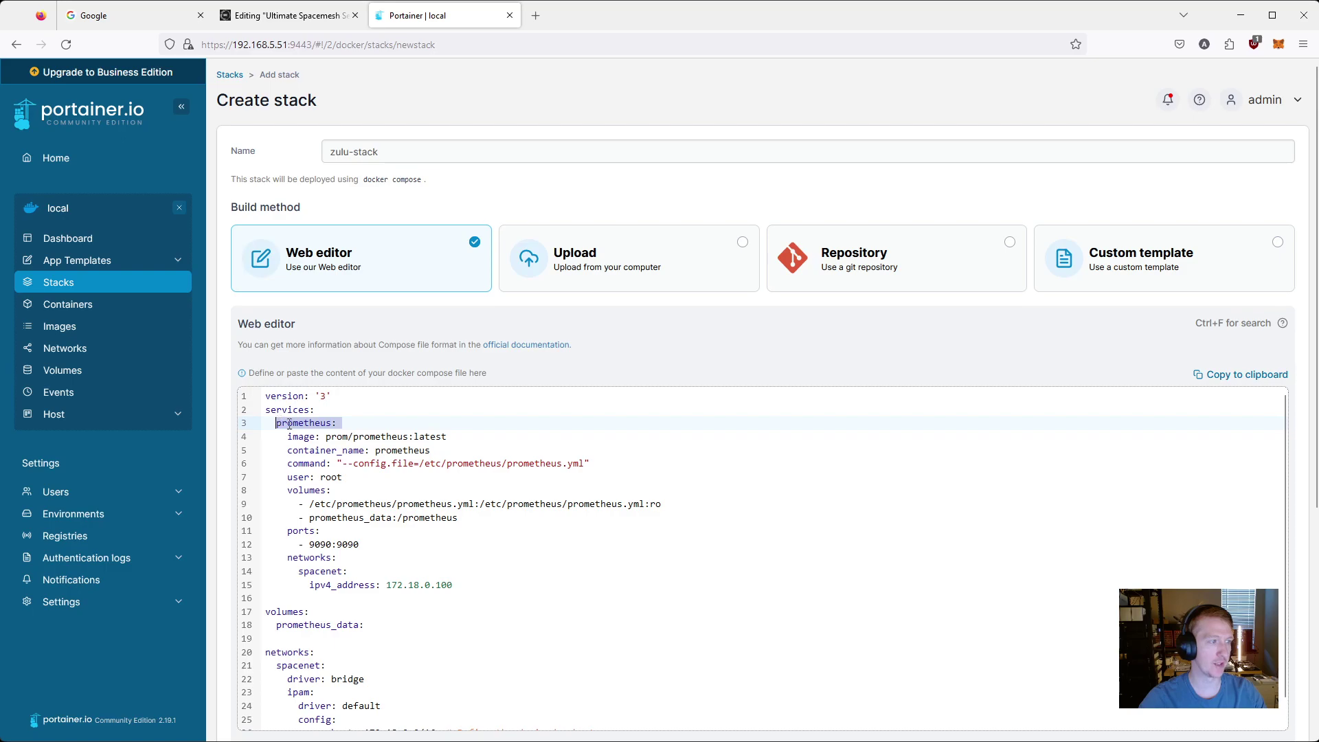
drag(457, 436, 327, 437)
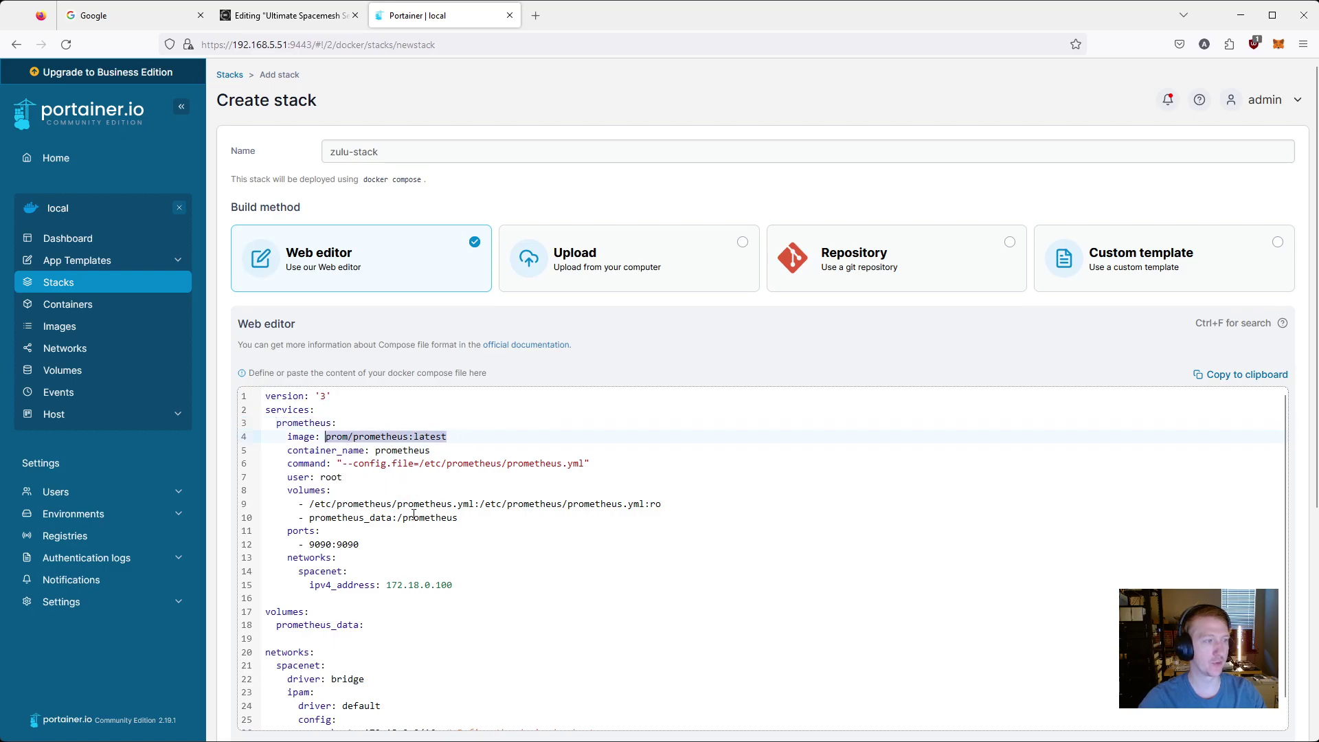
drag(431, 451, 375, 451)
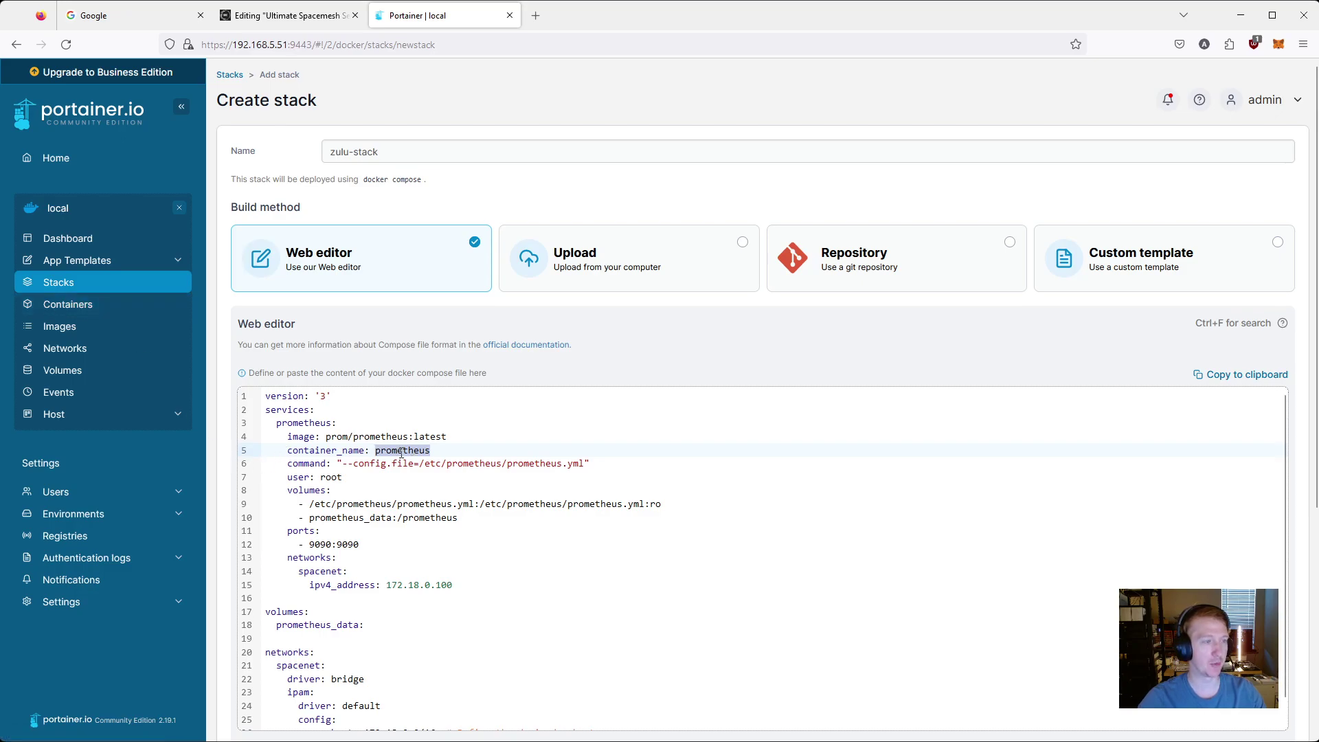
click(342, 463)
drag(342, 464, 414, 461)
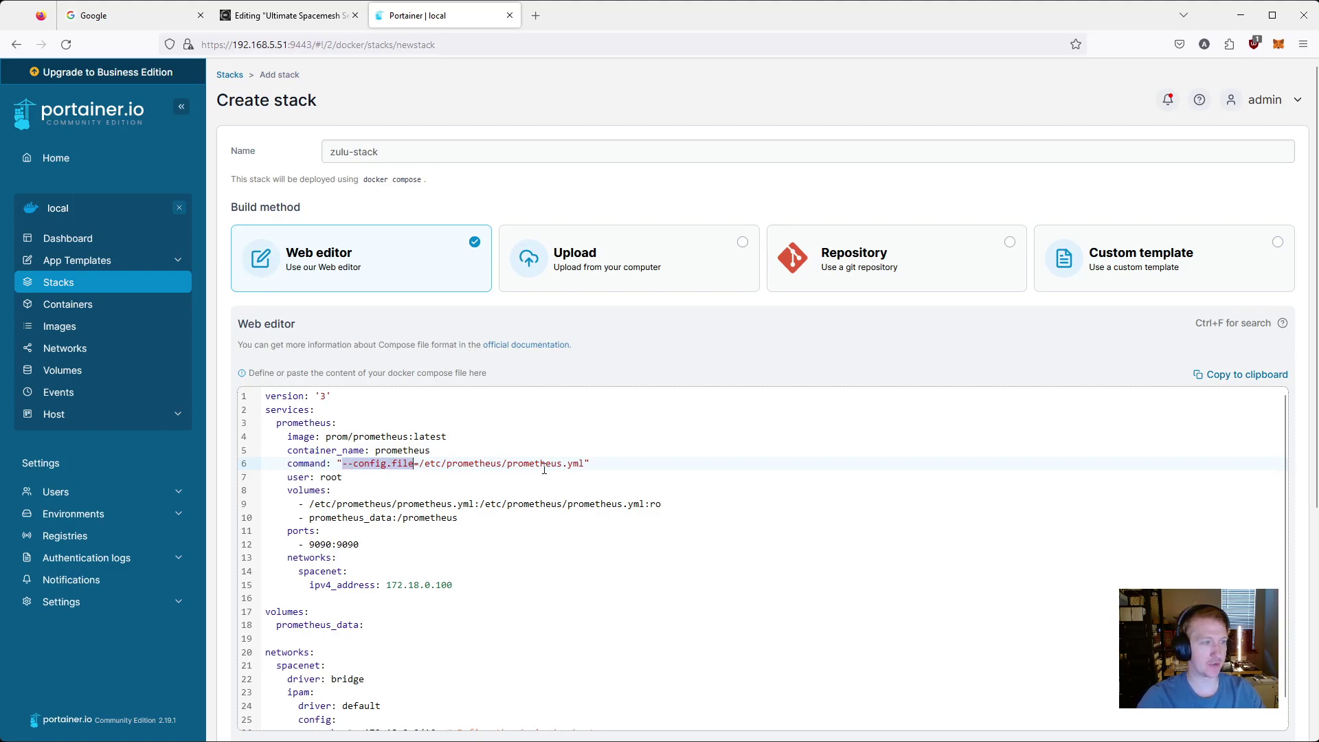
drag(343, 476, 291, 475)
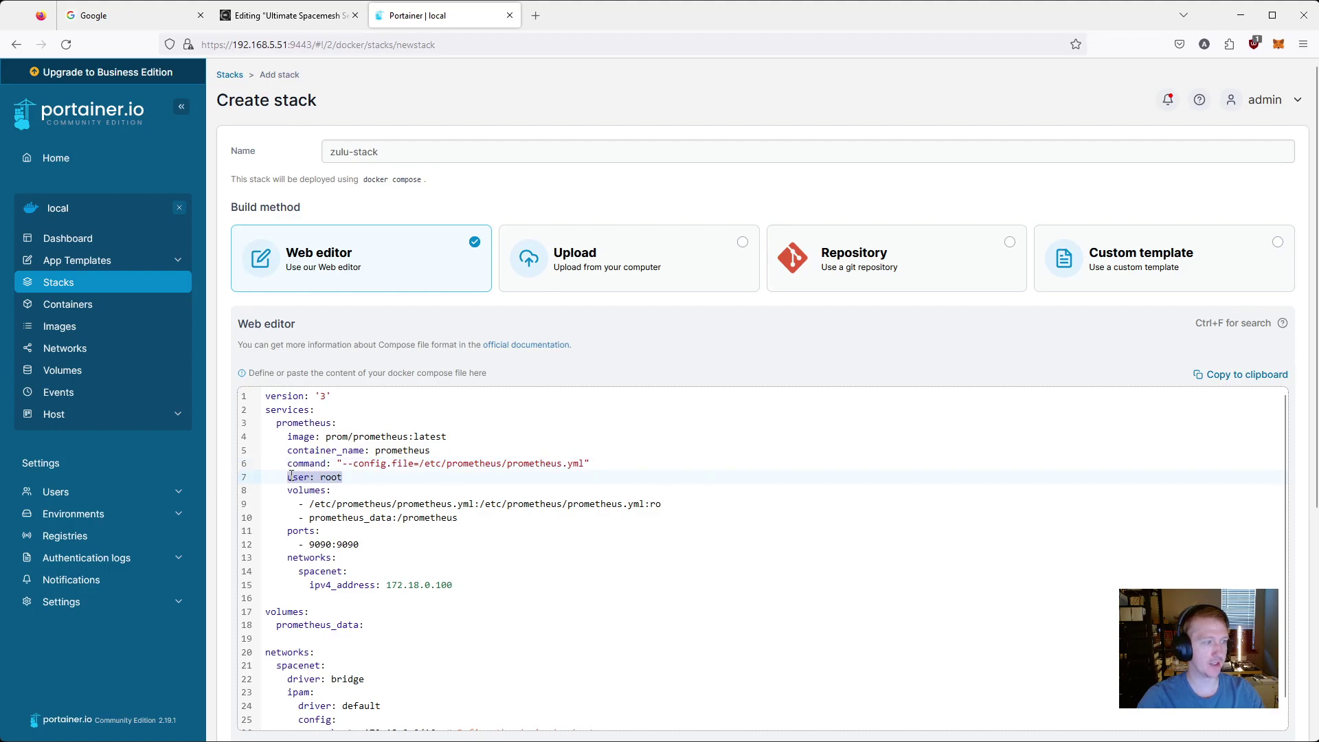
Step: Examine the prometheus service's volume mappings, the matching prometheus_data volume declaration and the port mapping
scroll(381, 516, down, 1)
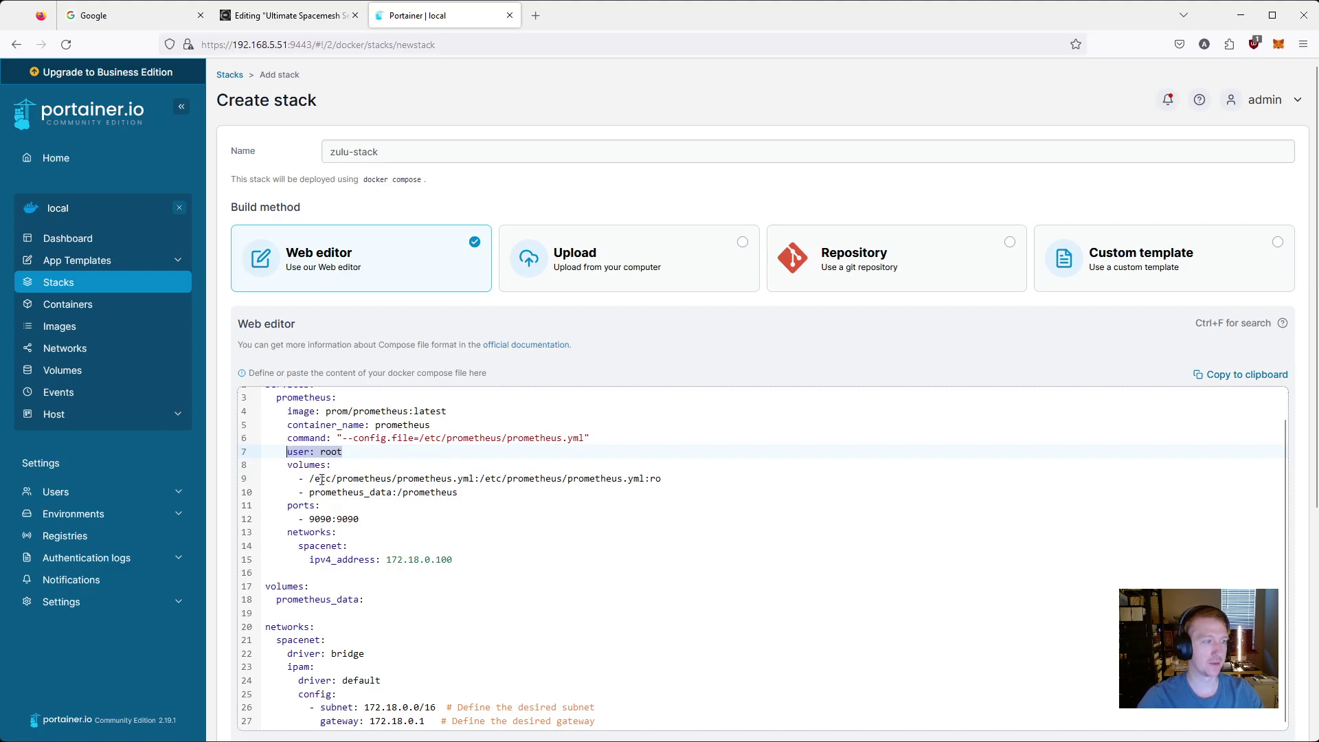
drag(661, 478, 649, 479)
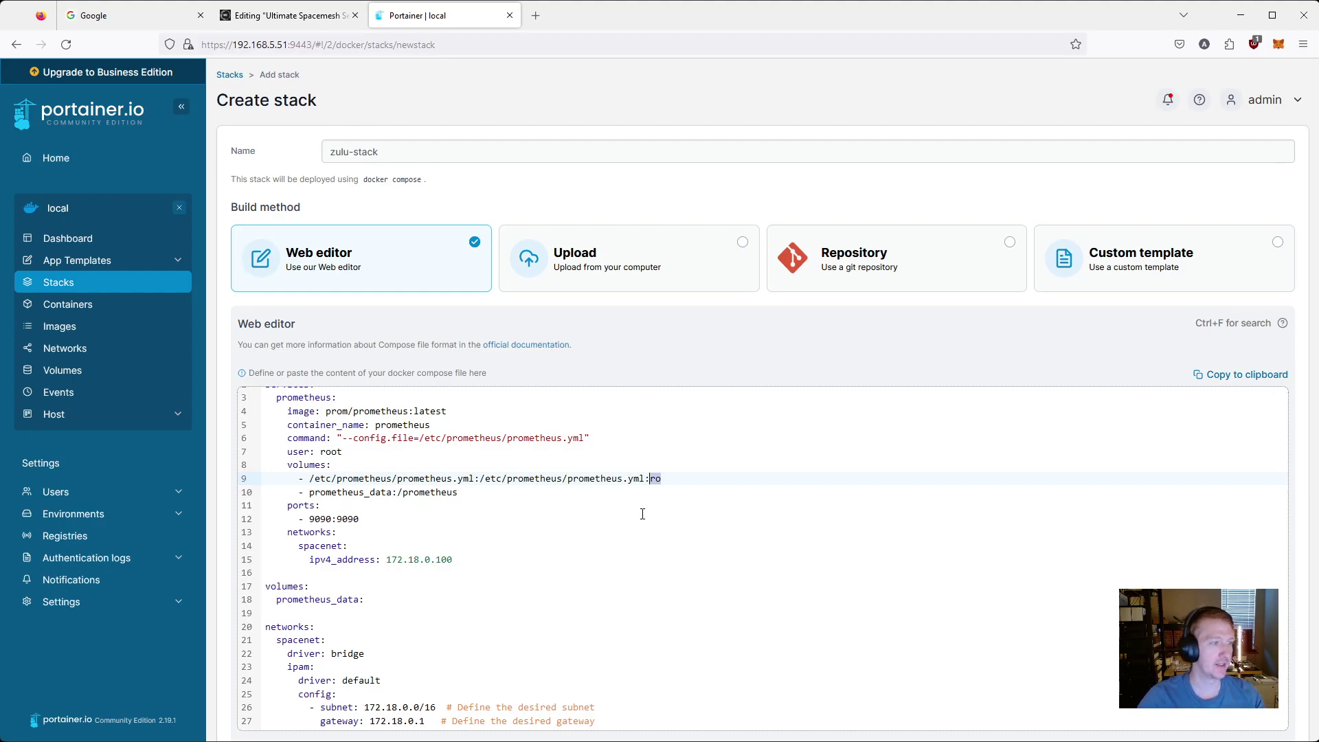
double_click(330, 492)
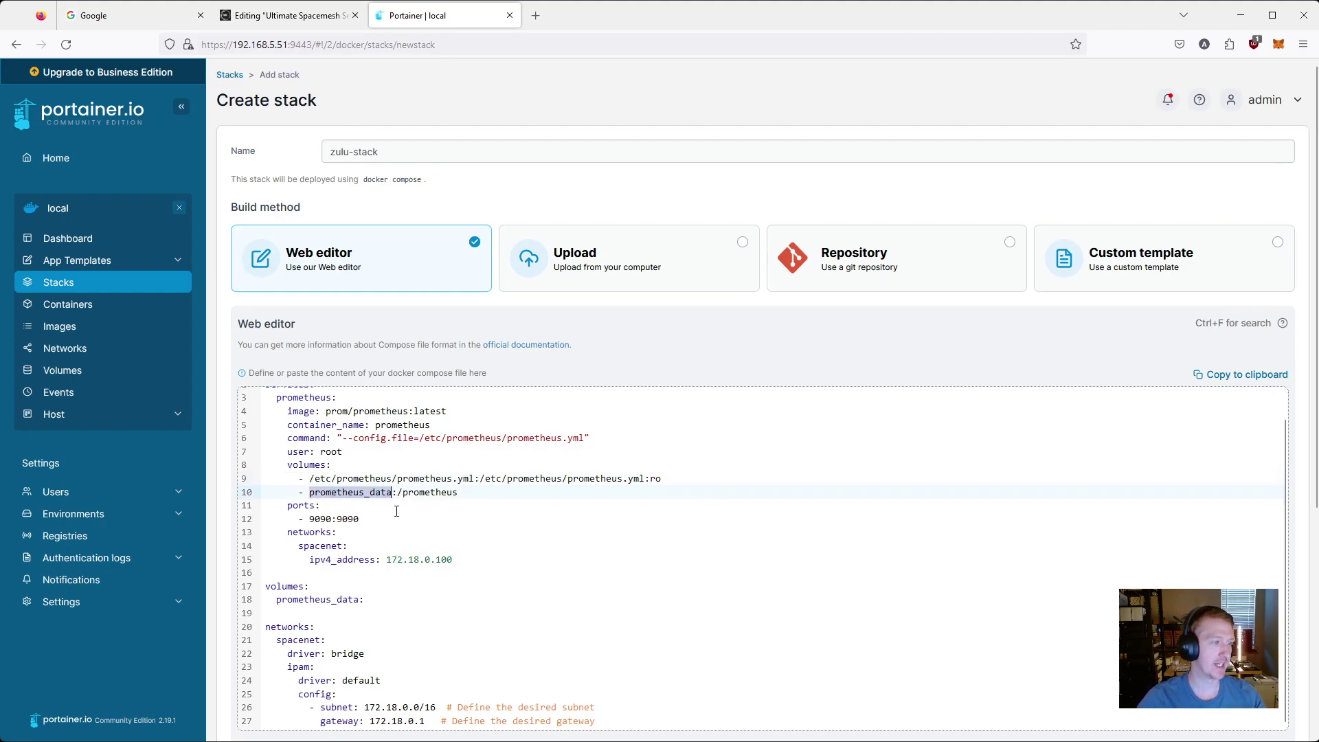
double_click(347, 599)
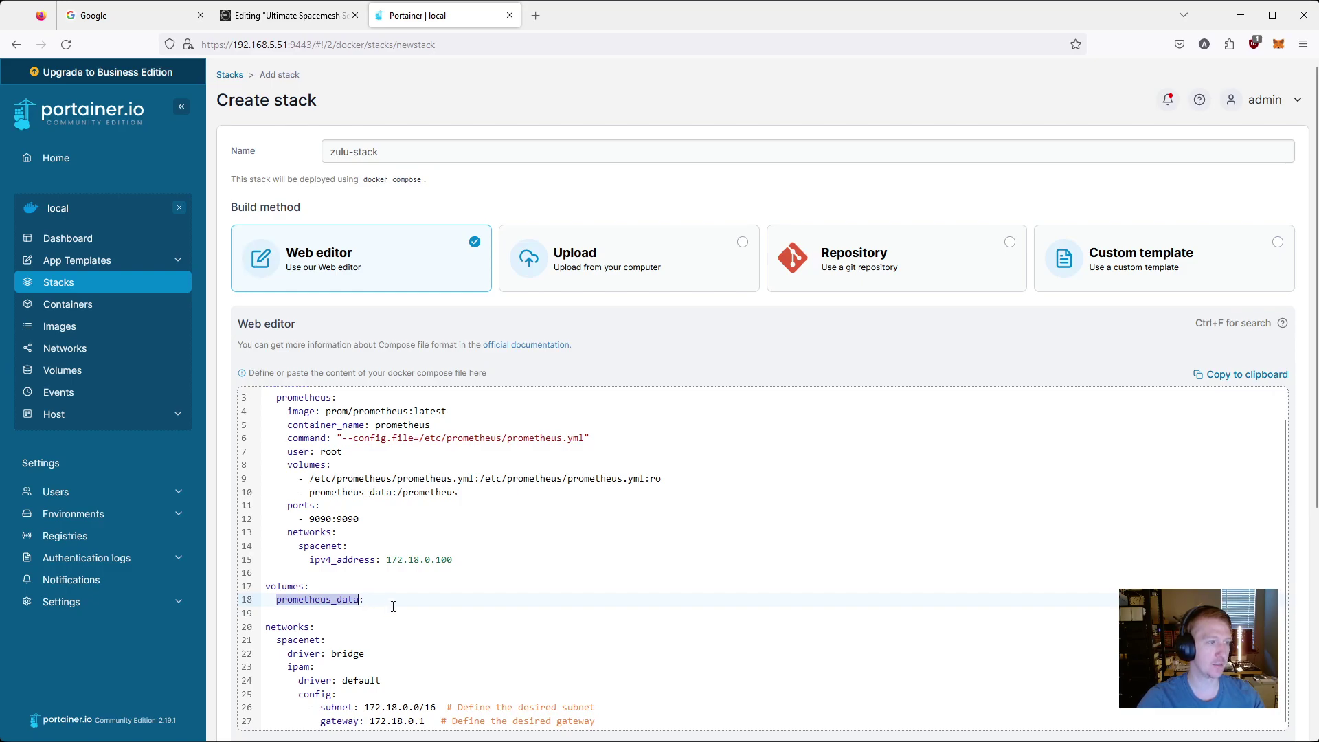
drag(457, 491, 398, 493)
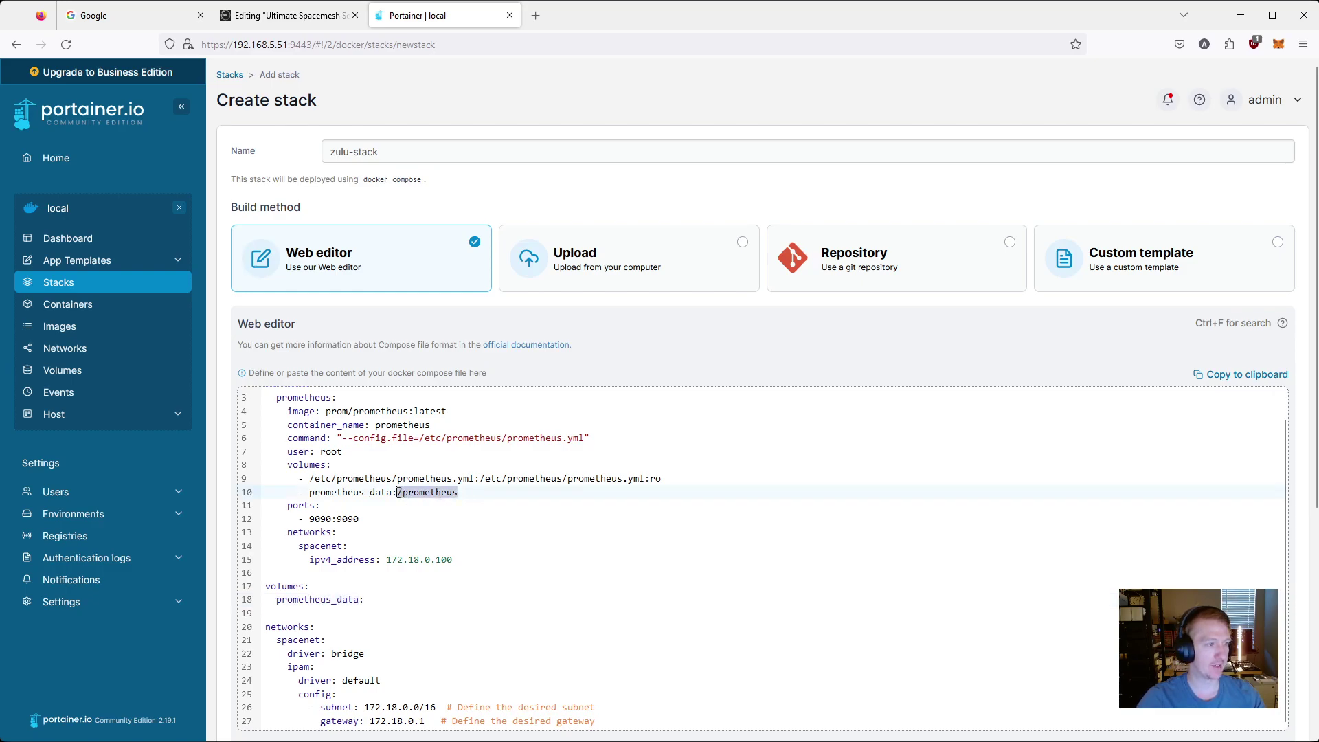
click(383, 518)
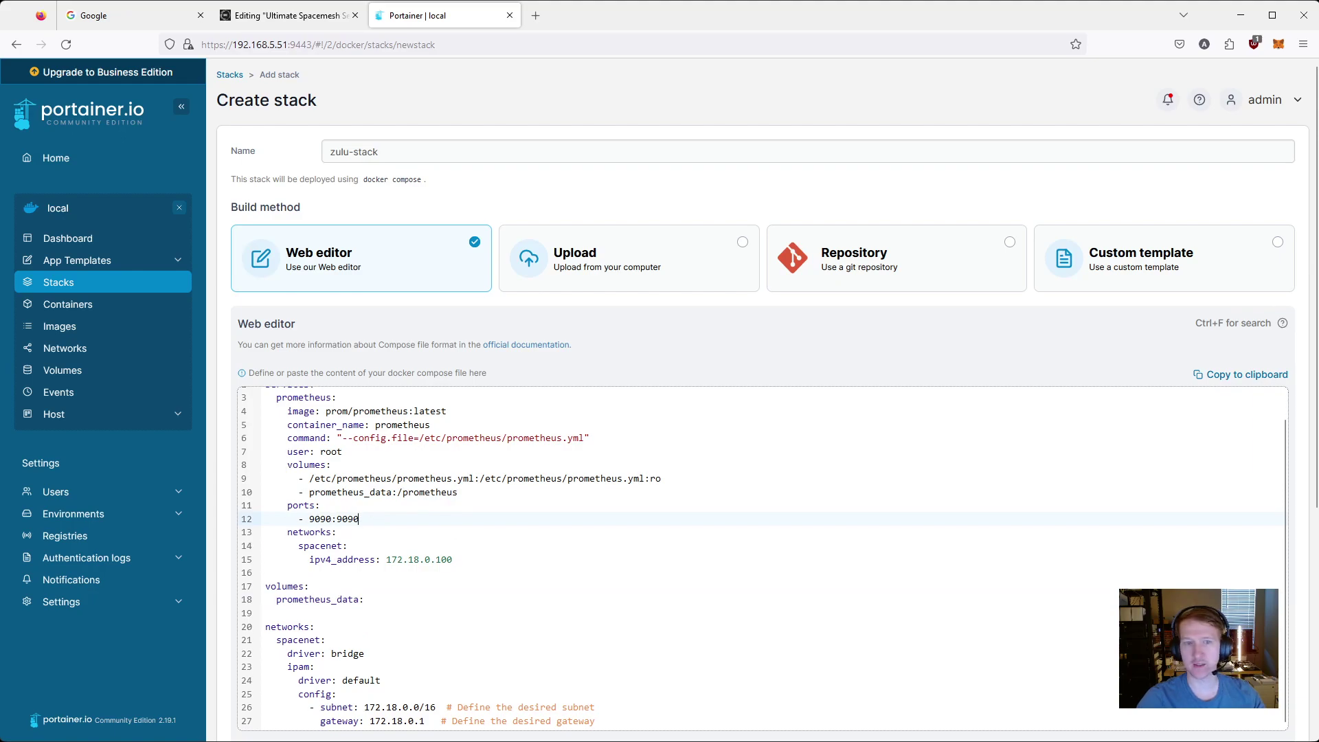
Step: Switch to the SSH terminal and reopen /etc/prometheus/prometheus.yml in nano to check the scrape target's address and port
key(alt+Tab)
key(Up)
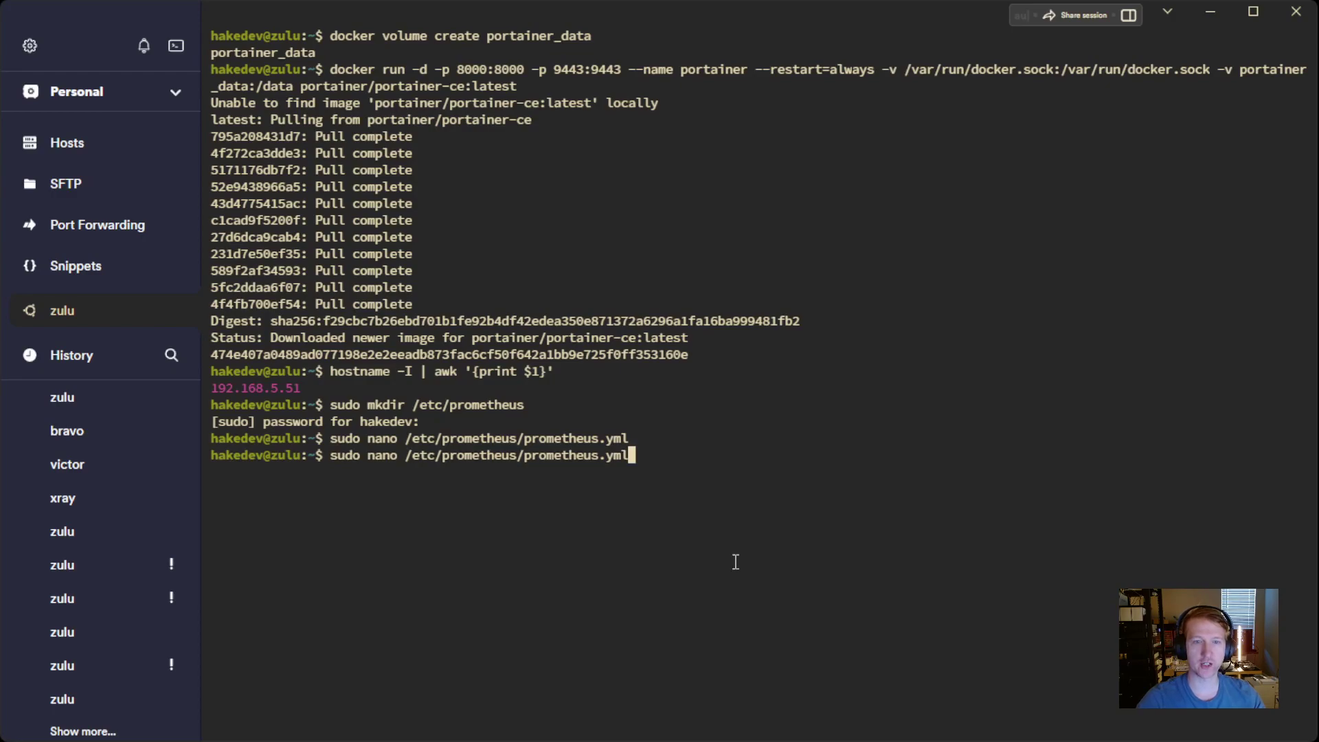
key(Return)
double_click(473, 163)
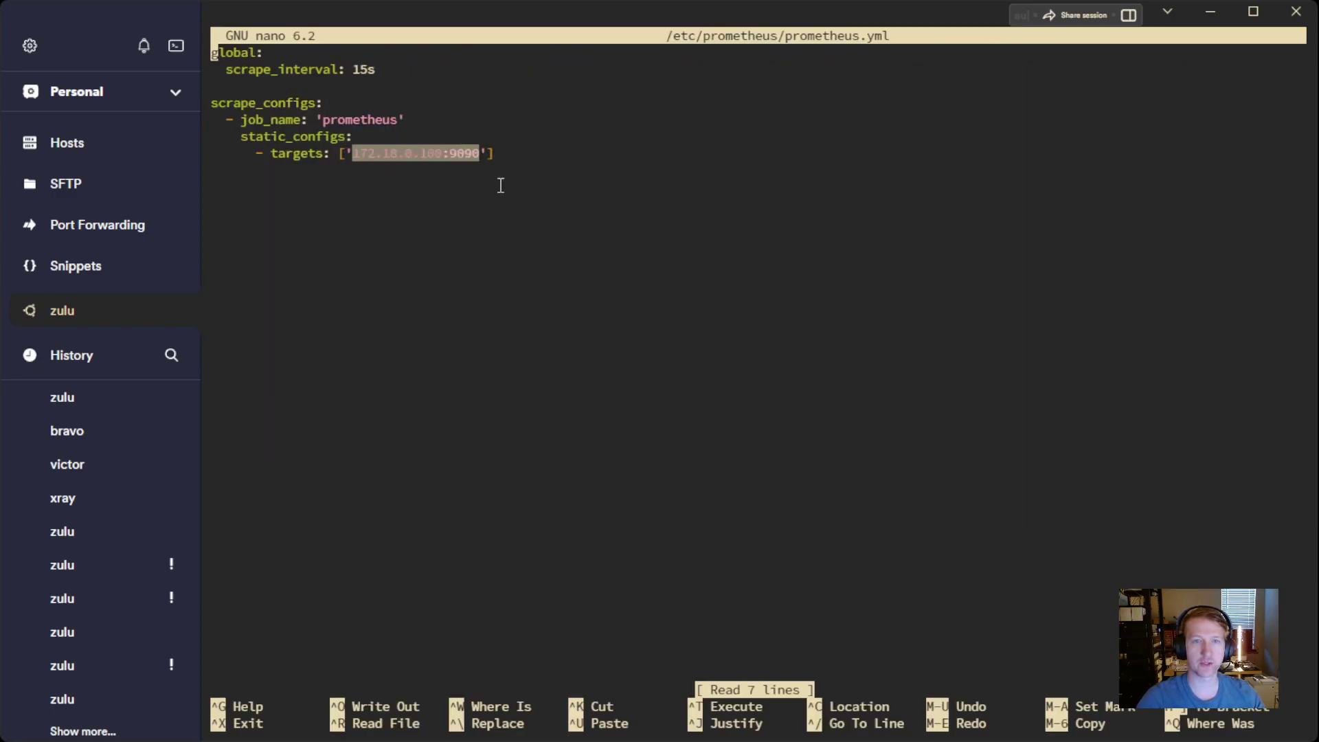
click(614, 281)
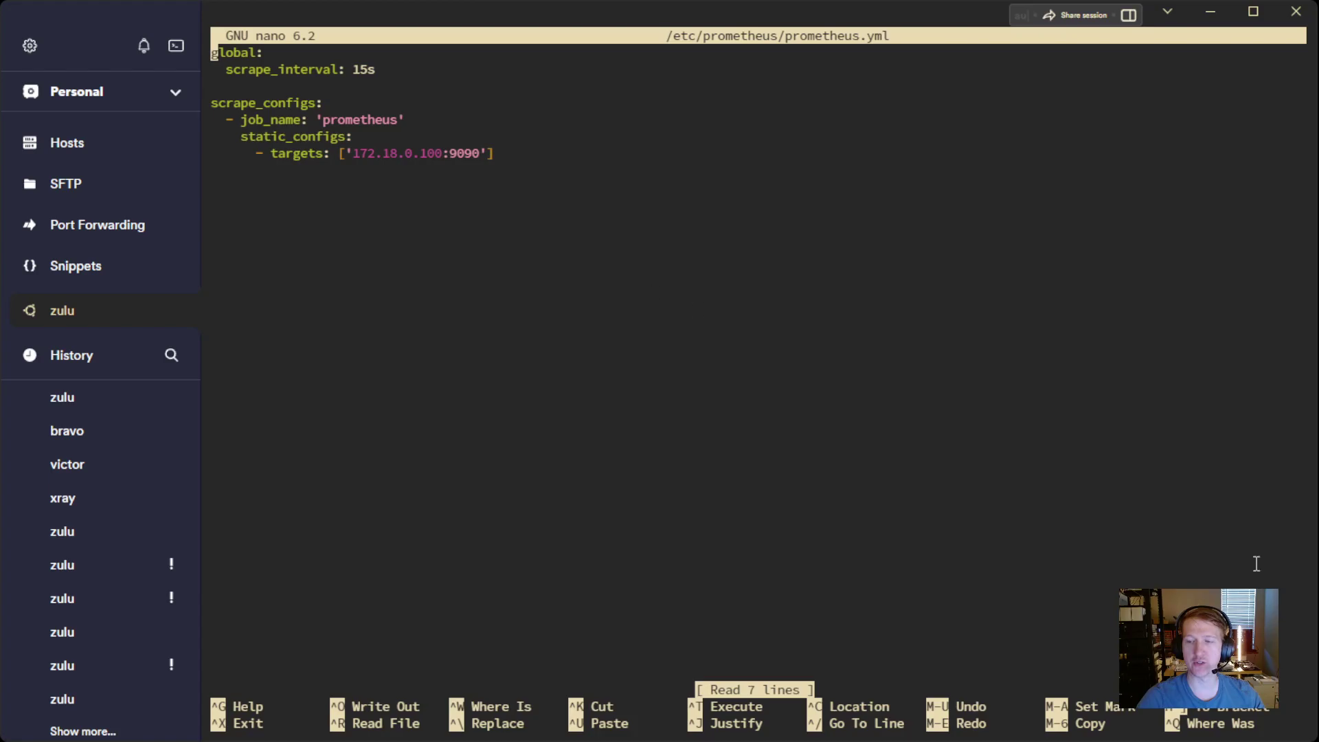
Step: Return to the stack in Portainer and examine the ipv4_address assigned to the prometheus service
key(alt+Tab)
click(452, 559)
drag(453, 559, 385, 560)
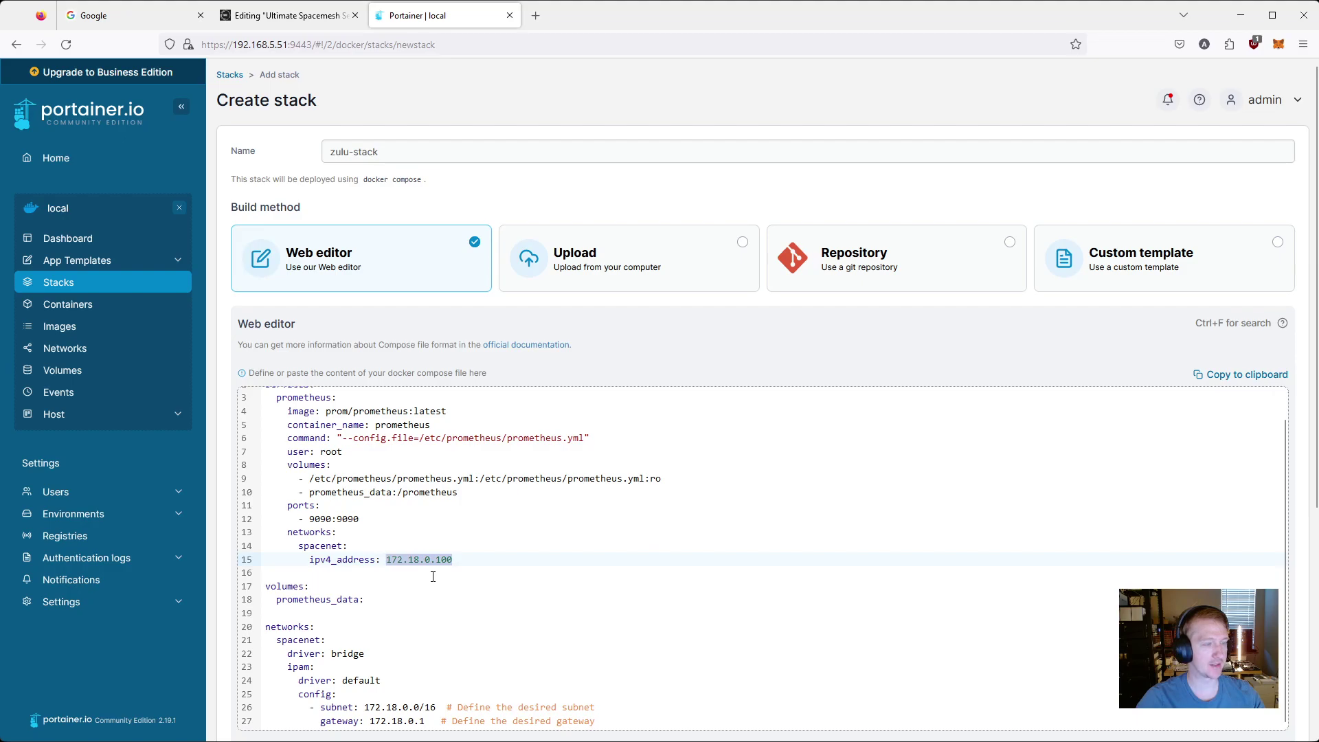
click(452, 560)
drag(452, 559, 390, 560)
click(500, 561)
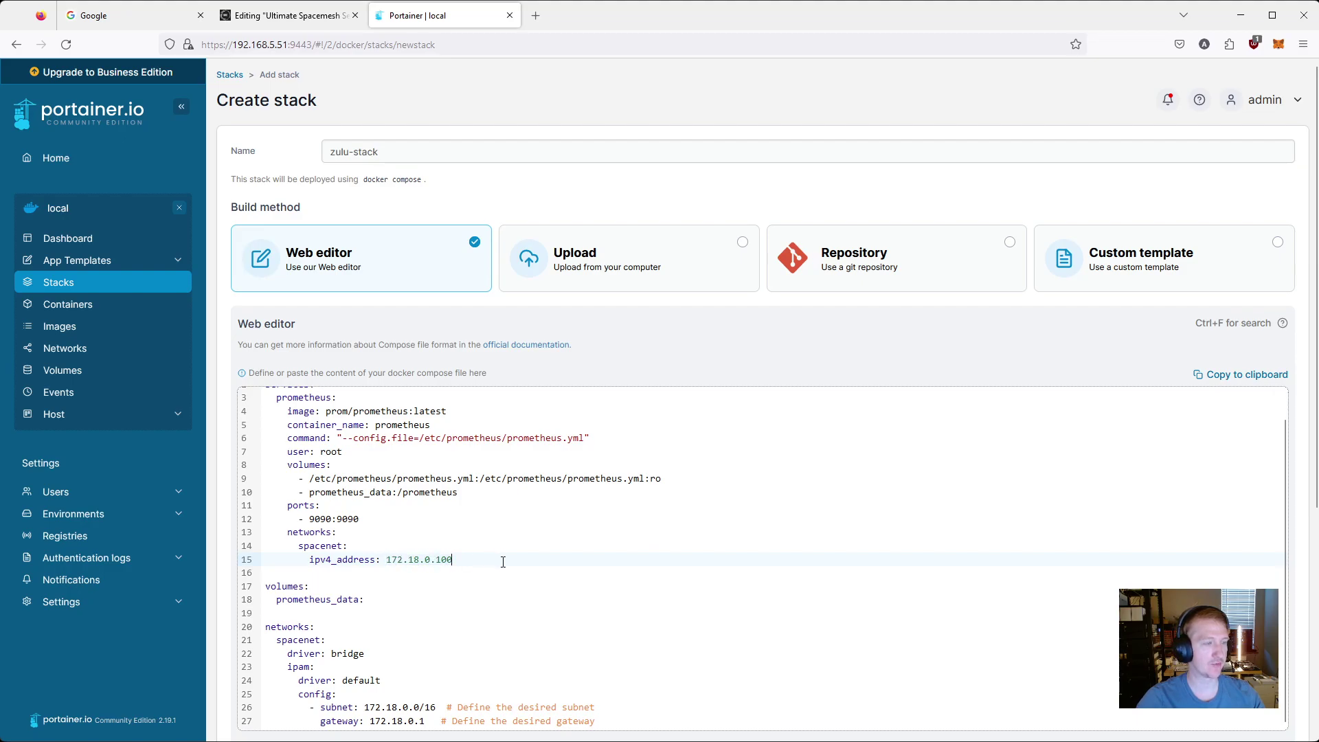
Step: Examine the prometheus service's networks entry and the matching spacenet definition in the top-level networks section
double_click(317, 544)
double_click(309, 532)
scroll(395, 549, down, 1)
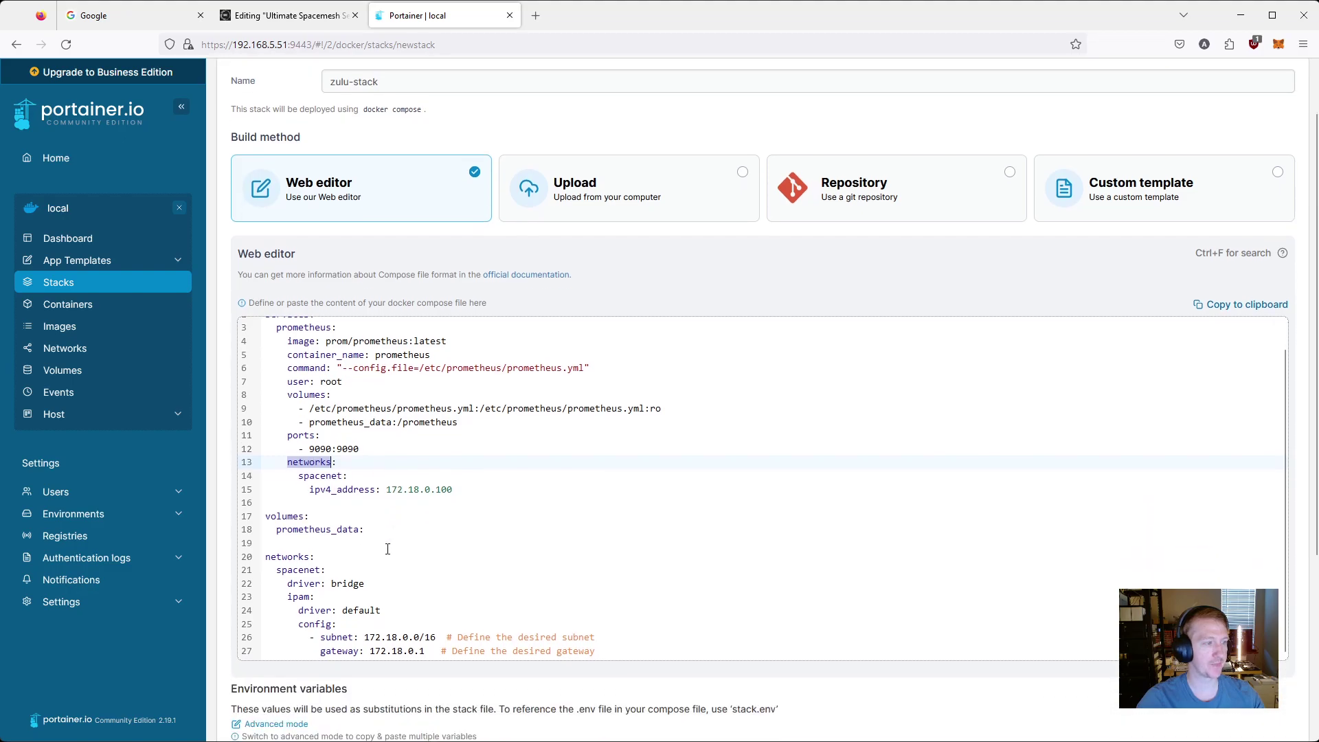
double_click(319, 477)
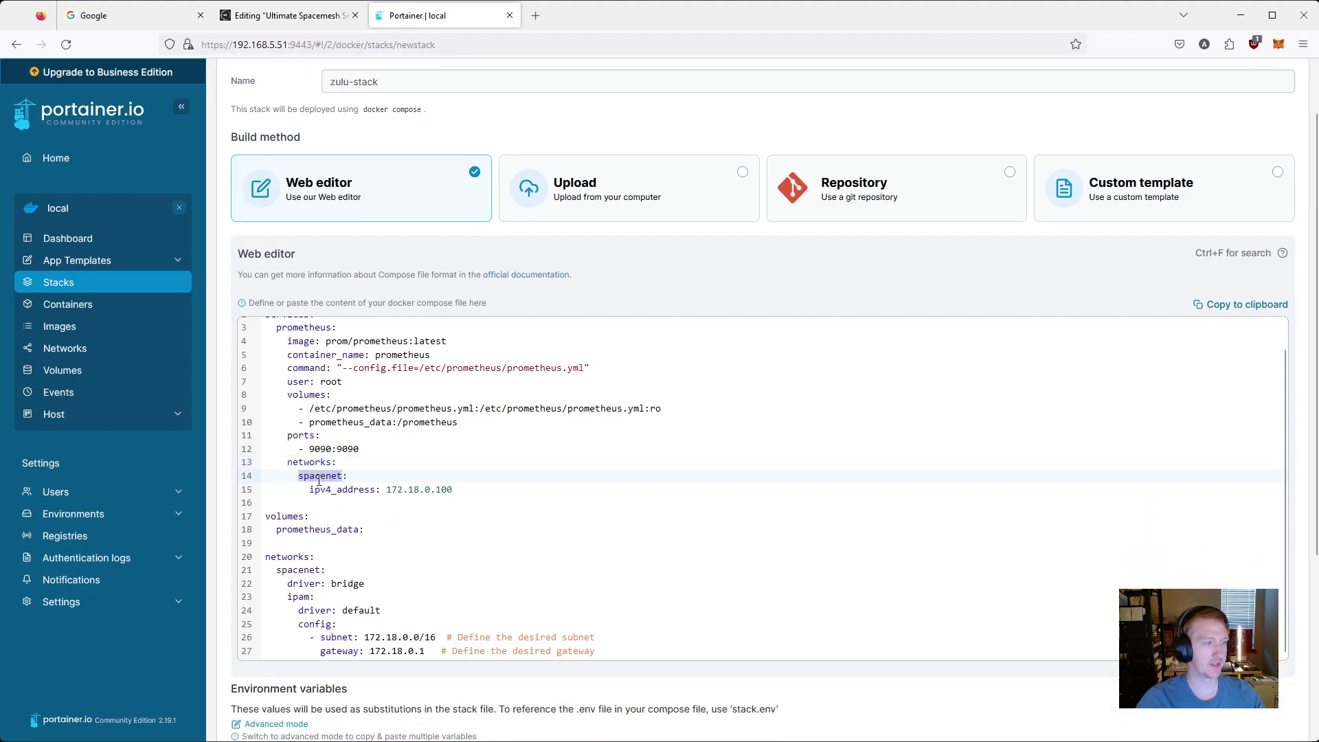
double_click(290, 556)
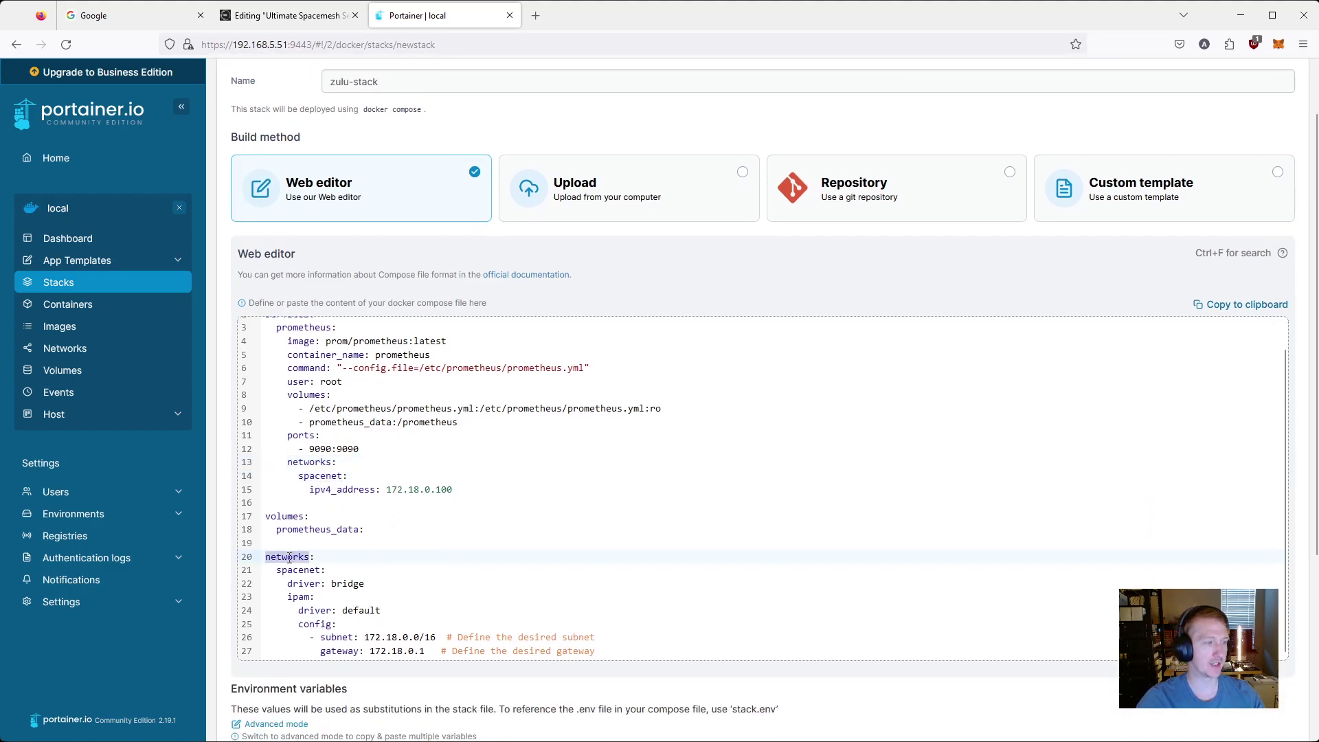
double_click(299, 570)
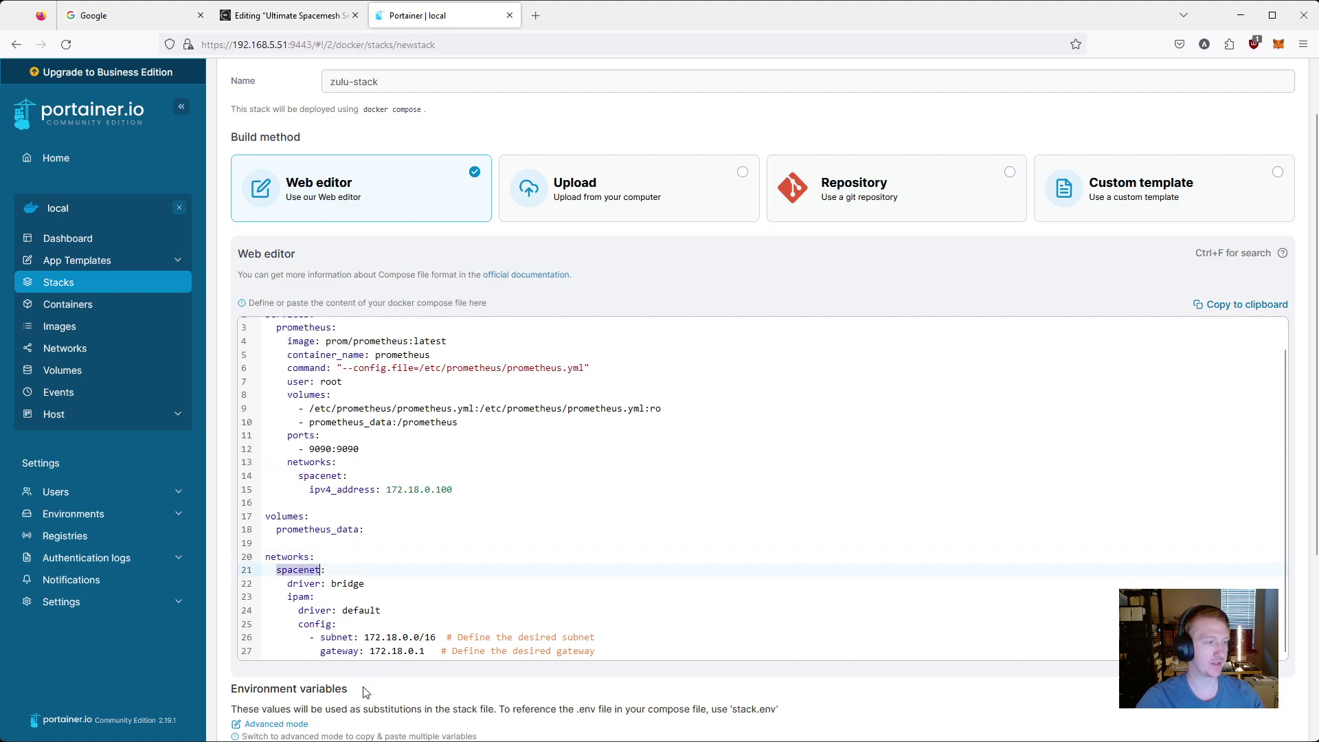
Step: Examine the spacenet network's driver, ipam driver, subnet and gateway settings in the compose code
double_click(308, 587)
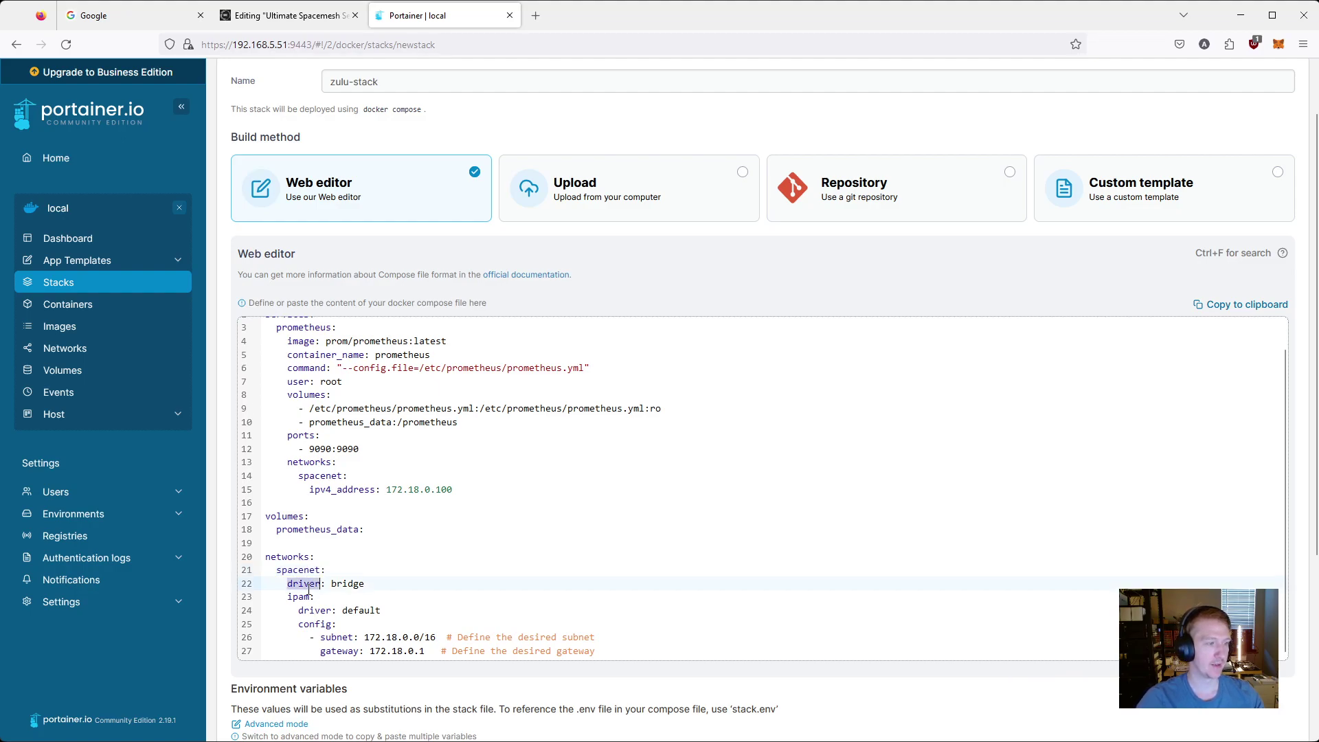
double_click(356, 585)
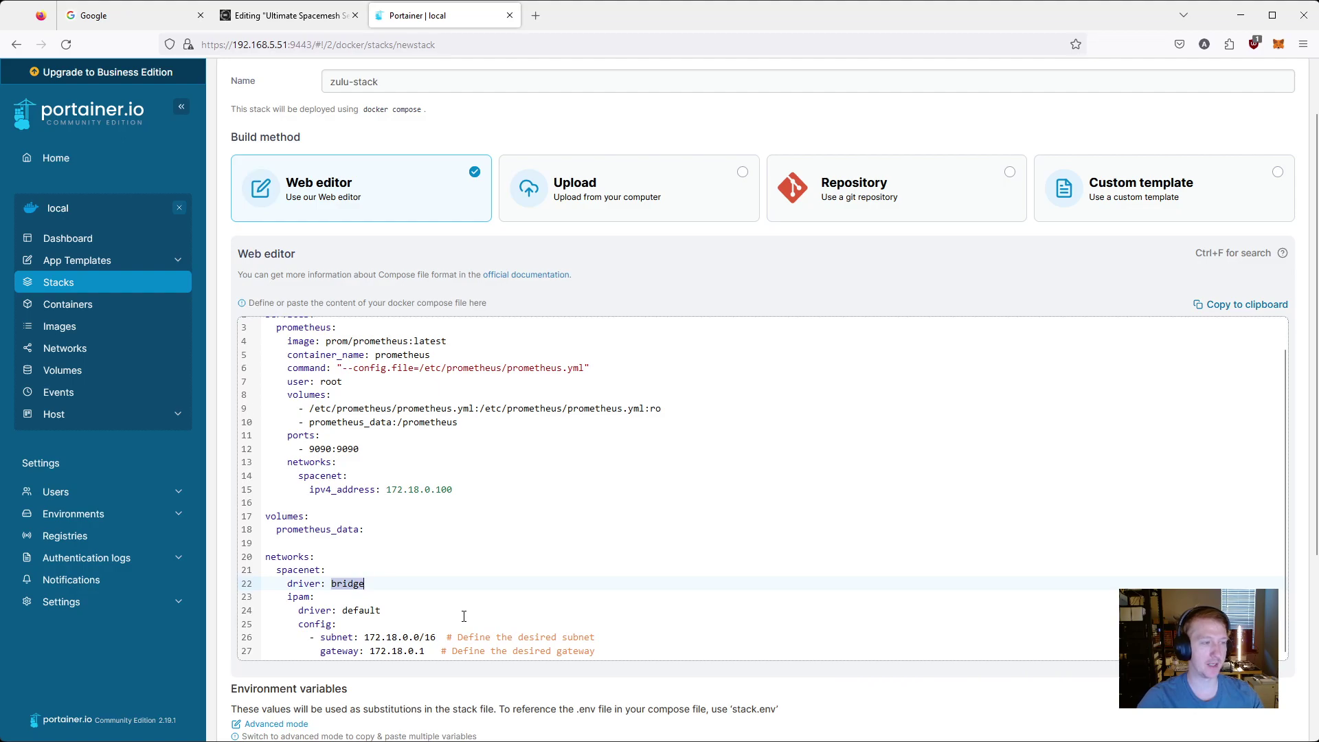
double_click(358, 610)
drag(437, 637, 375, 651)
click(373, 651)
Step: Highlight the ipv4_address value of the prometheus service in the compose code
scroll(601, 547, up, 1)
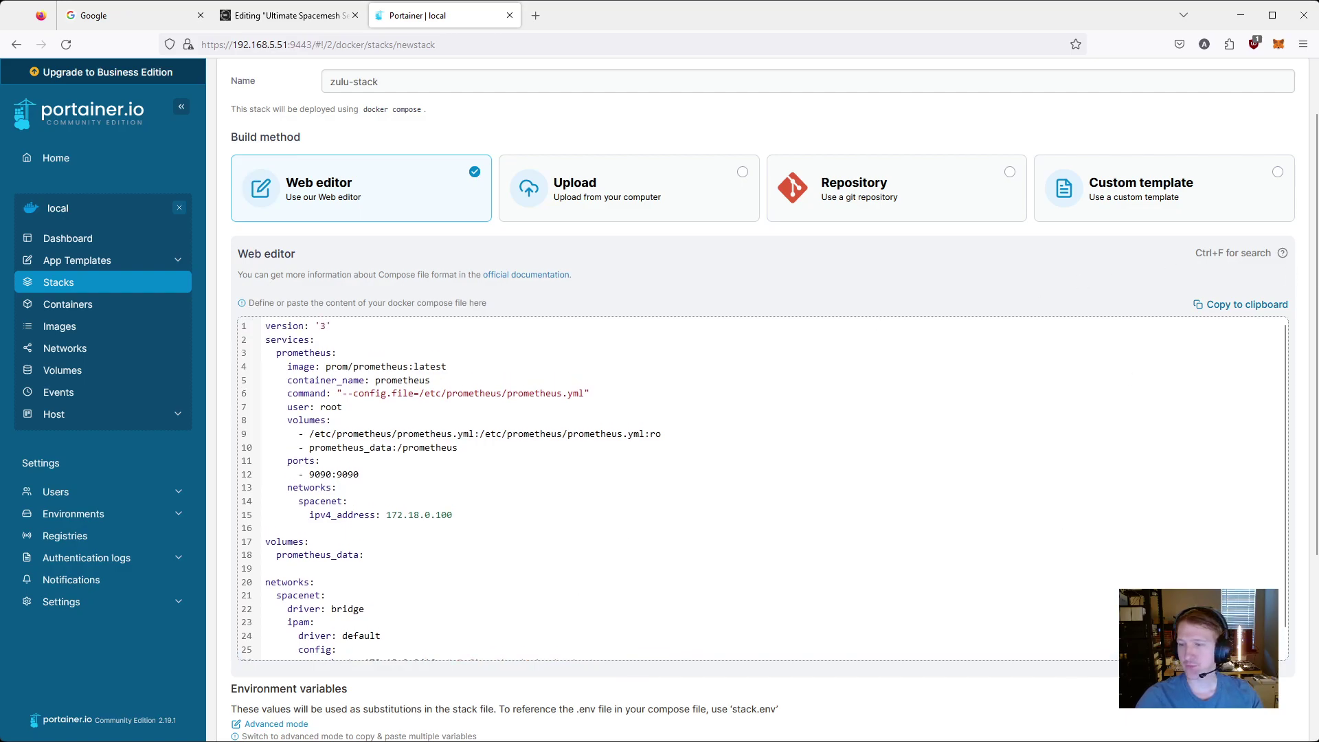
key(shift+Left)
key(shift+Left)
key(shift+Left)
key(shift+Left)
key(shift+Left)
key(shift+Left)
key(shift+Left)
key(shift+Left)
key(shift+Left)
key(shift+Left)
key(shift+Left)
key(shift+Left)
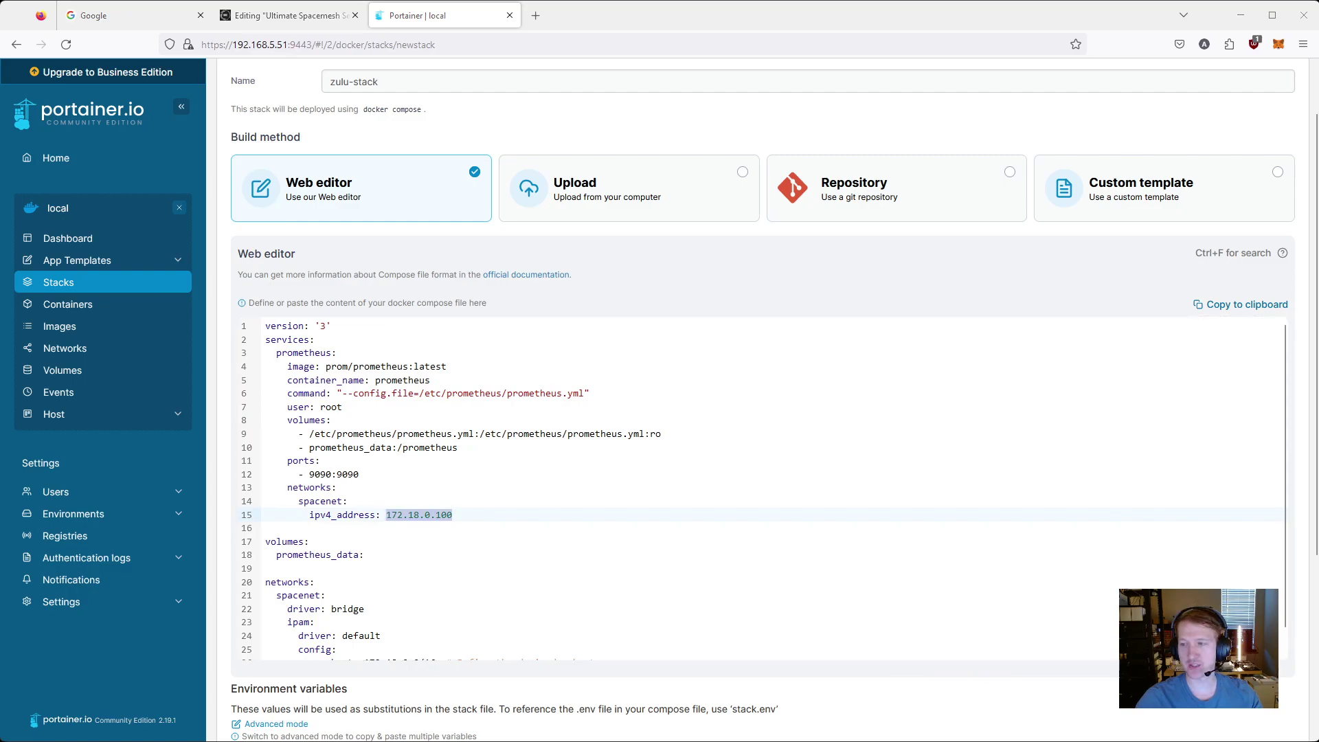
Step: Switch to the SSH terminal, compare the scrape target in prometheus.yml with the service's IP address, and exit nano
key(alt+Tab)
double_click(384, 154)
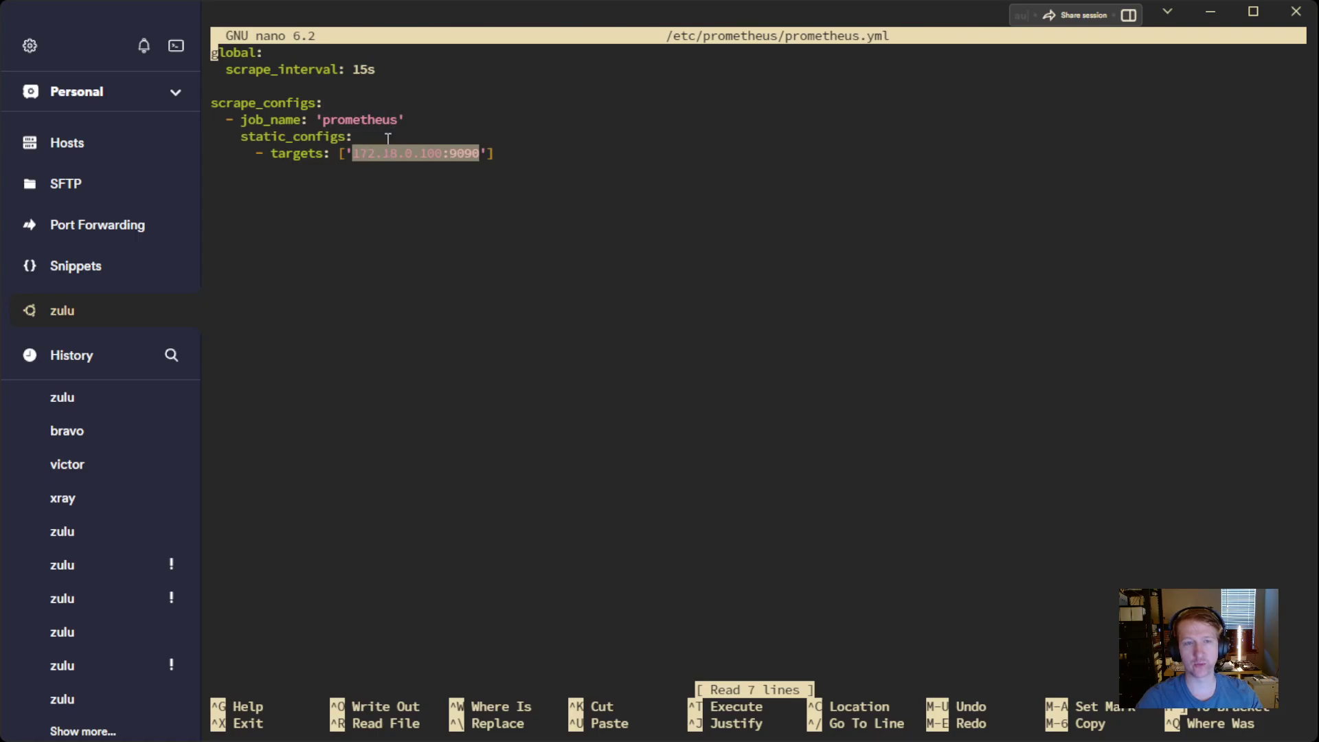
click(399, 390)
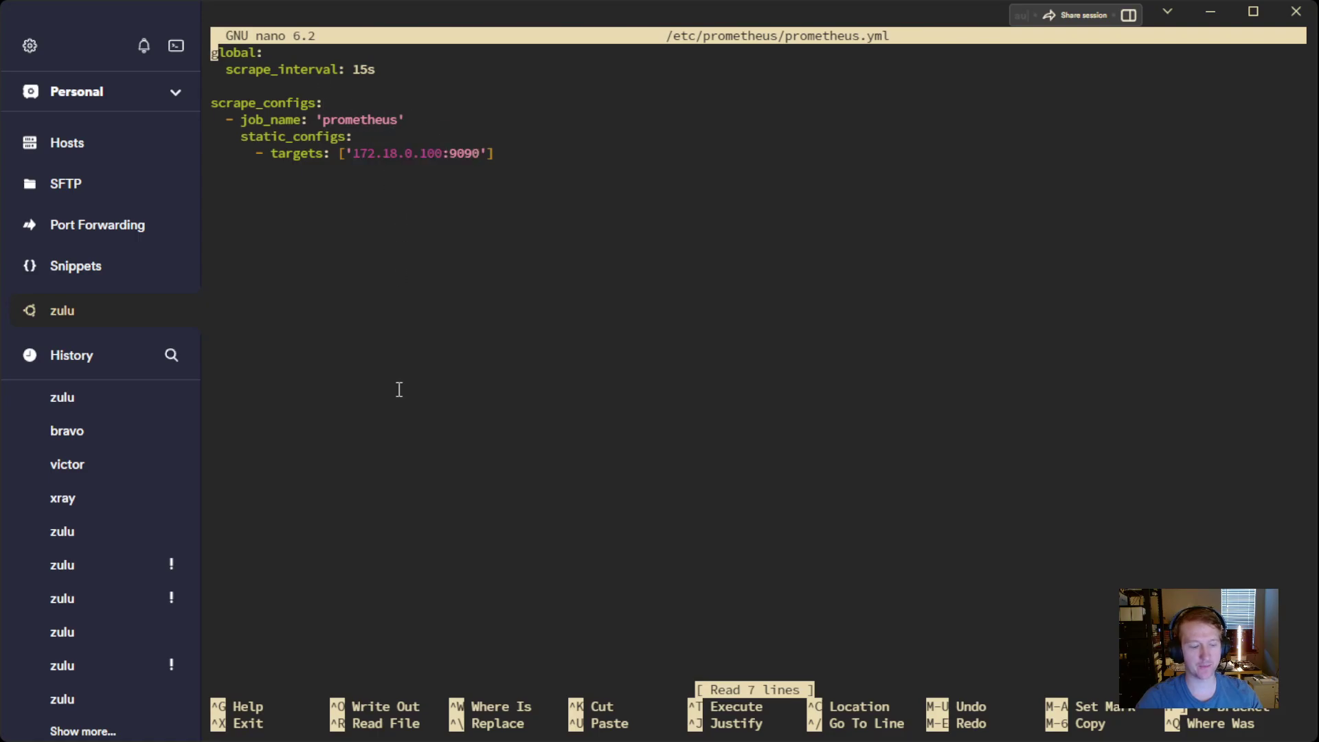
key(ctrl+x)
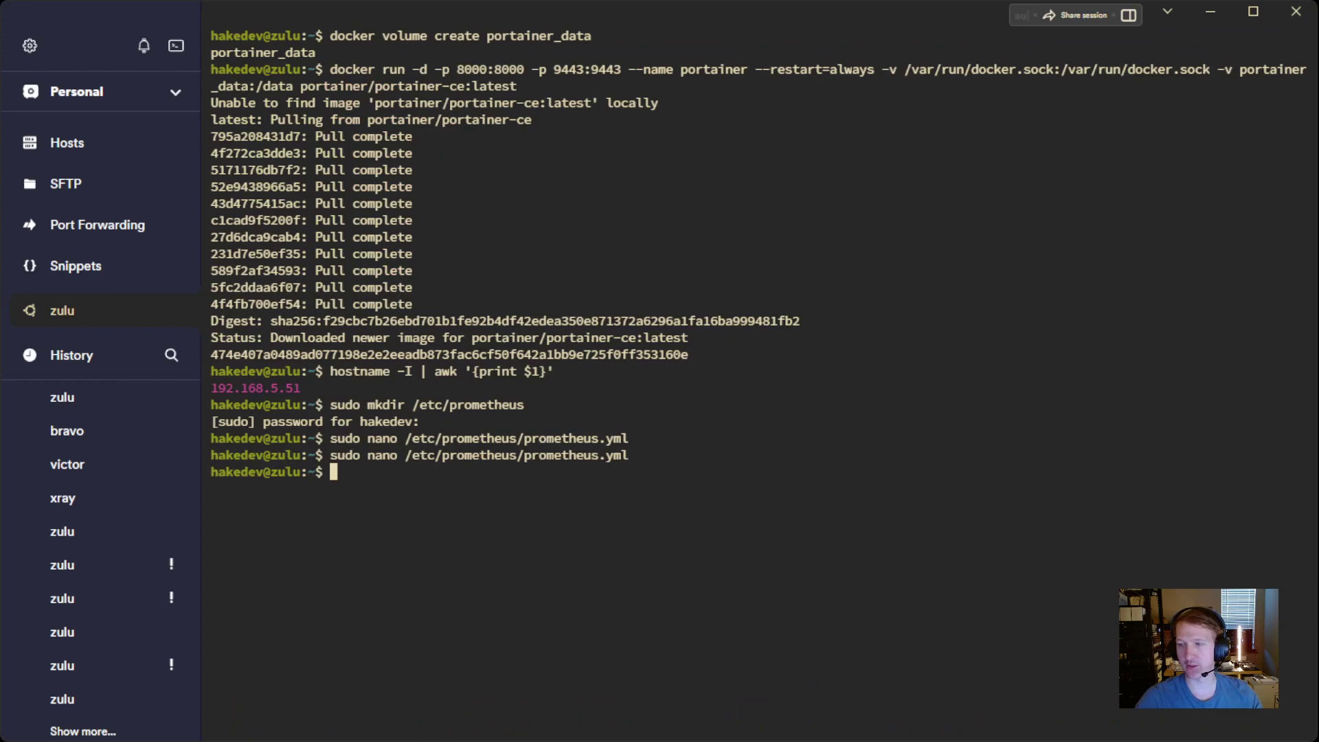
Step: Return to Portainer, deploy zulu-stack and check the prometheus container's IP address in the container list
key(alt+Tab)
click(471, 582)
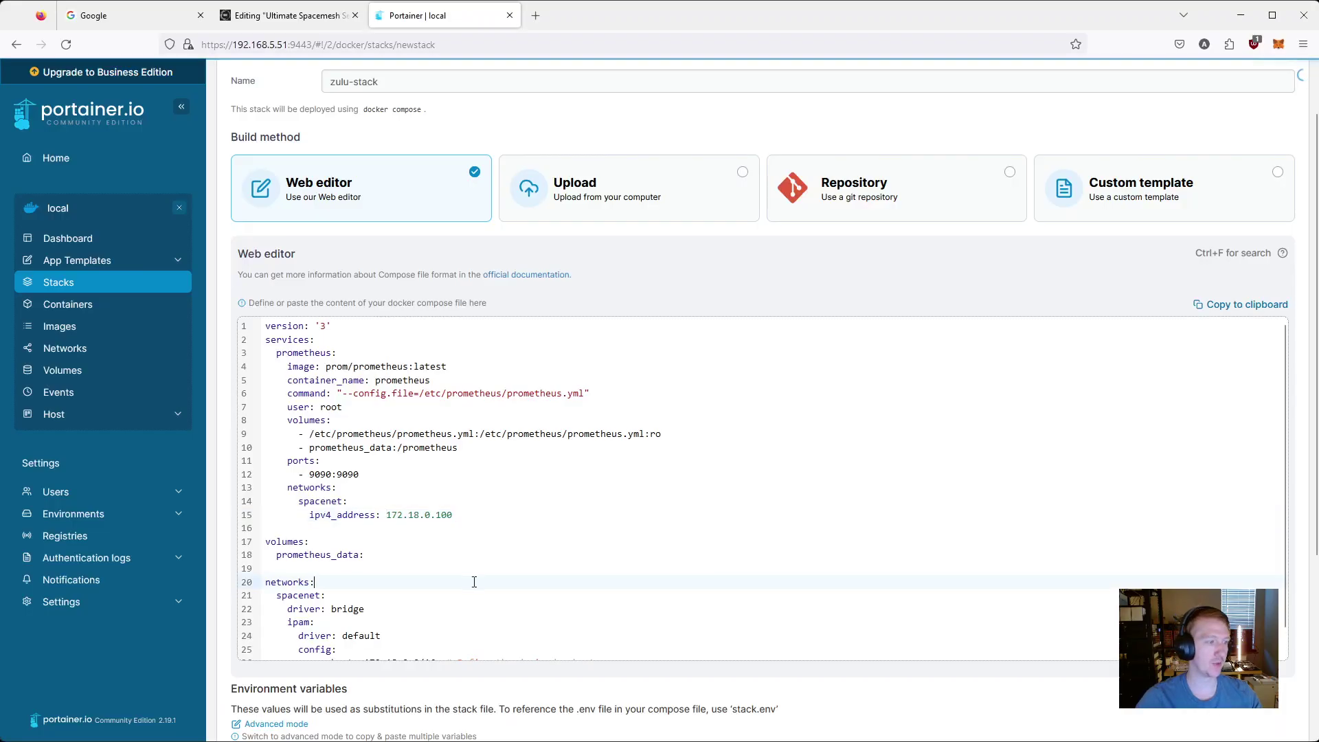
scroll(471, 582, down, 5)
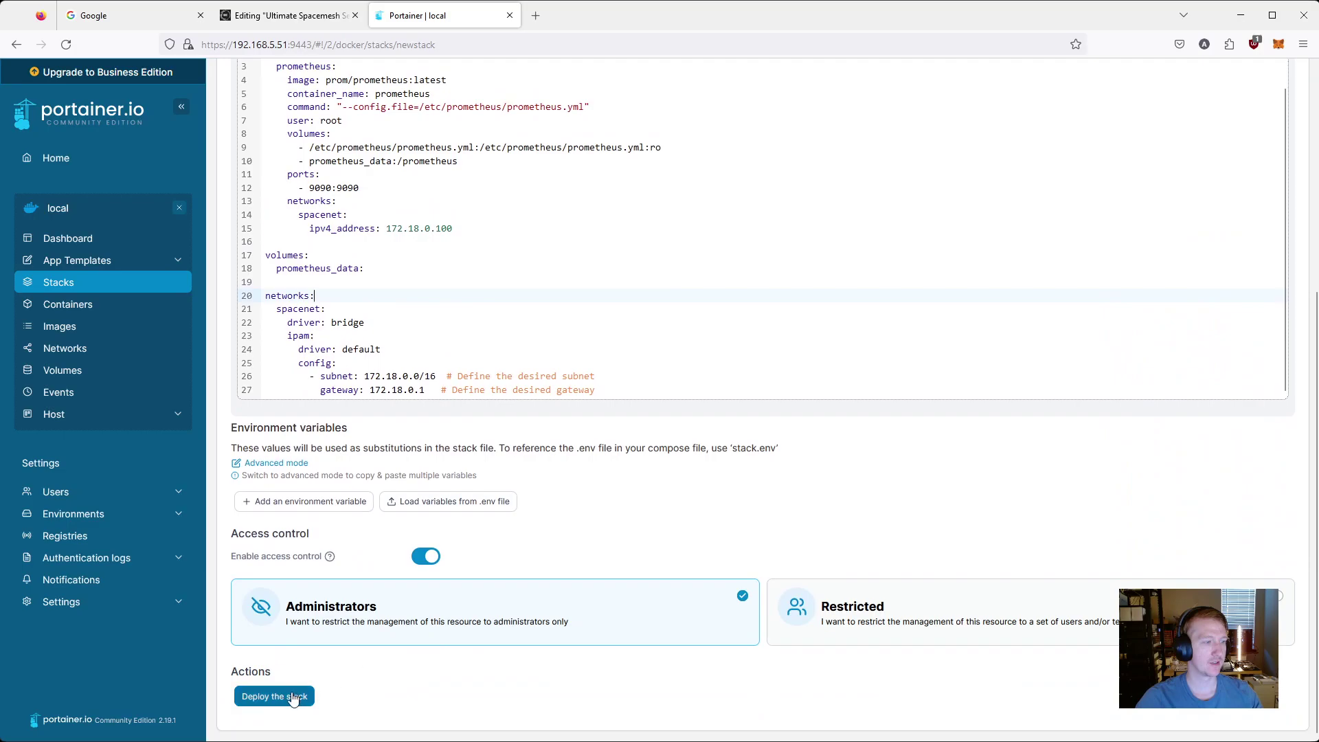
click(294, 697)
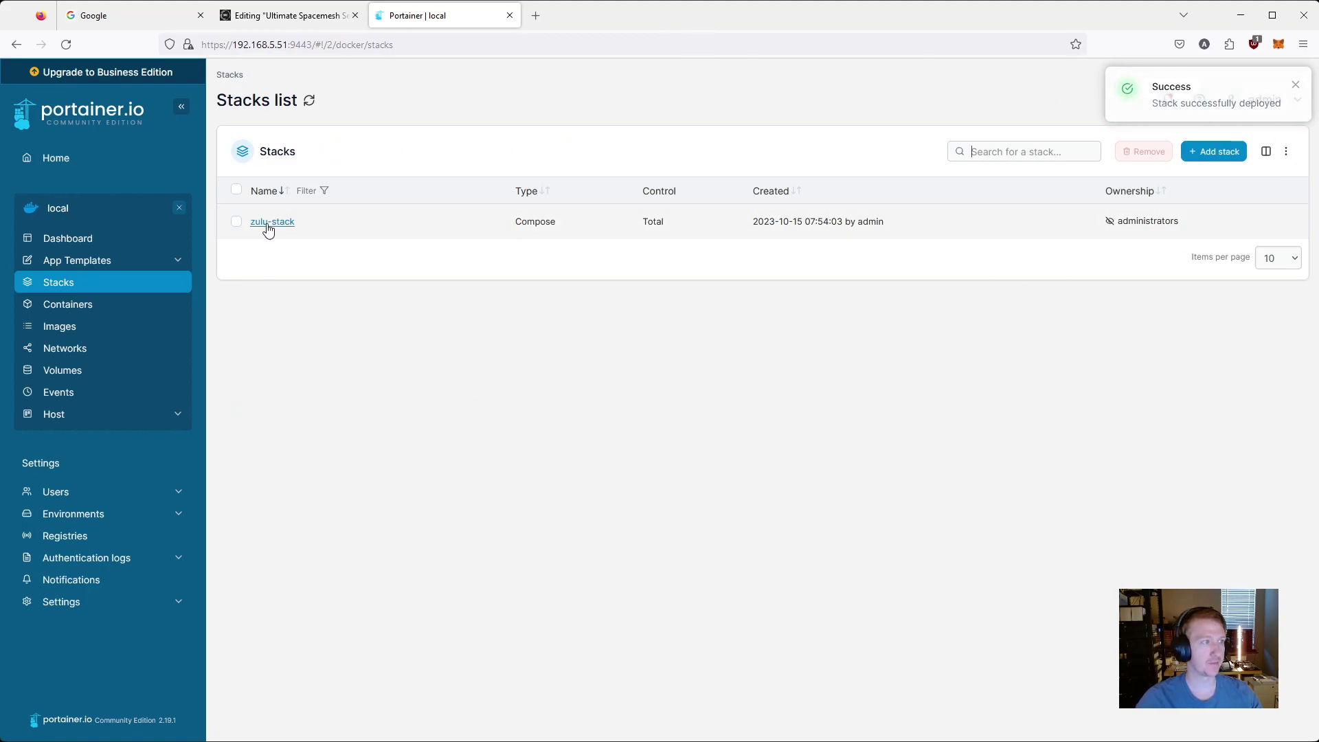
click(79, 305)
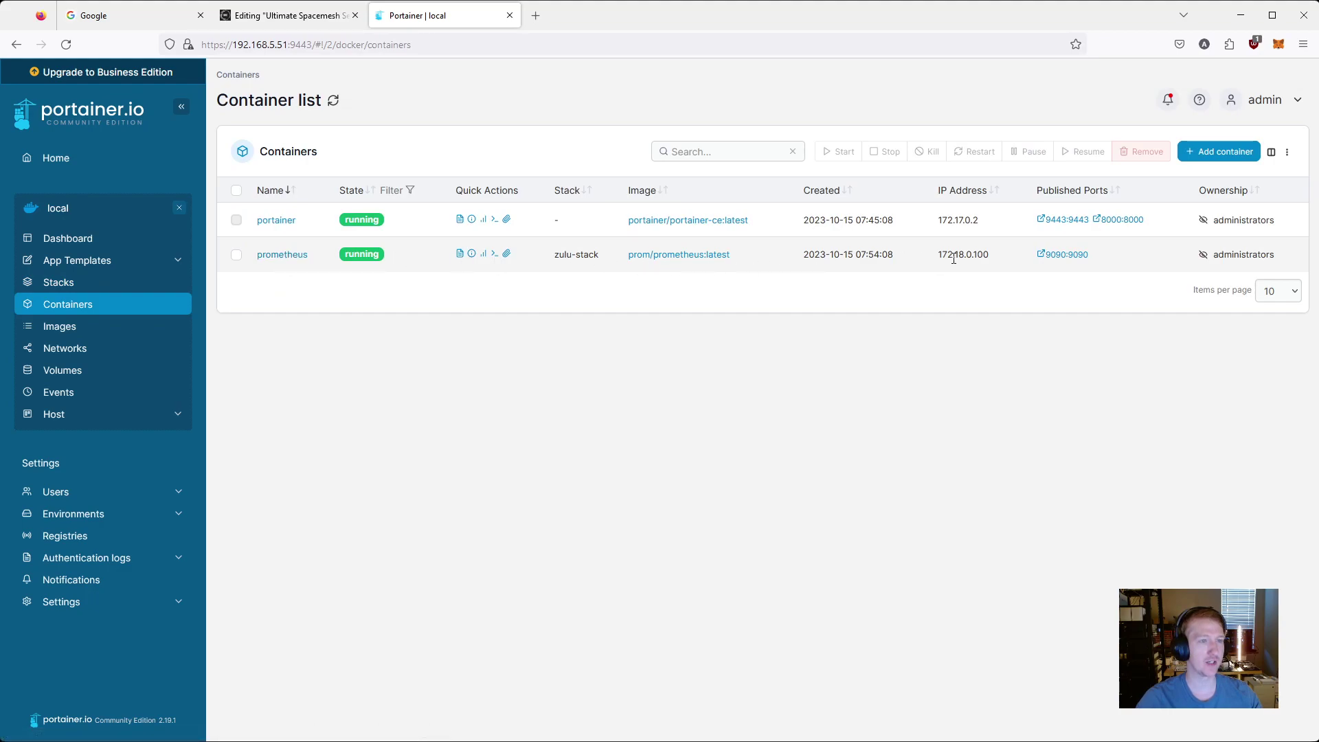
drag(938, 256, 990, 256)
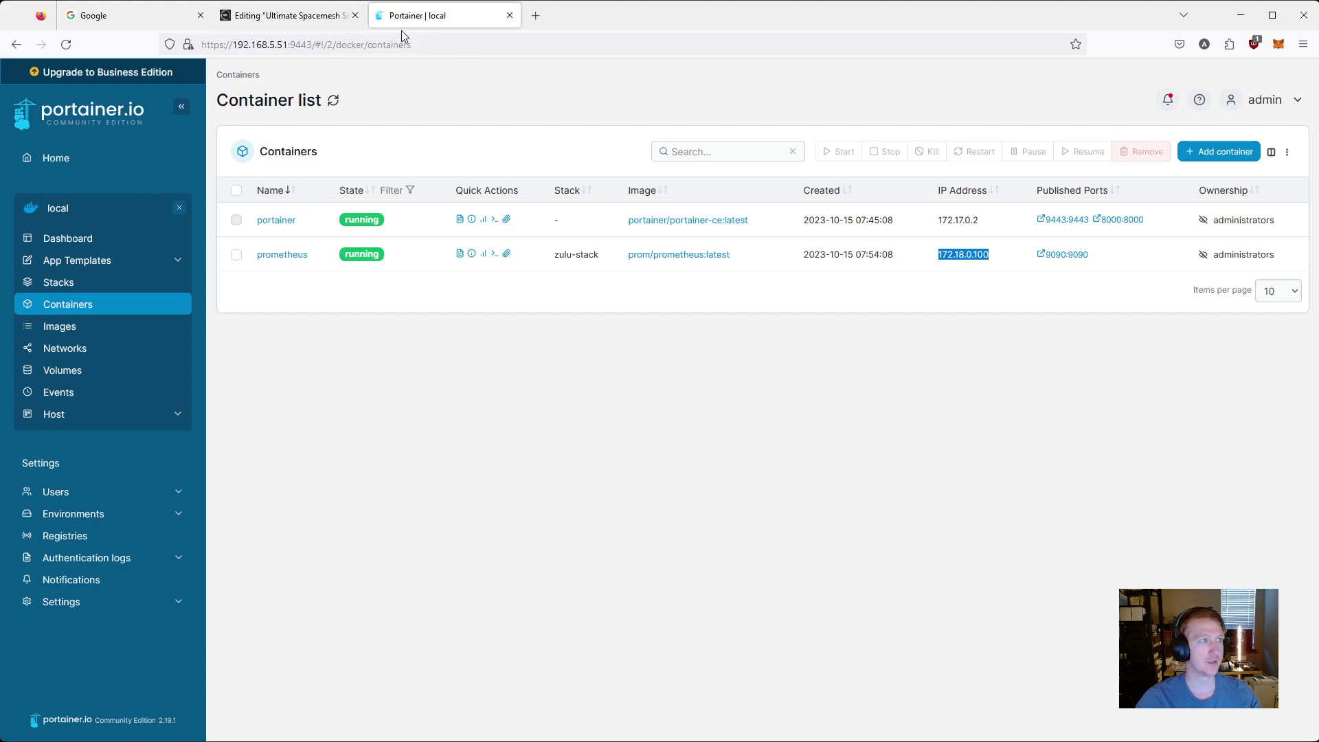
Step: Open the Prometheus web interface at 192.168.5.51:9090 in a new browser tab, reusing the server IP from Portainer's address
drag(289, 44, 233, 44)
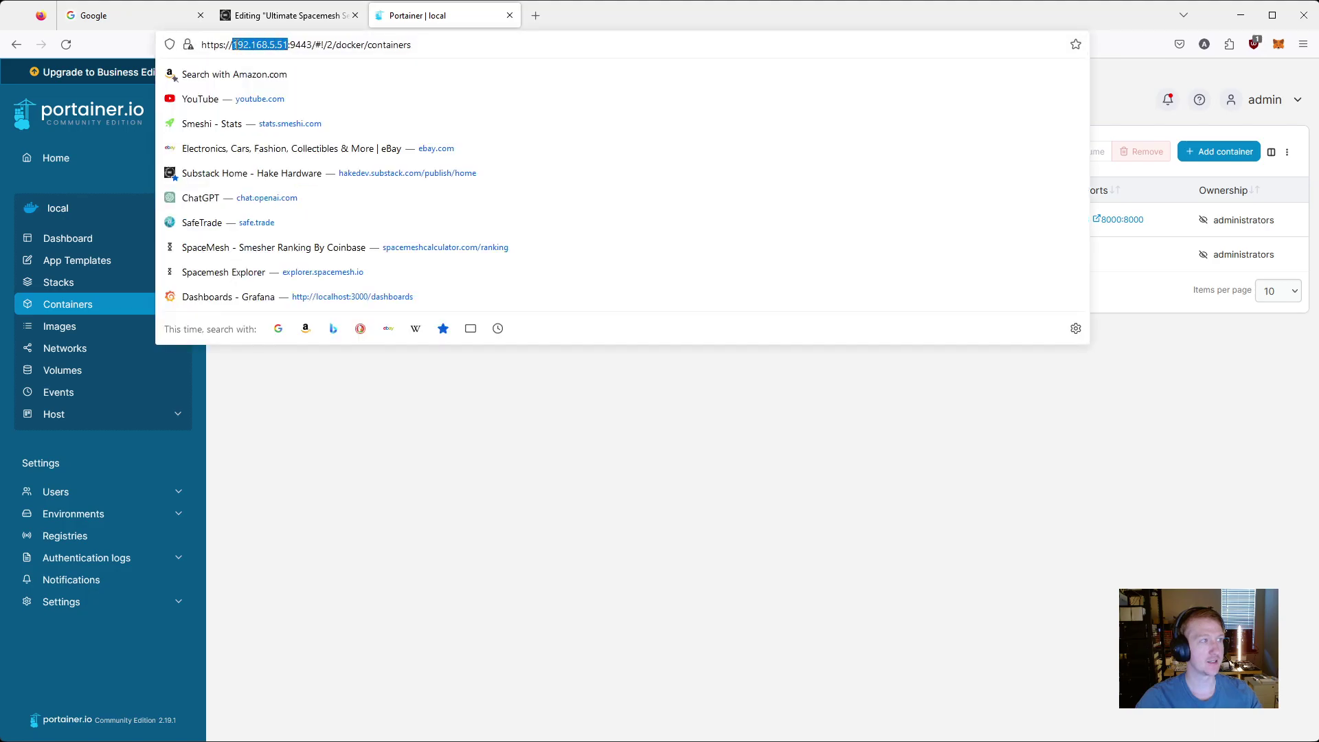
click(535, 16)
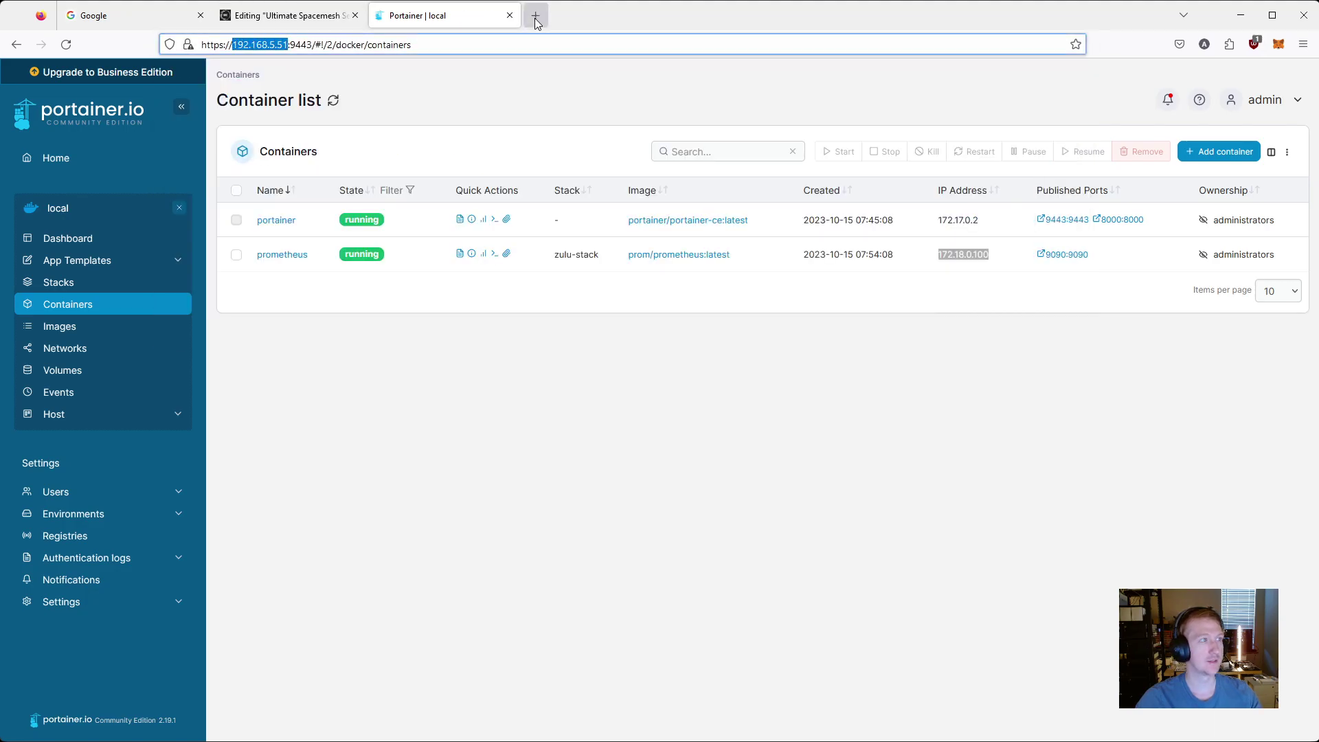
key(ctrl+v)
text(:)
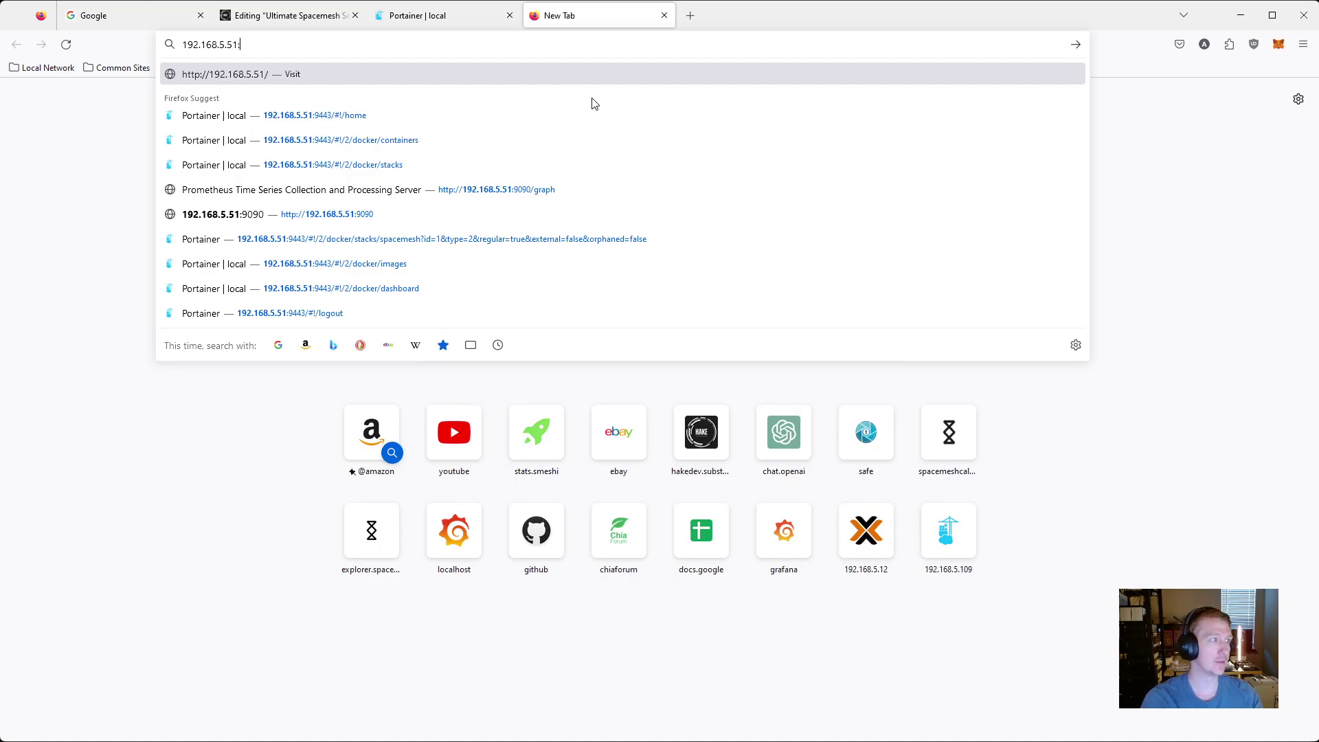
text(9090)
key(Return)
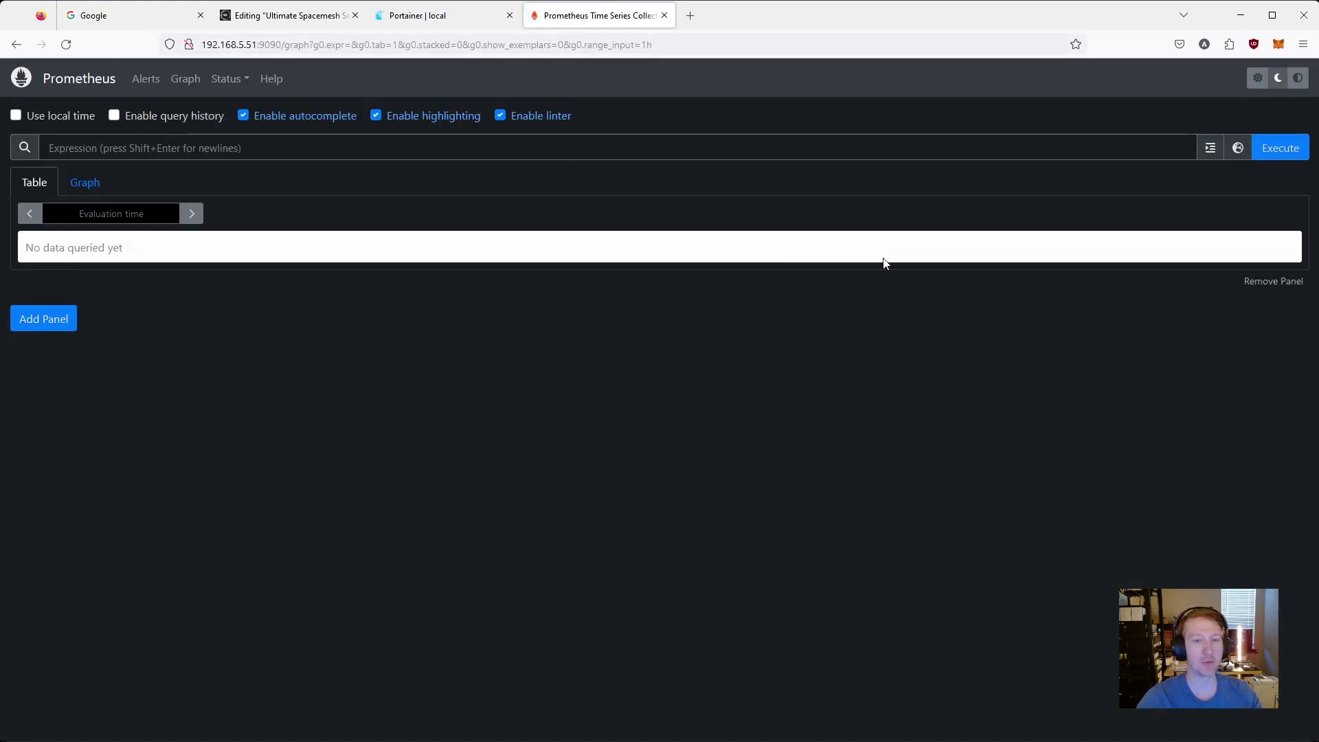
Step: Examine the prometheus job's labels on the Service Discovery page and its endpoint state on the Targets page
click(230, 79)
click(279, 248)
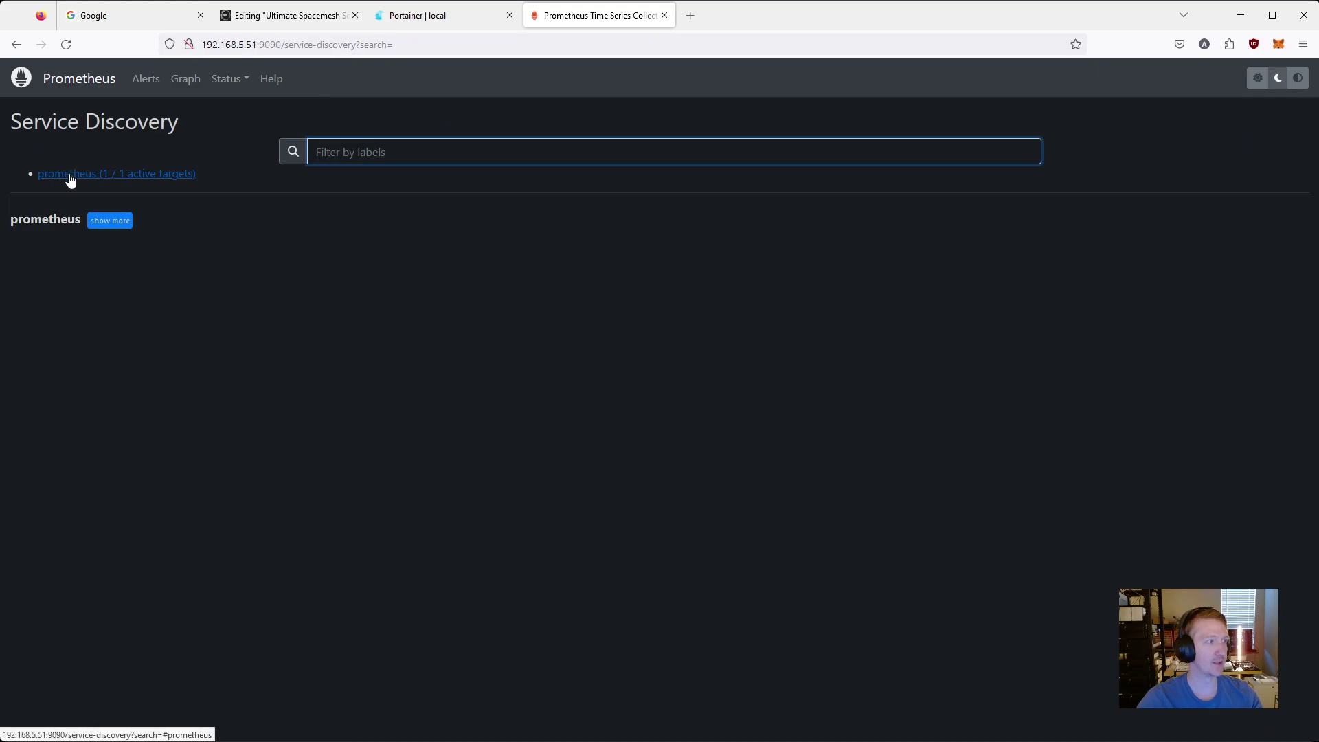
click(110, 221)
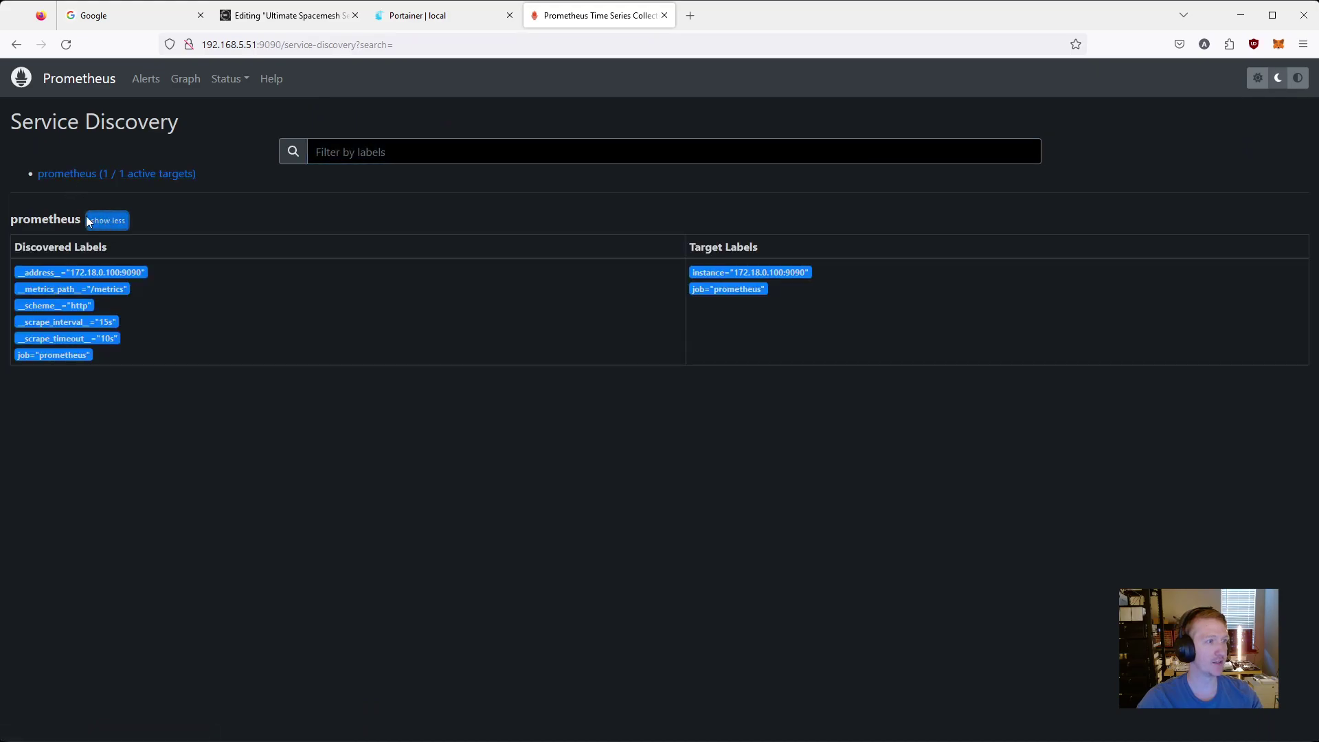
click(108, 221)
click(130, 174)
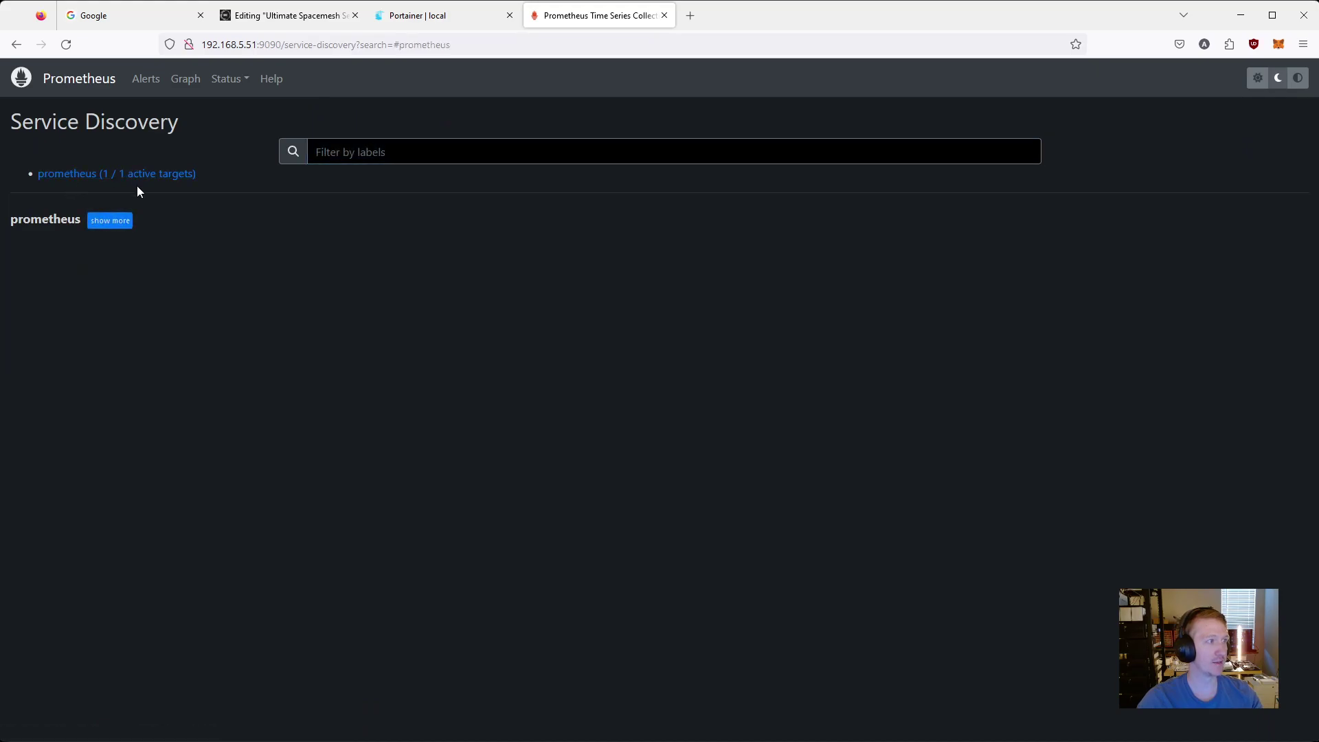
click(232, 79)
click(250, 221)
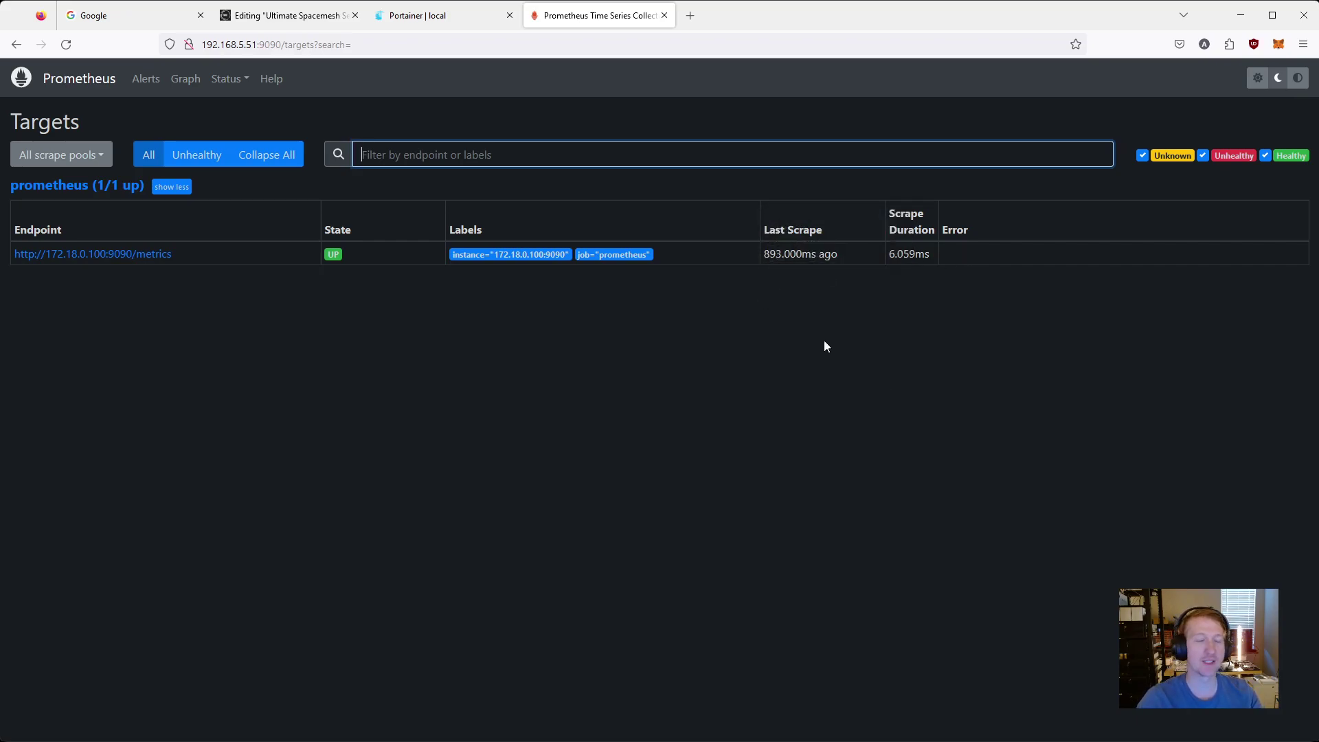
Step: Switch to the Substack article draft and review its sections on deploying the stack, checking Prometheus targets and installing Portainer
click(443, 19)
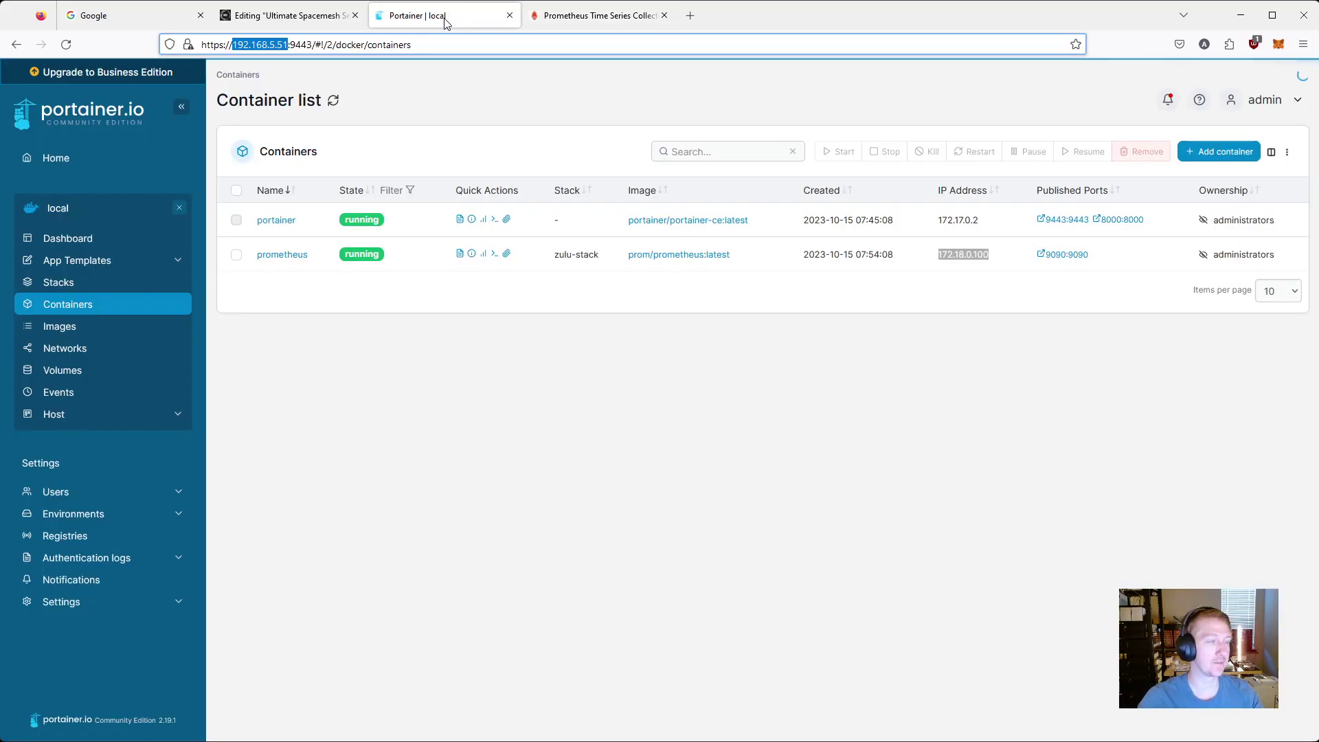
click(323, 16)
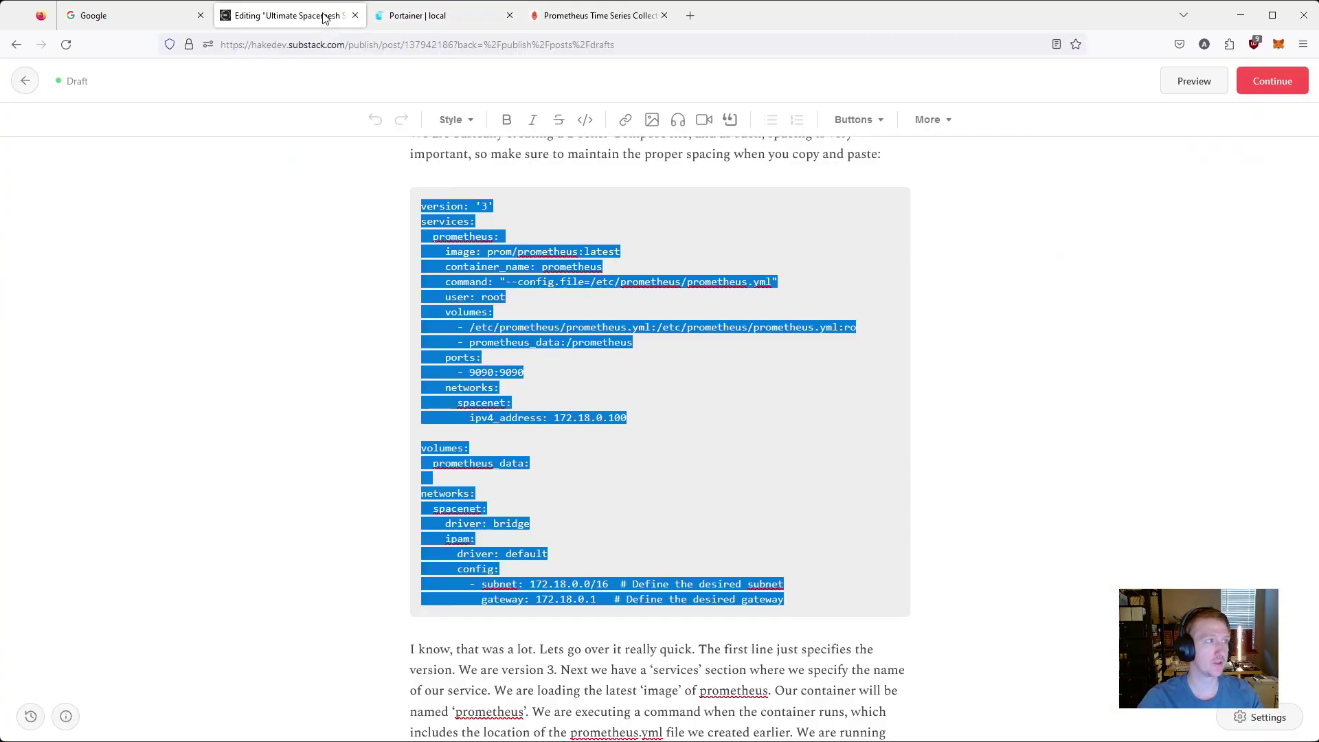
scroll(653, 543, down, 5)
scroll(652, 544, down, 10)
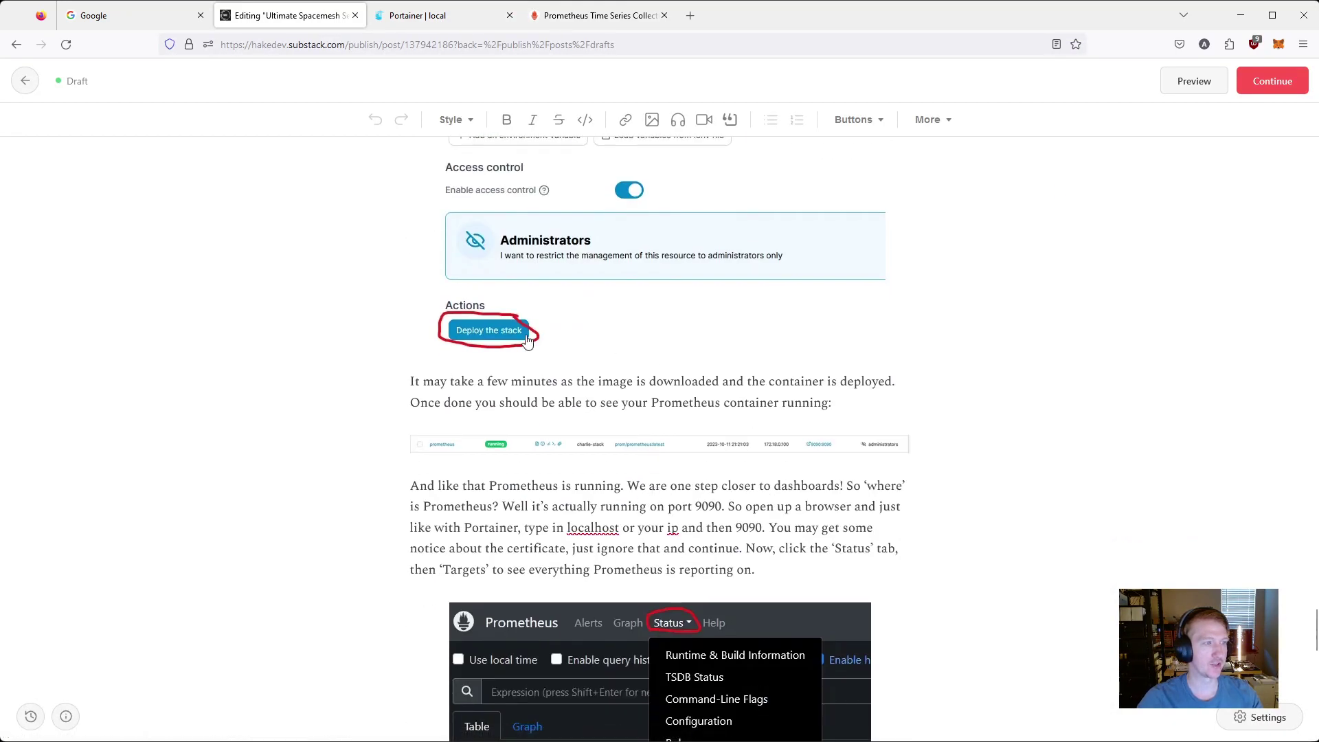
scroll(687, 364, up, 5)
scroll(559, 421, down, 3)
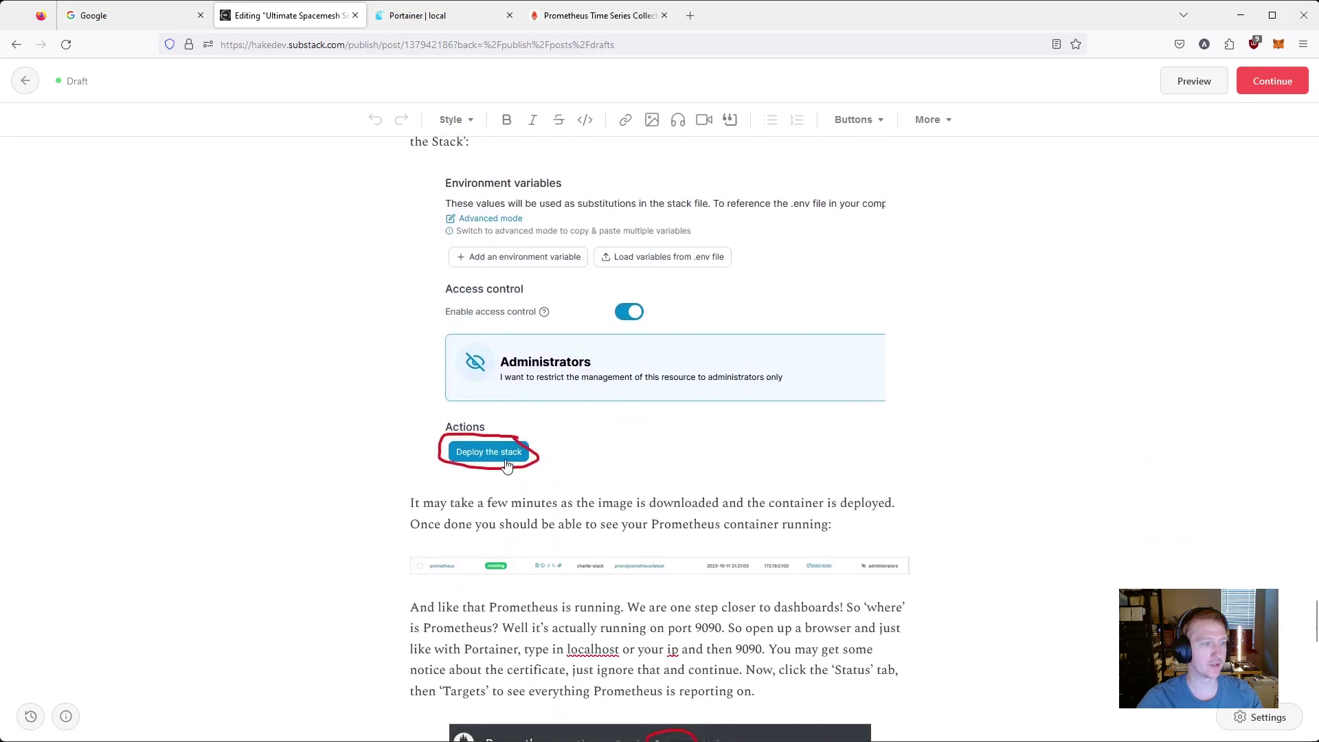
scroll(491, 458, down, 7)
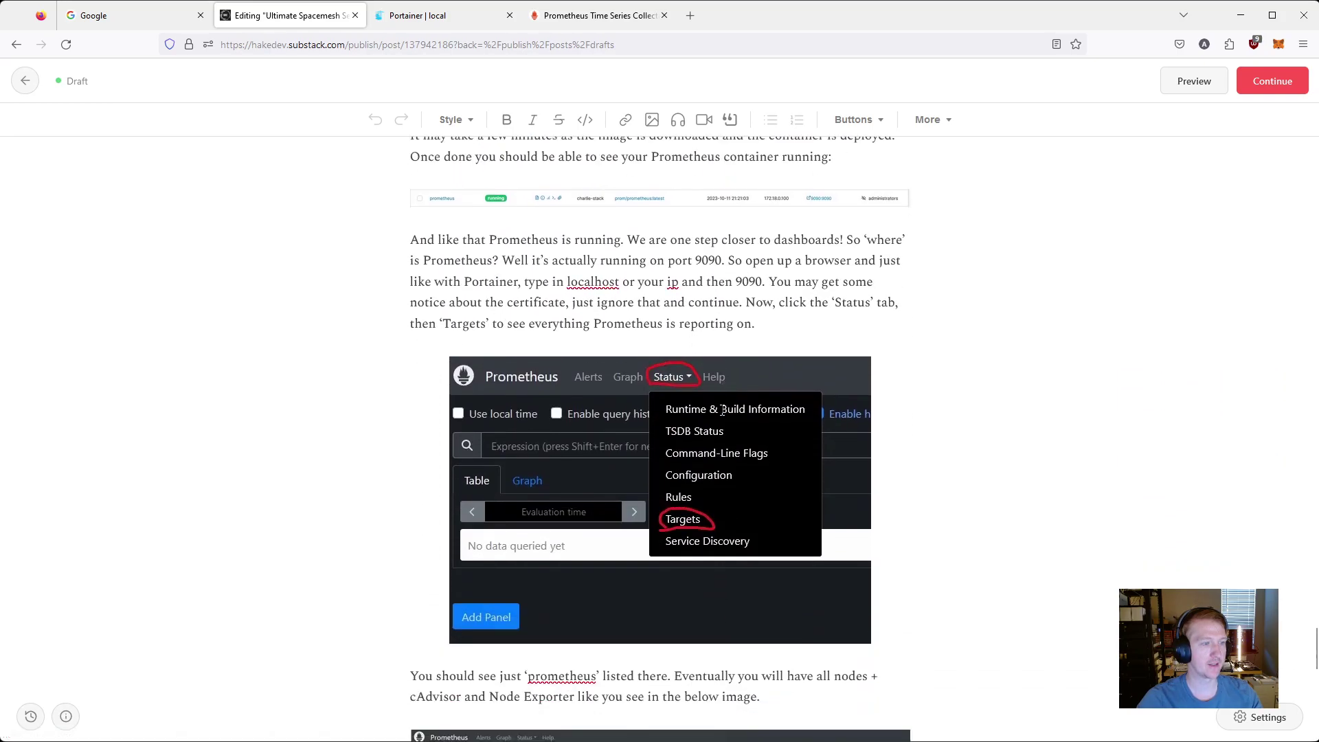
scroll(694, 384, down, 3)
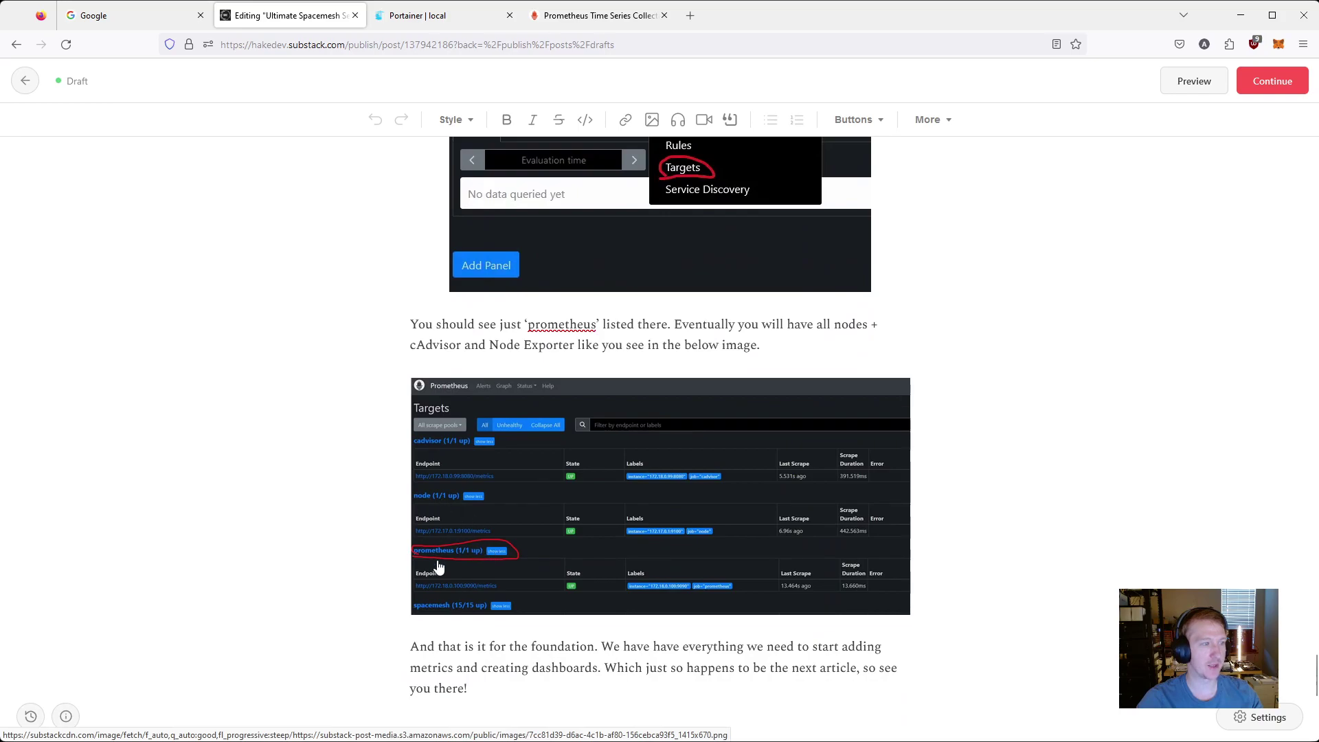
scroll(522, 495, down, 3)
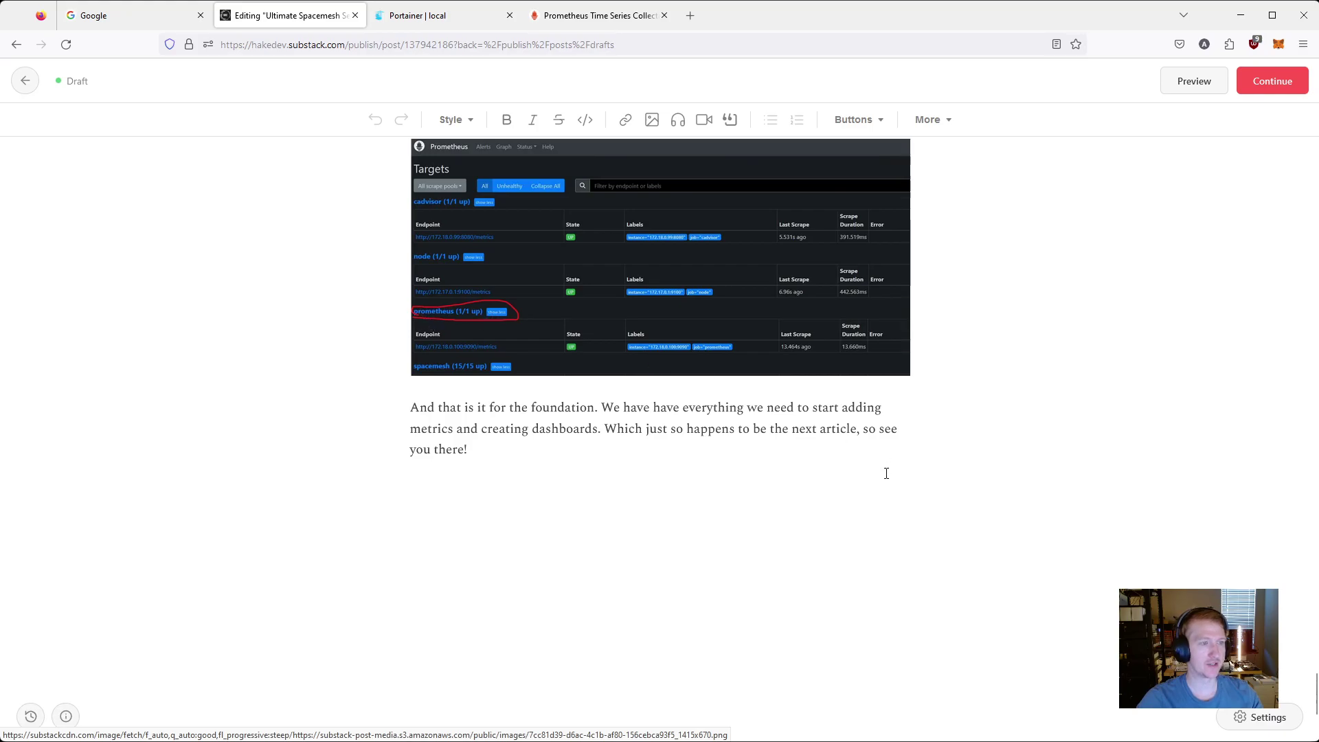
scroll(886, 465, down, 3)
scroll(886, 471, up, 9)
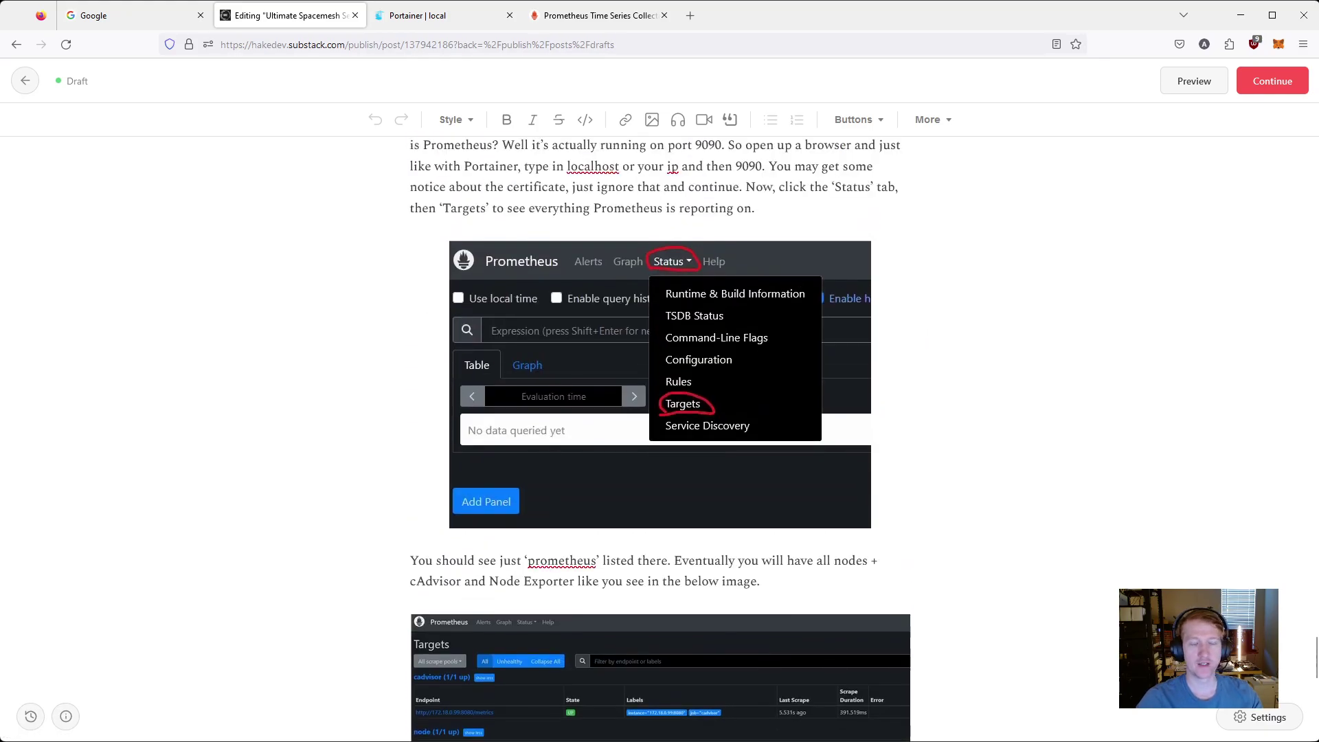
scroll(960, 471, up, 15)
scroll(961, 473, up, 10)
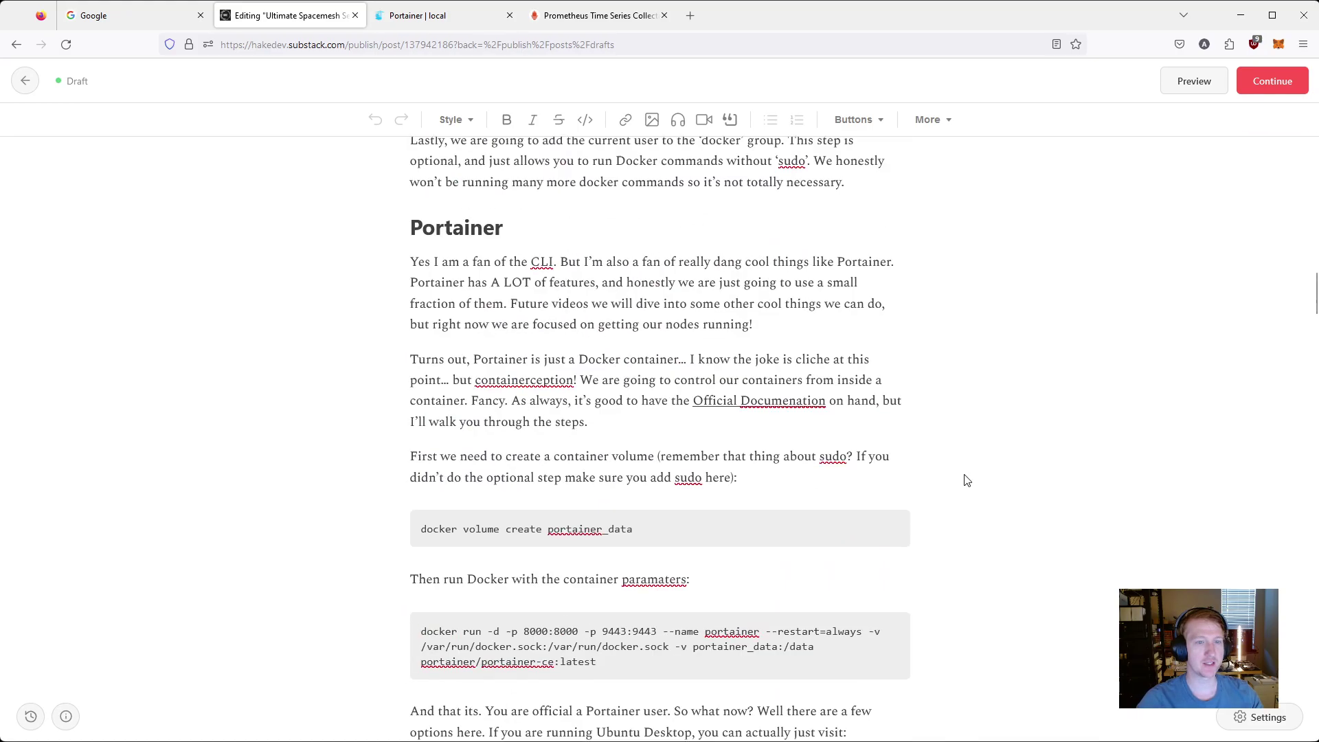